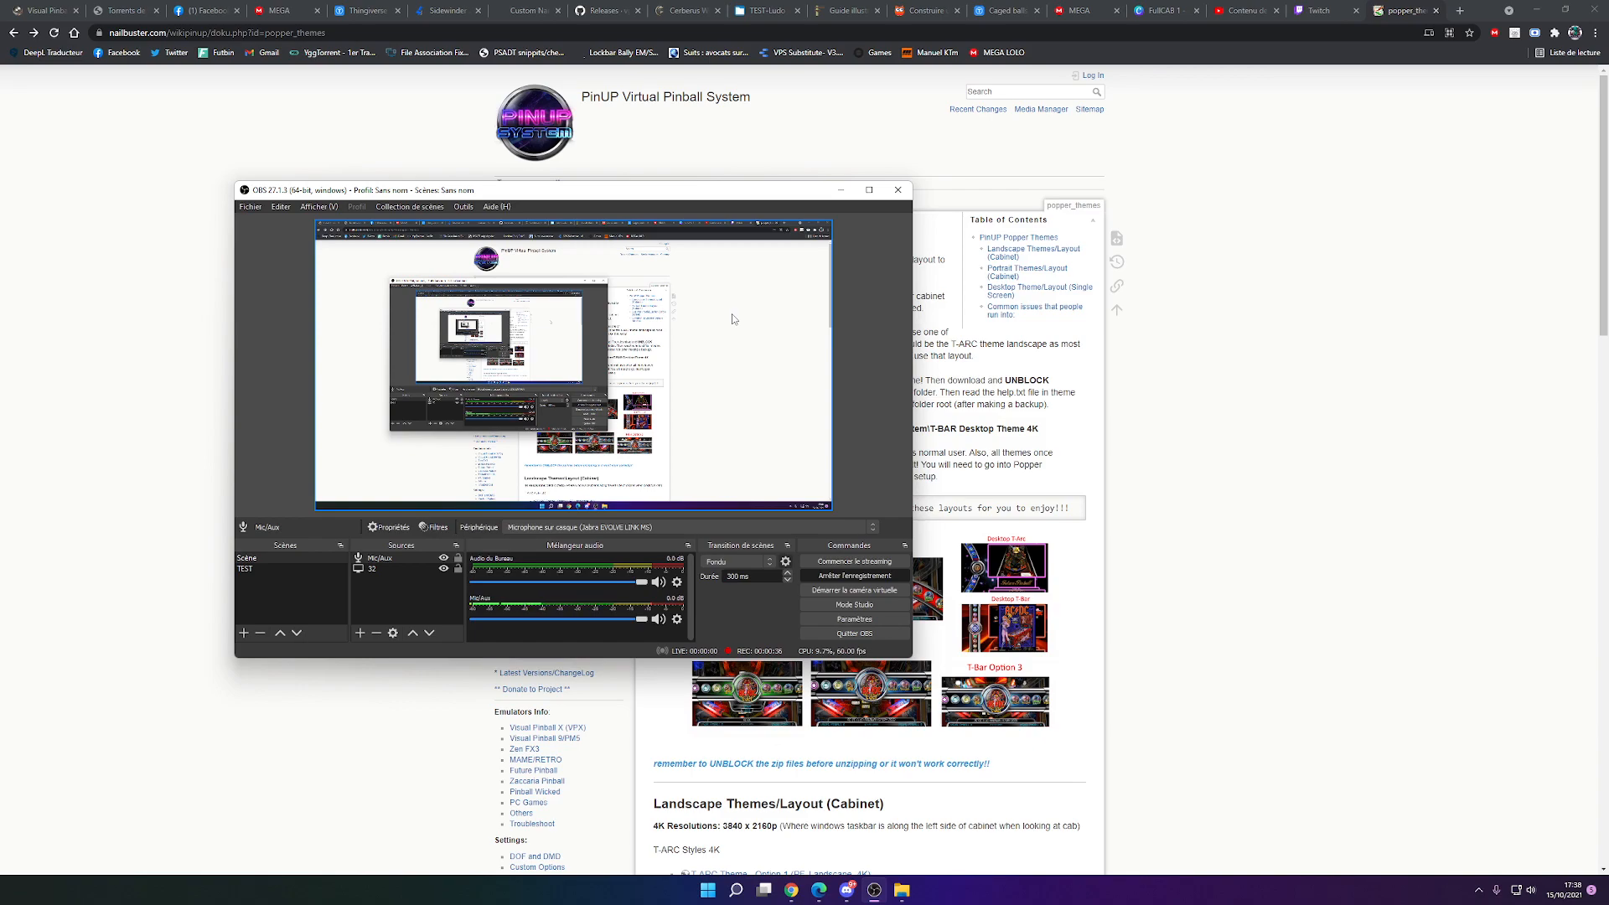
Review the 4K and 1080p landscape cabinet theme downloads on the PinUP Popper Themes wiki page
left_click(840, 189)
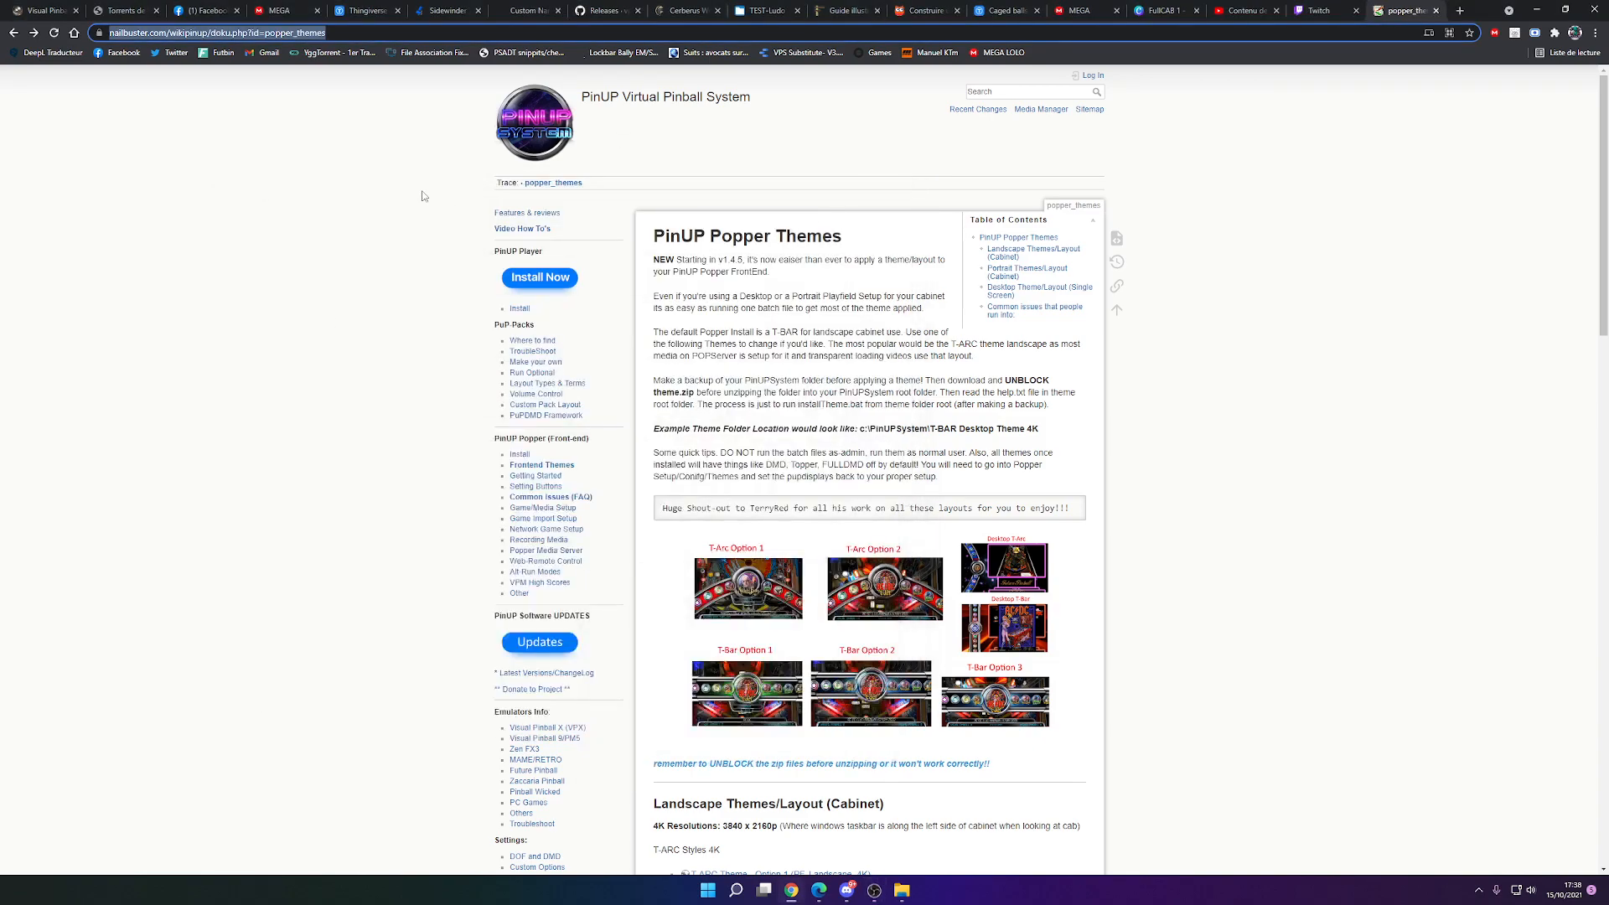
right_click(253, 35)
left_click(297, 111)
scroll(759, 490, "down", 5)
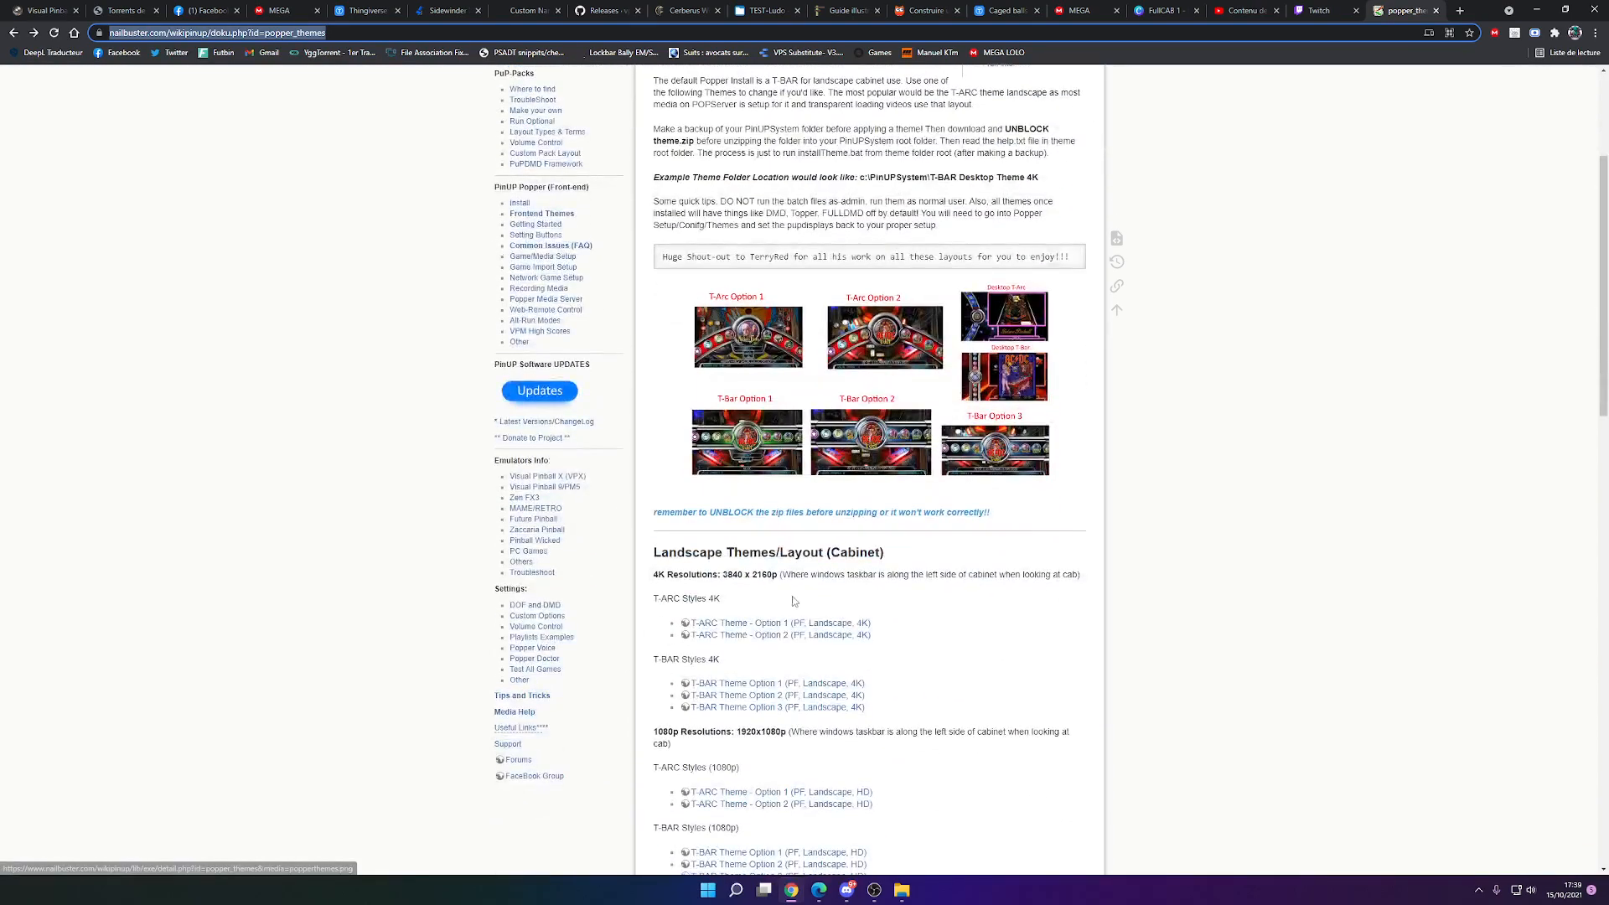
left_click_drag(650, 390, 766, 387)
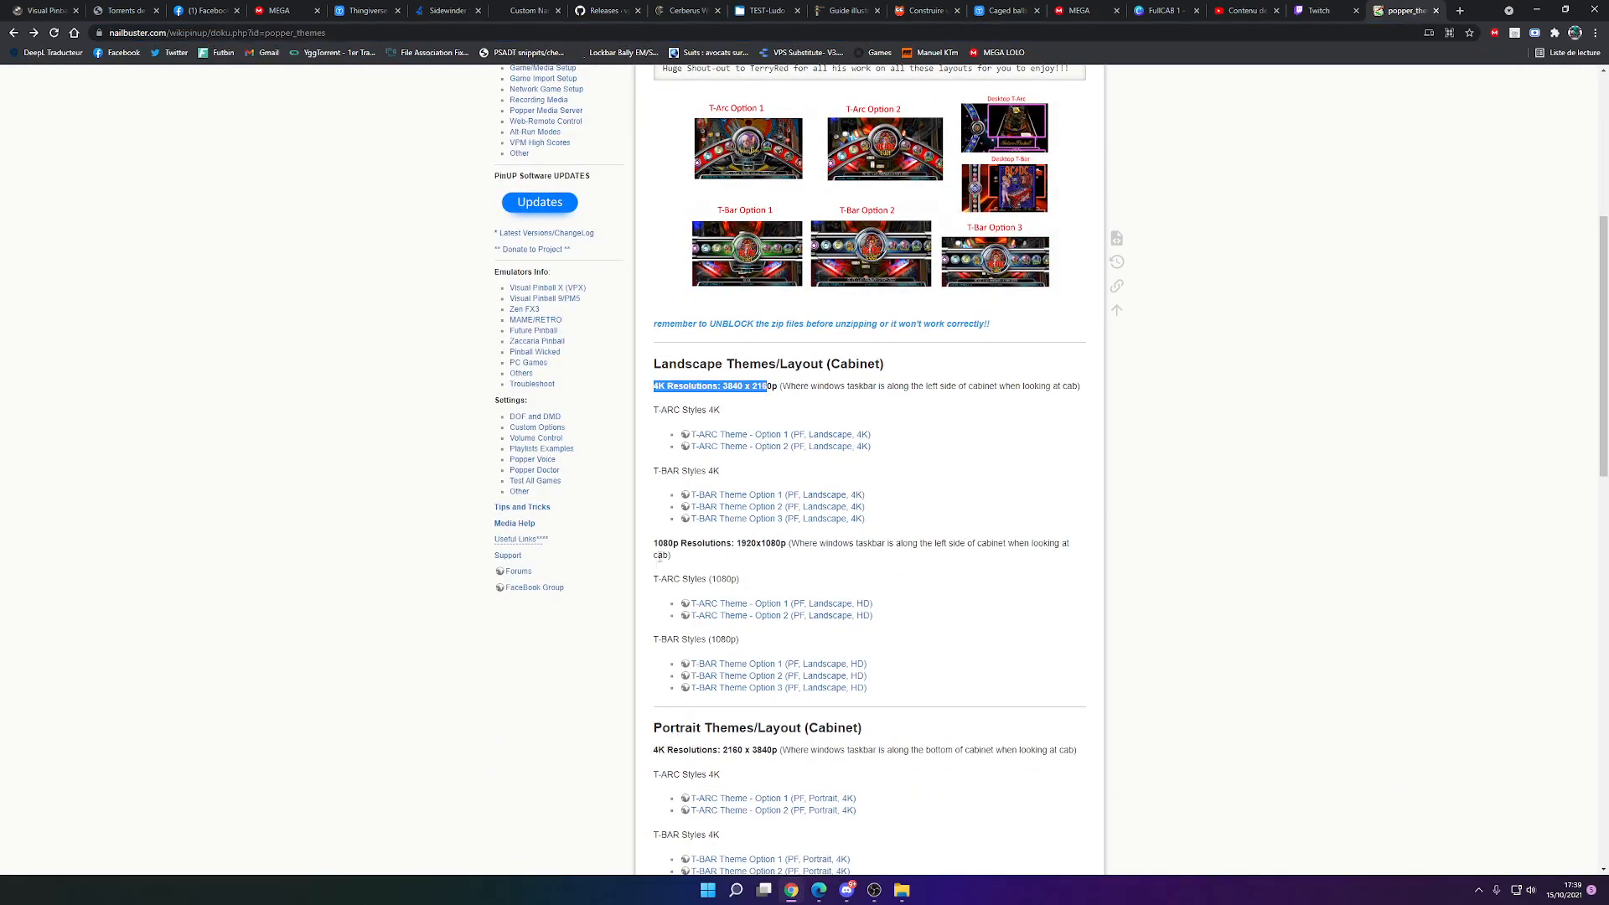
mouse_move(655, 545)
left_mouse_down()
mouse_move(784, 544)
mouse_move(634, 552)
left_mouse_up()
left_click(785, 580)
left_click(707, 578)
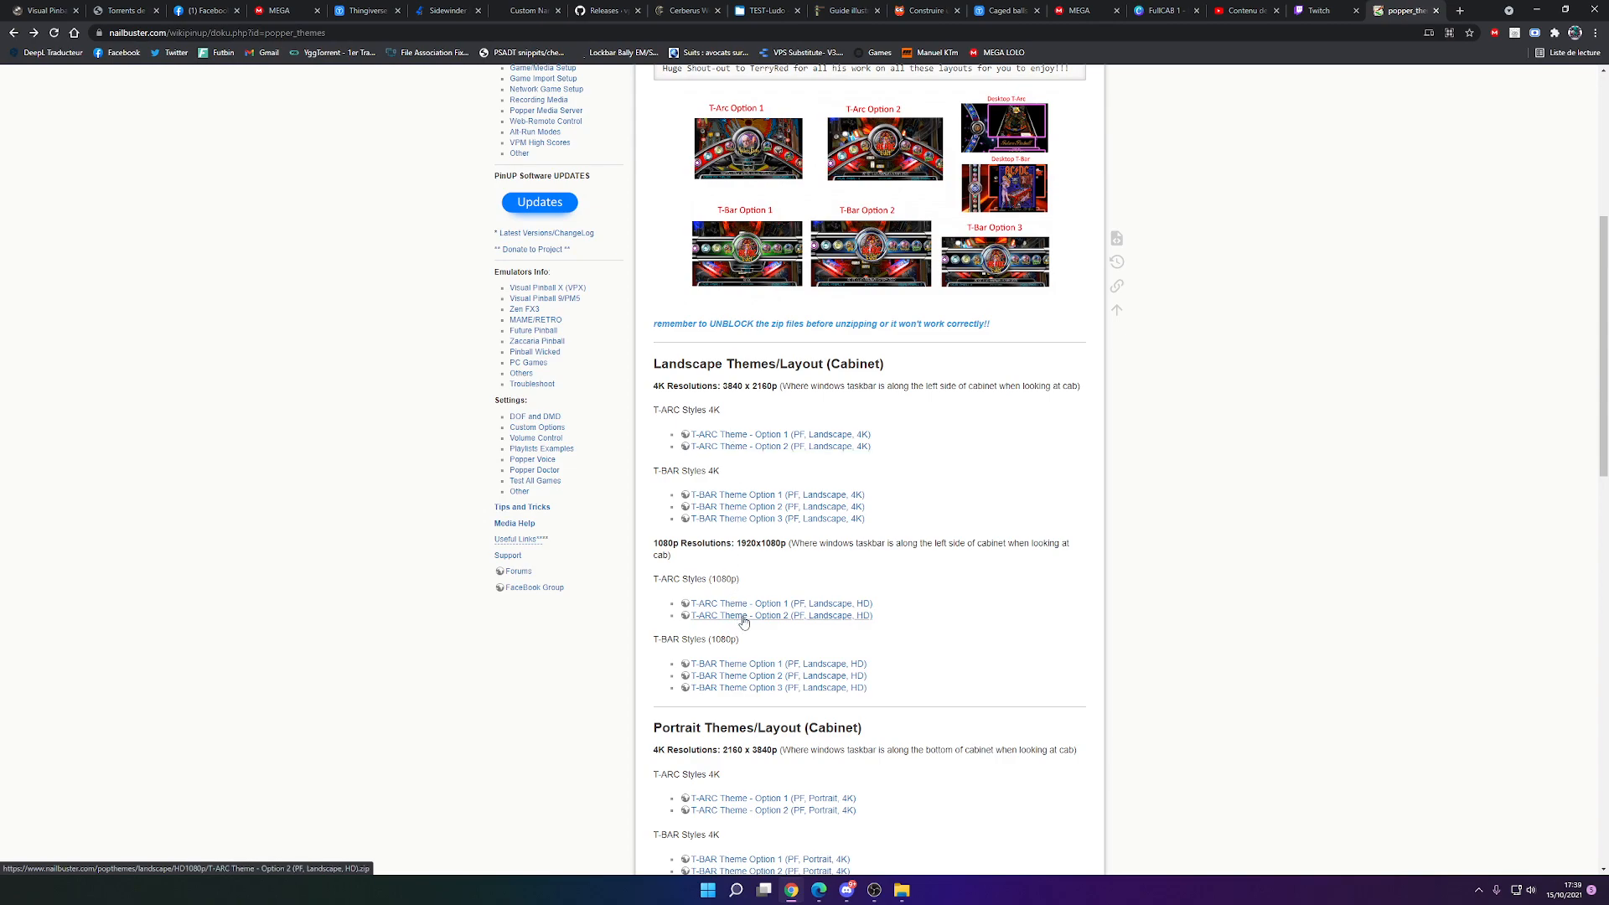
scroll(779, 469, "up", 2)
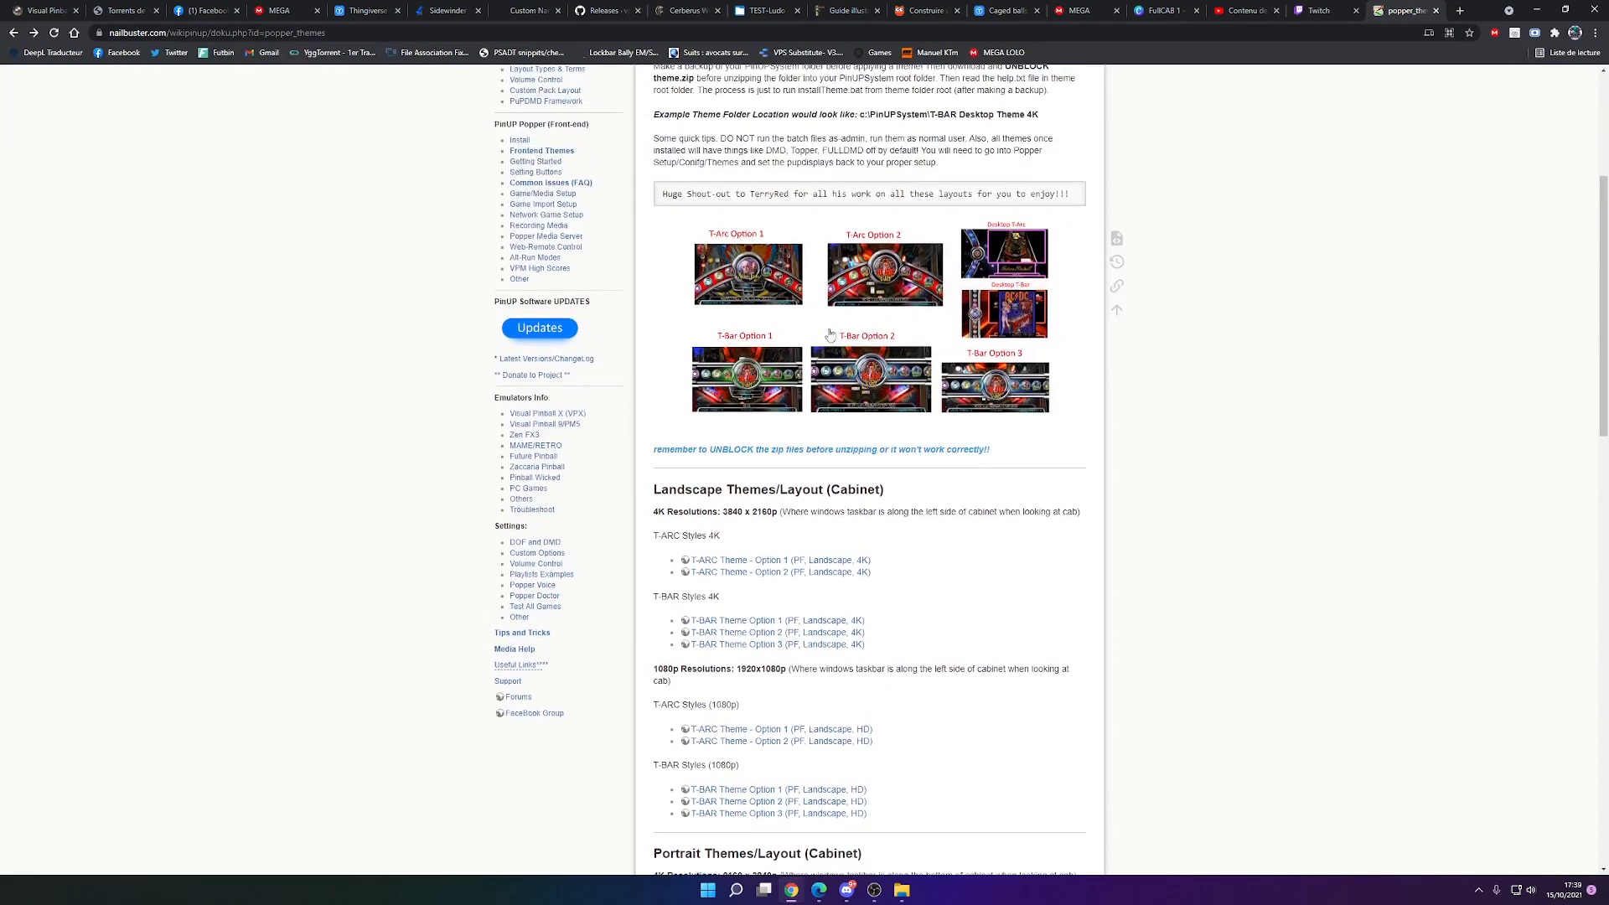
View the popperthemes.png layout comparison at full size, then return to the list of theme downloads
left_click(833, 278)
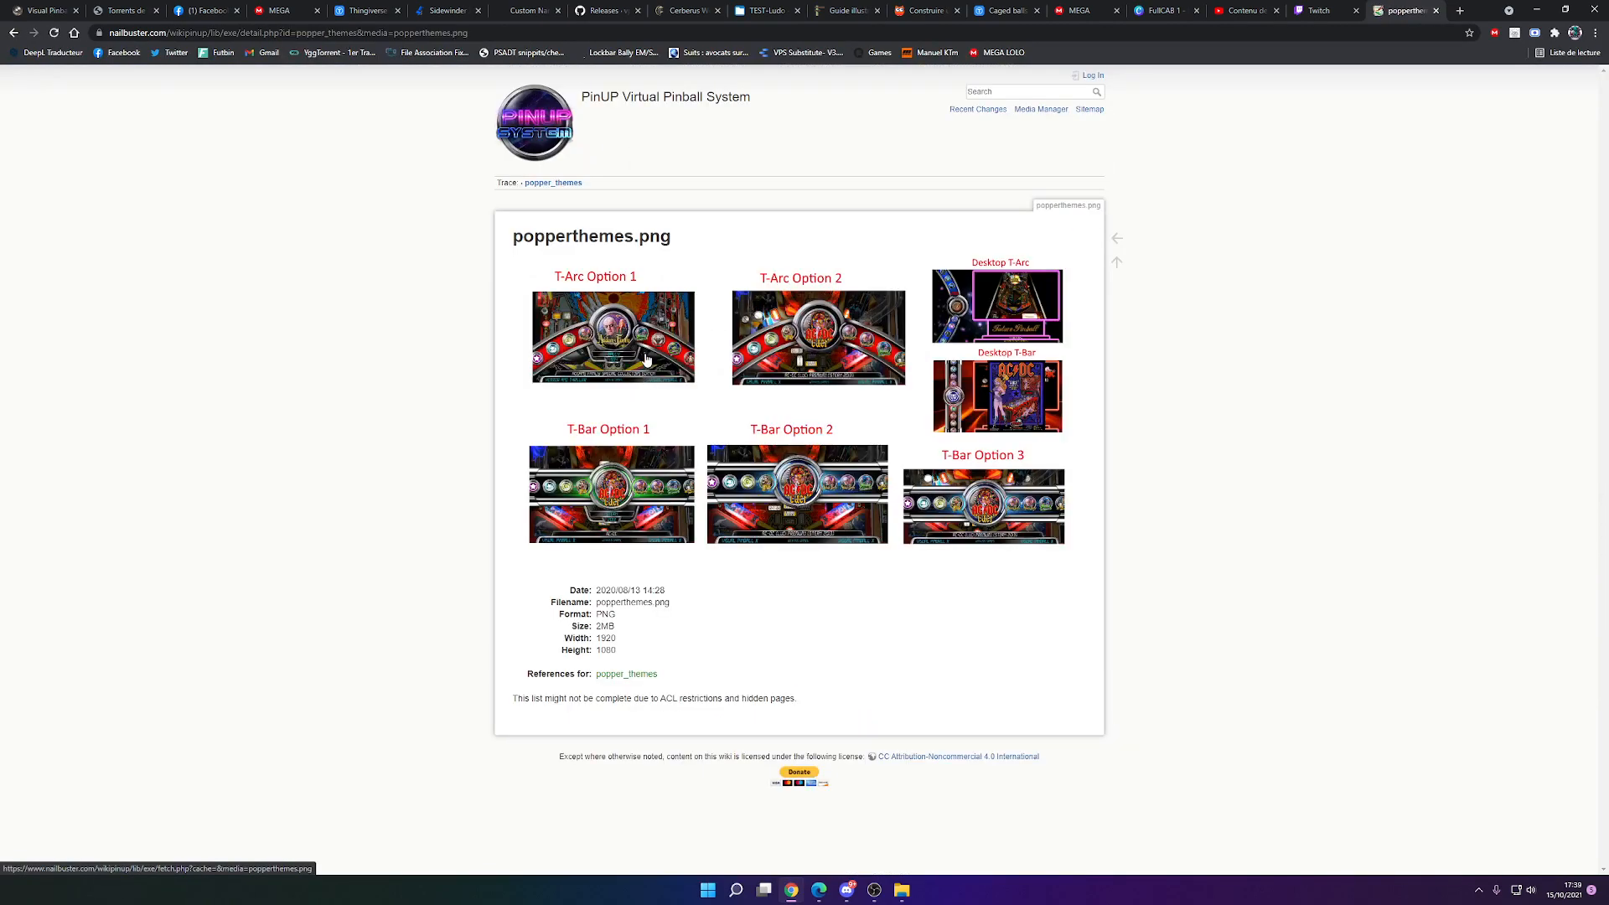
left_click(646, 360)
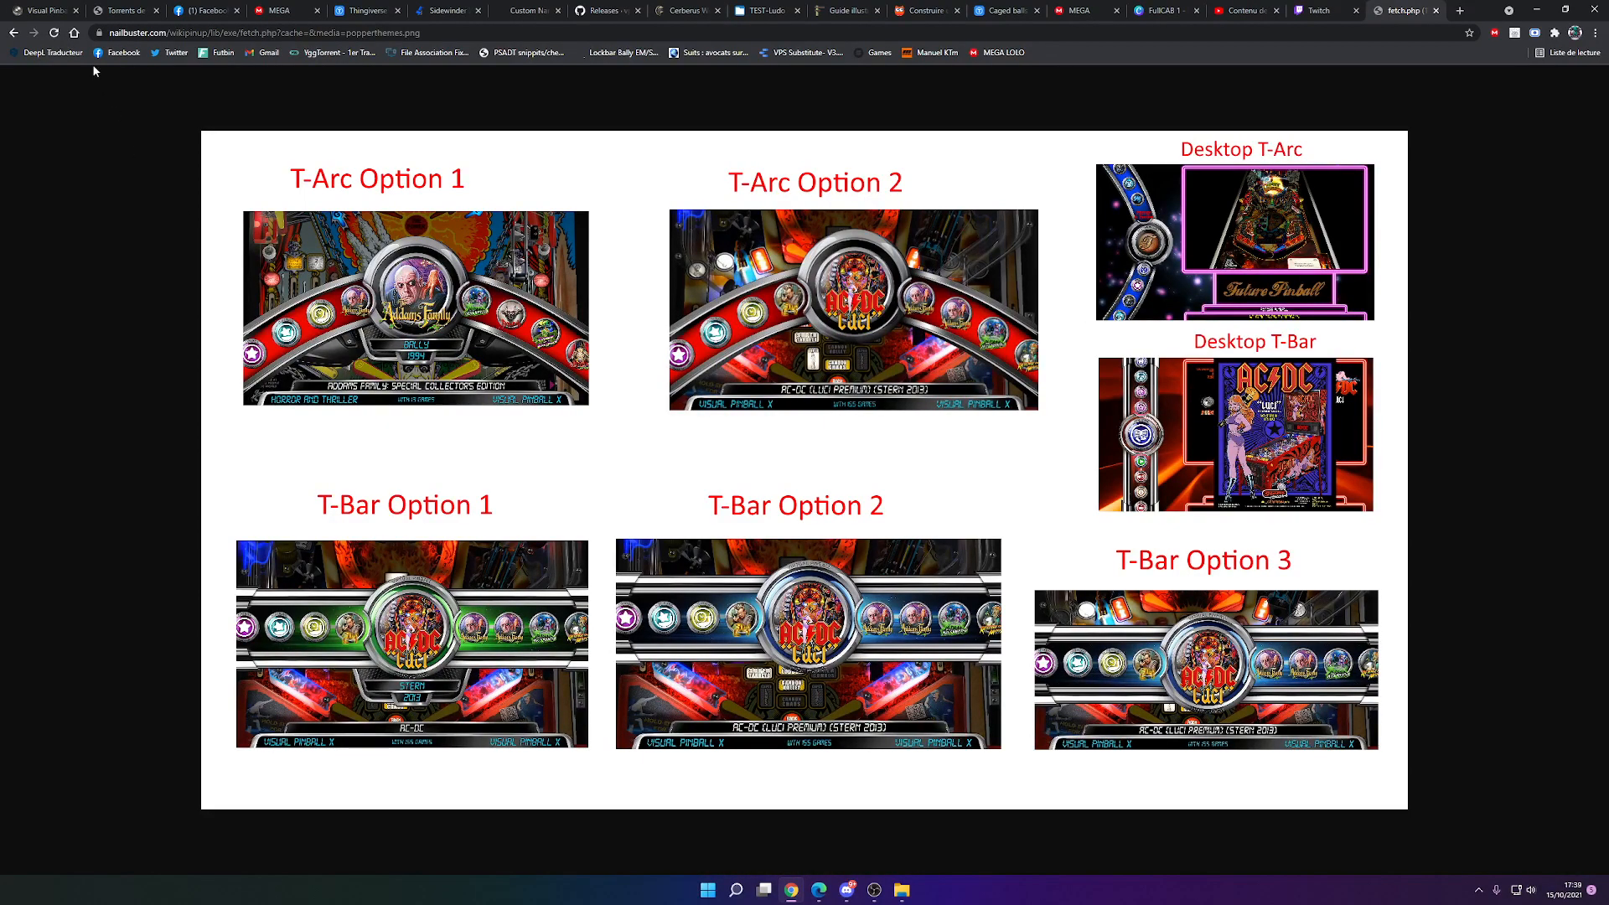
left_click(12, 33)
left_click(13, 32)
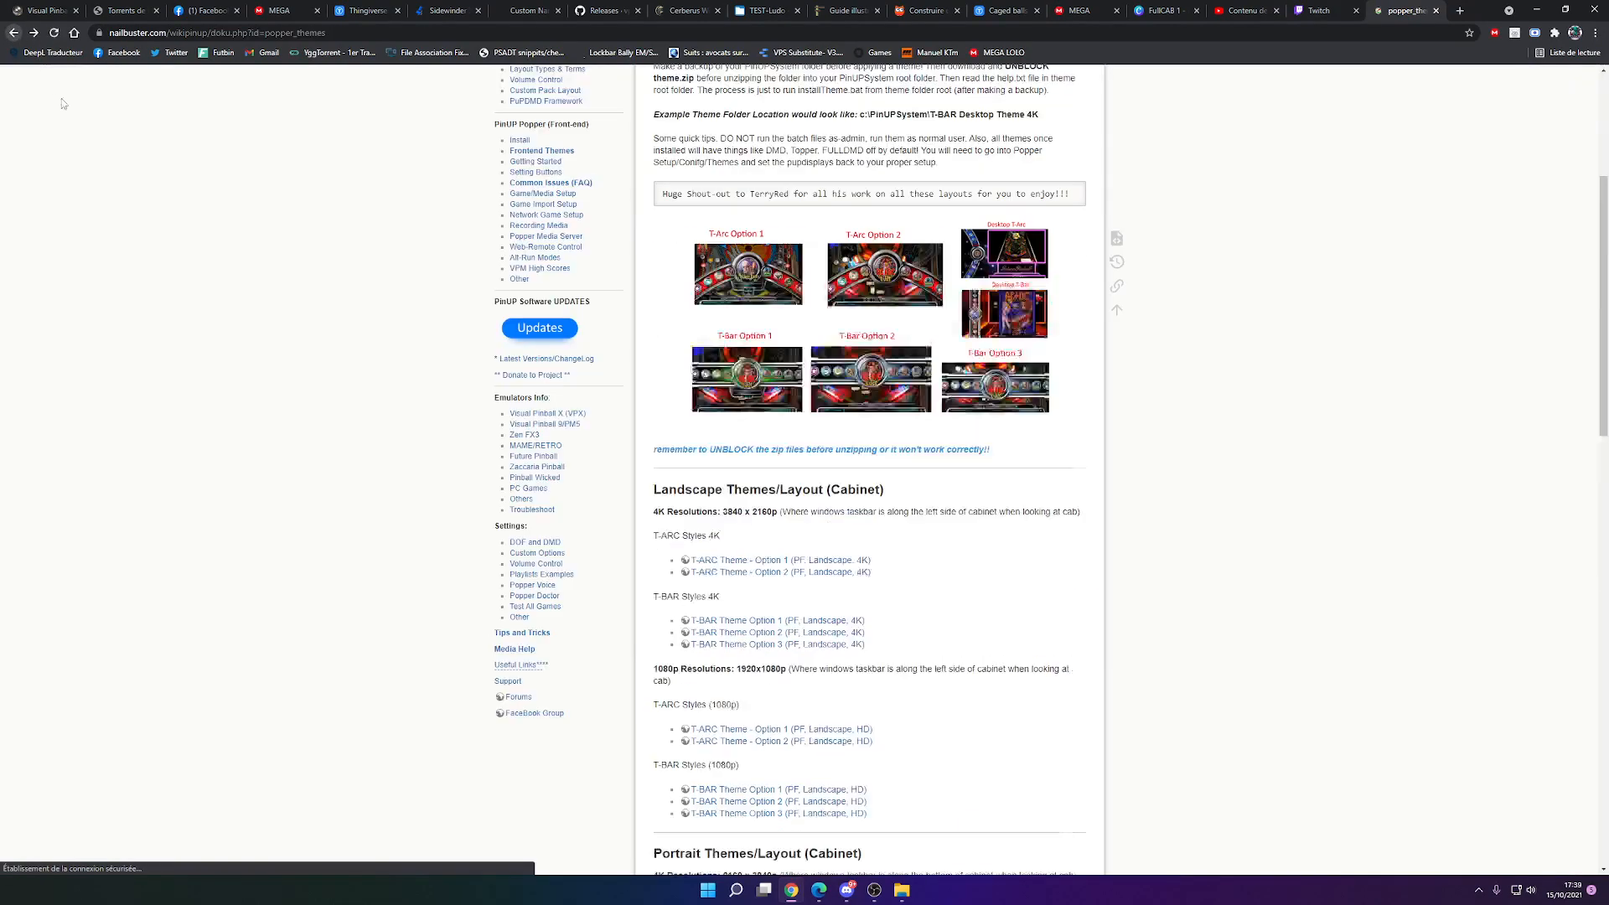
scroll(812, 431, "down", 2)
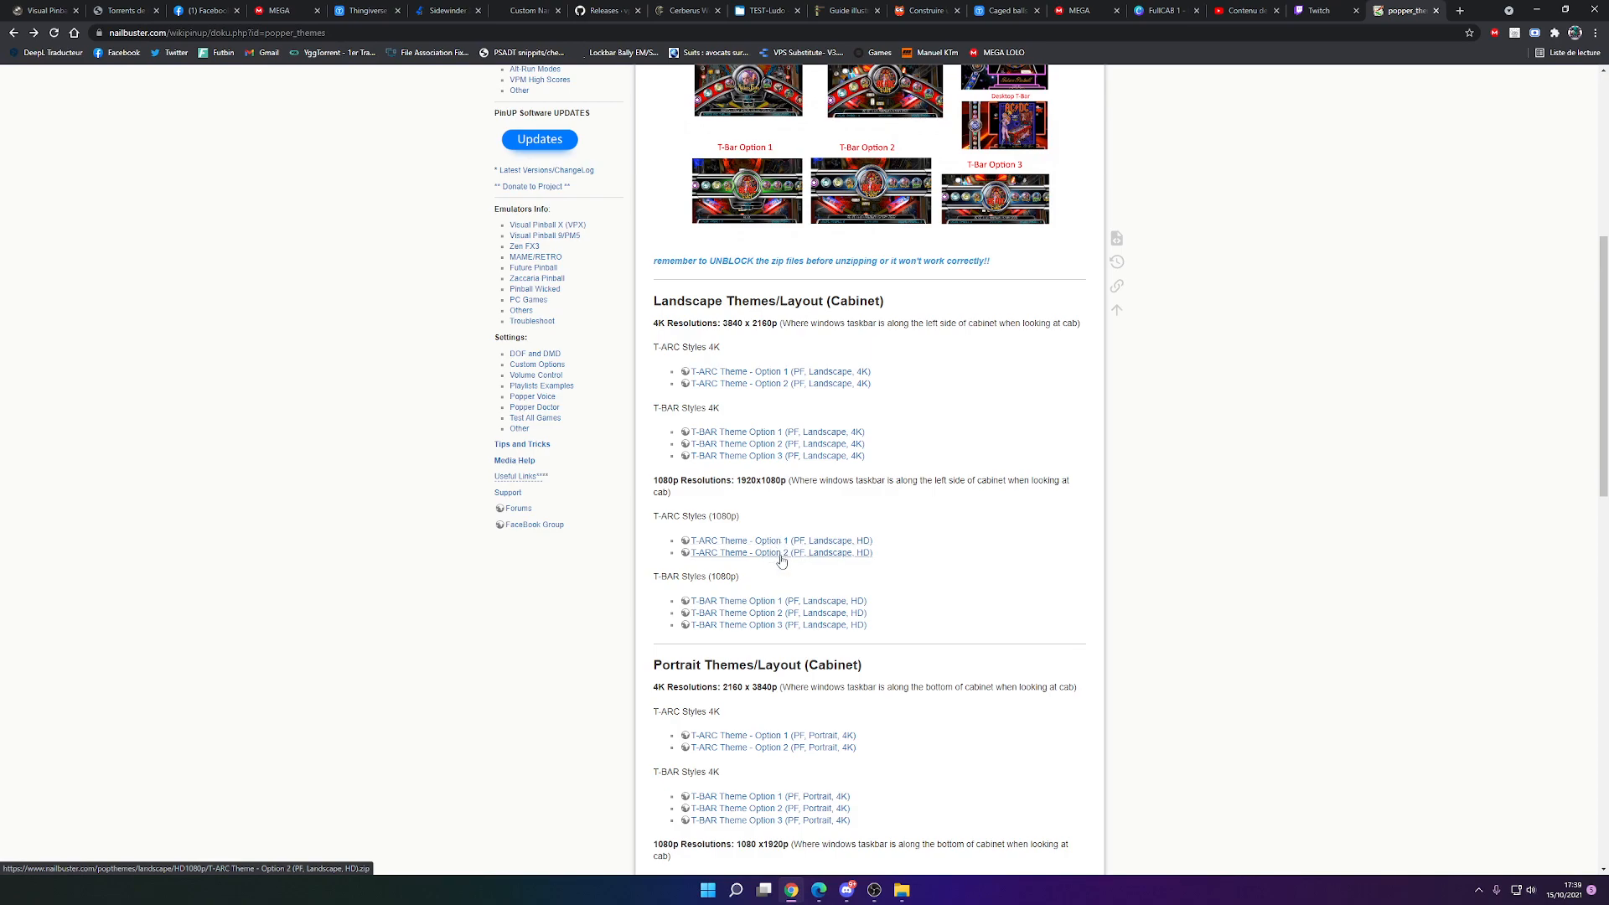
In File Explorer's downloads folder, extract "T-ARC Theme - Option 1 (PF, Landscape, HD).zip" into its own named folder using 7-Zip
left_click(901, 890)
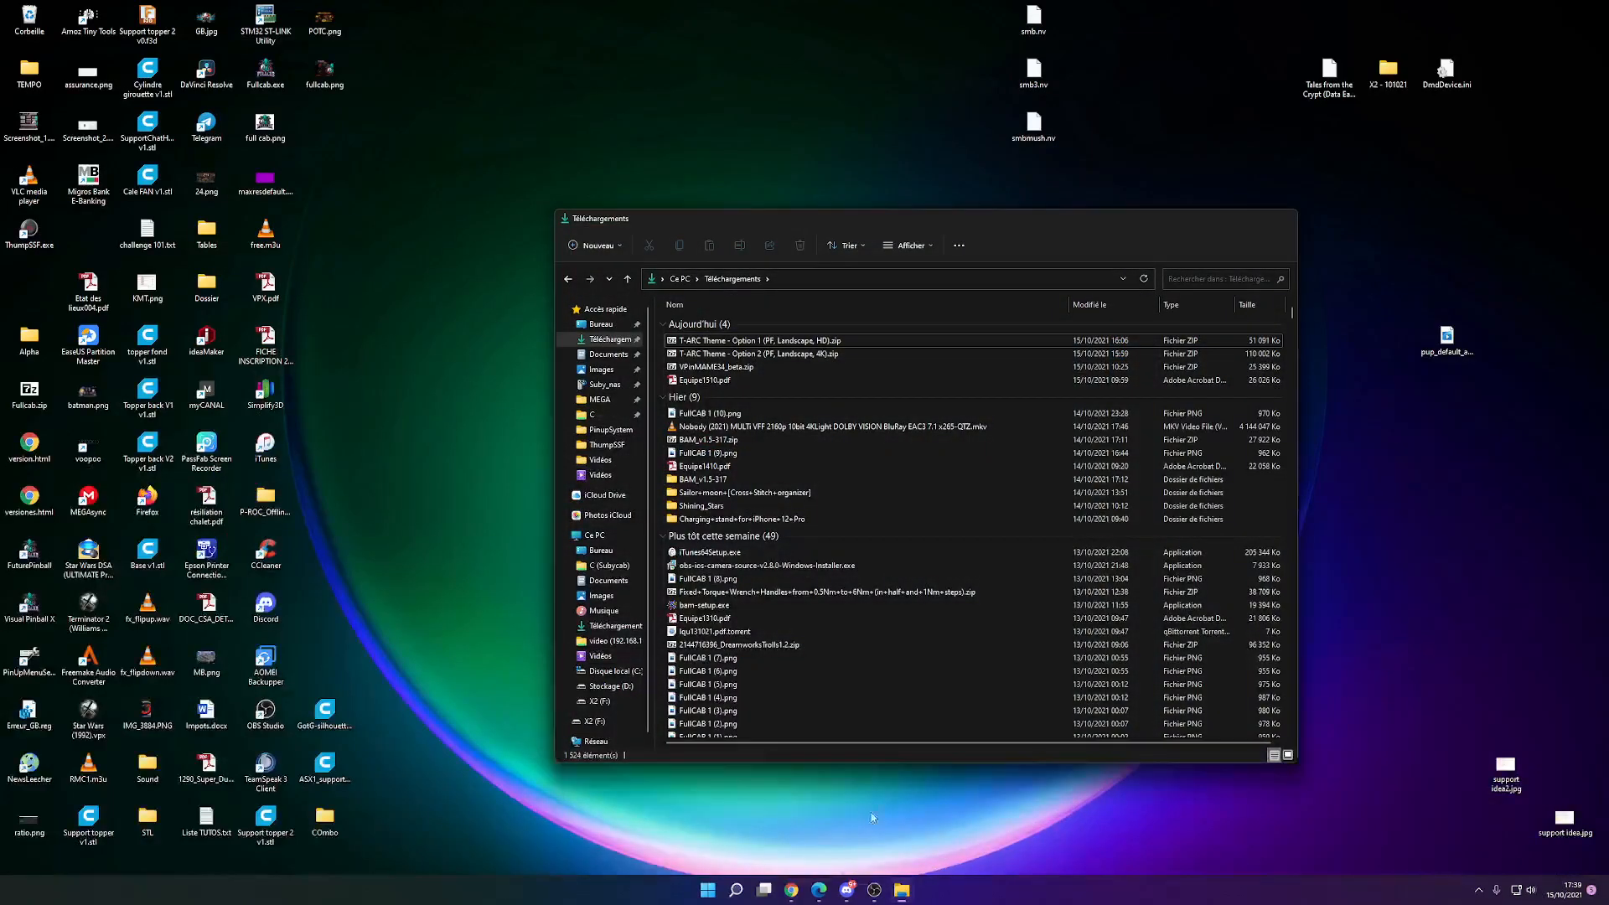
left_click(867, 817)
left_click(803, 341)
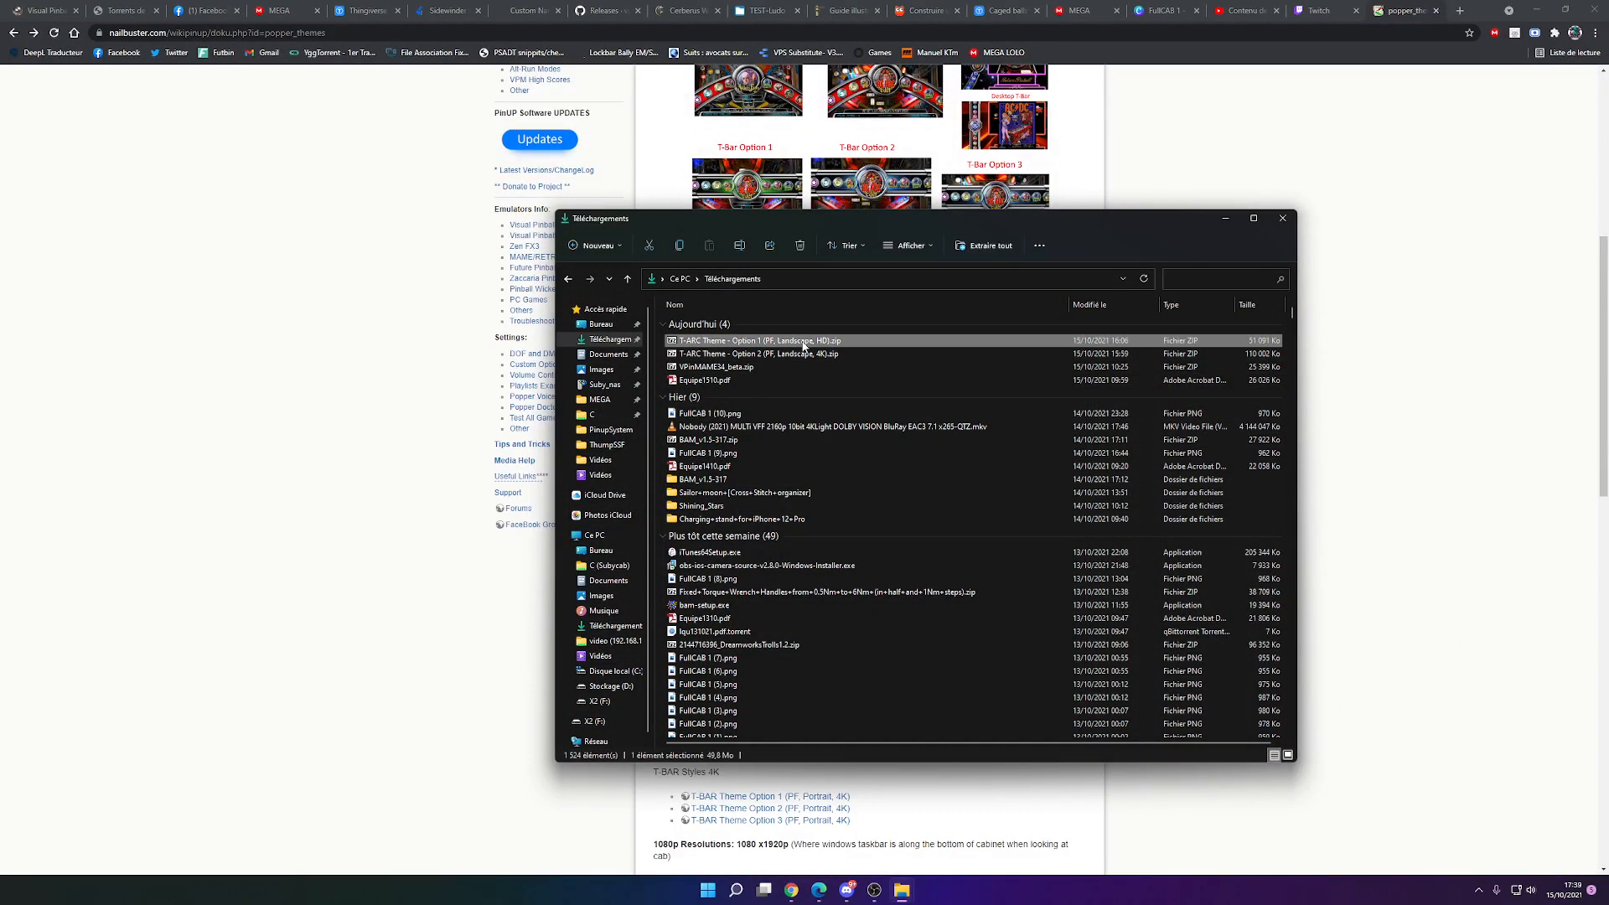
left_click_drag(840, 223, 760, 224)
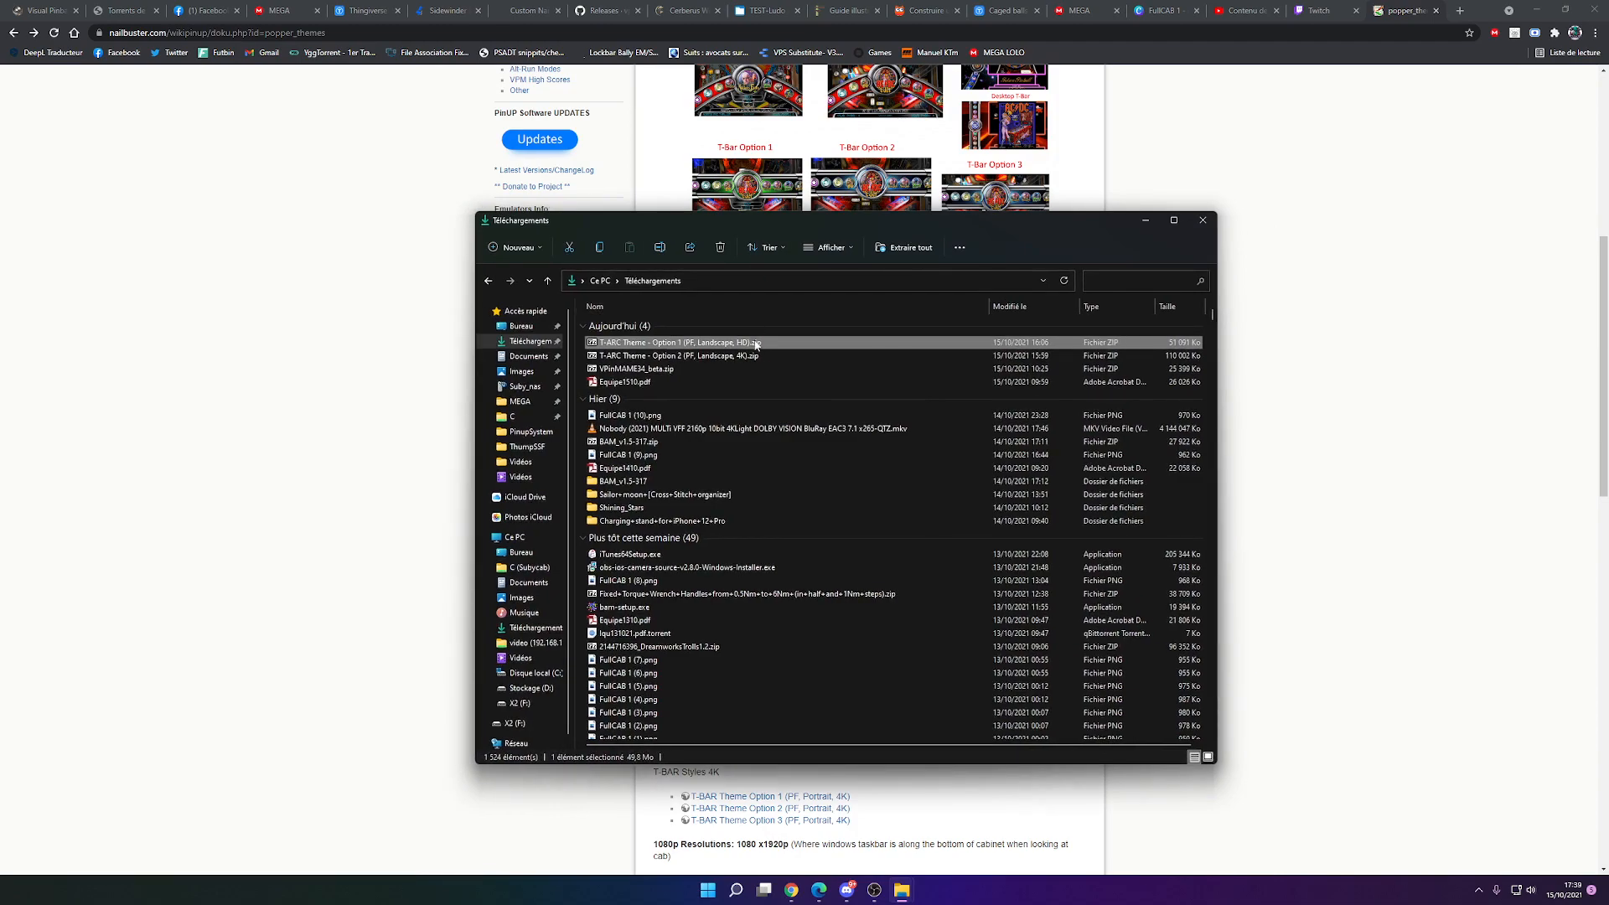
right_click(800, 342)
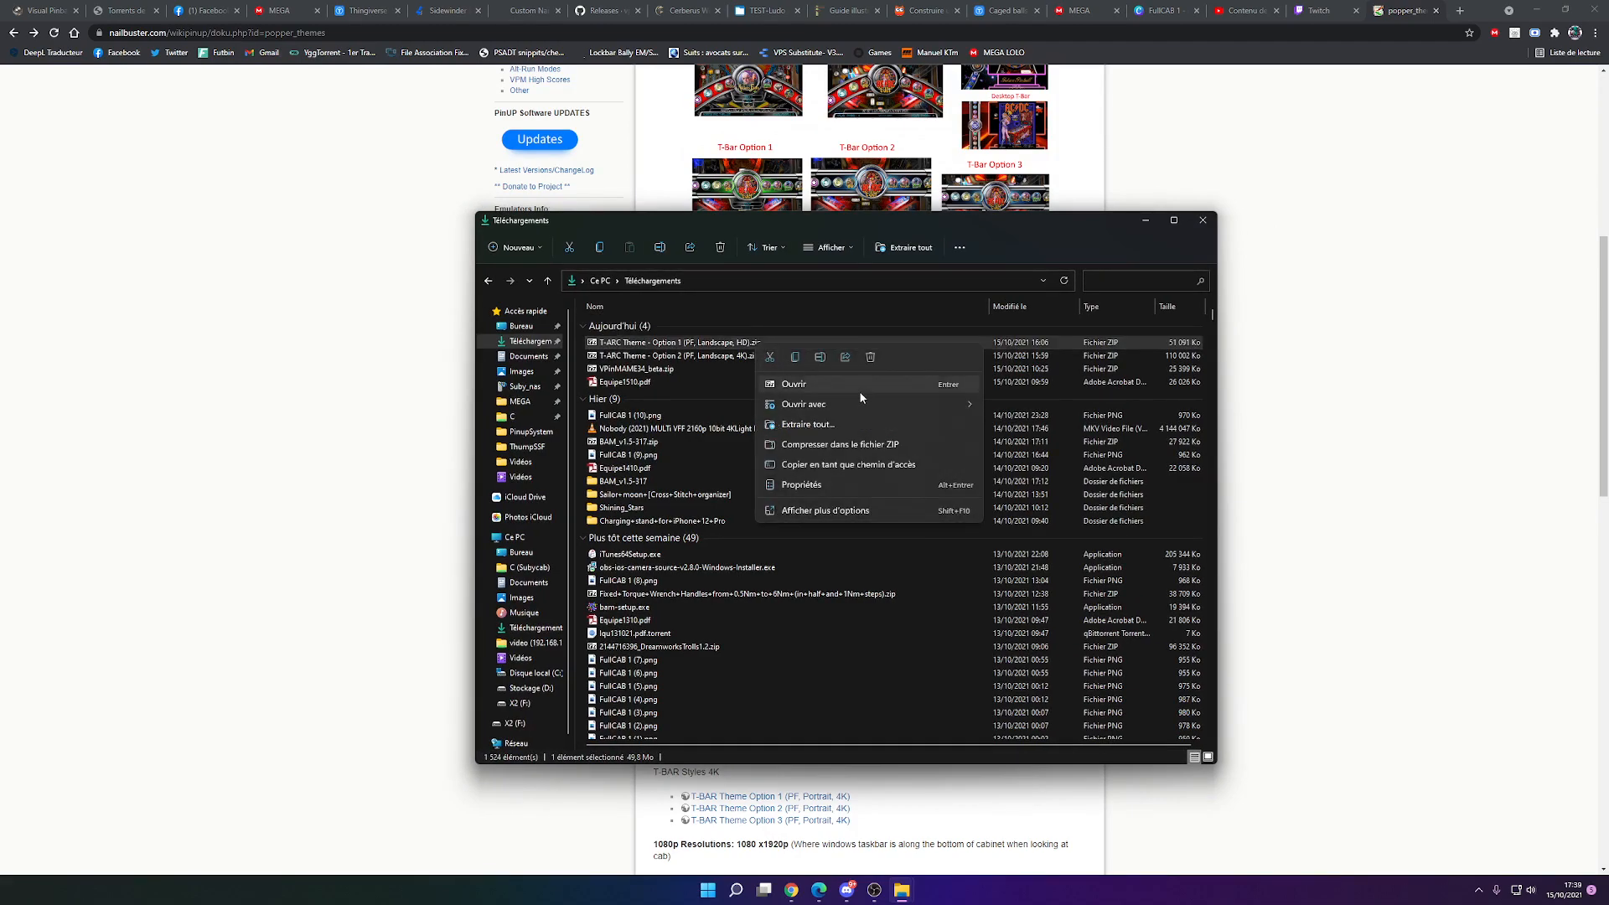
left_click(862, 514)
mouse_move(930, 554)
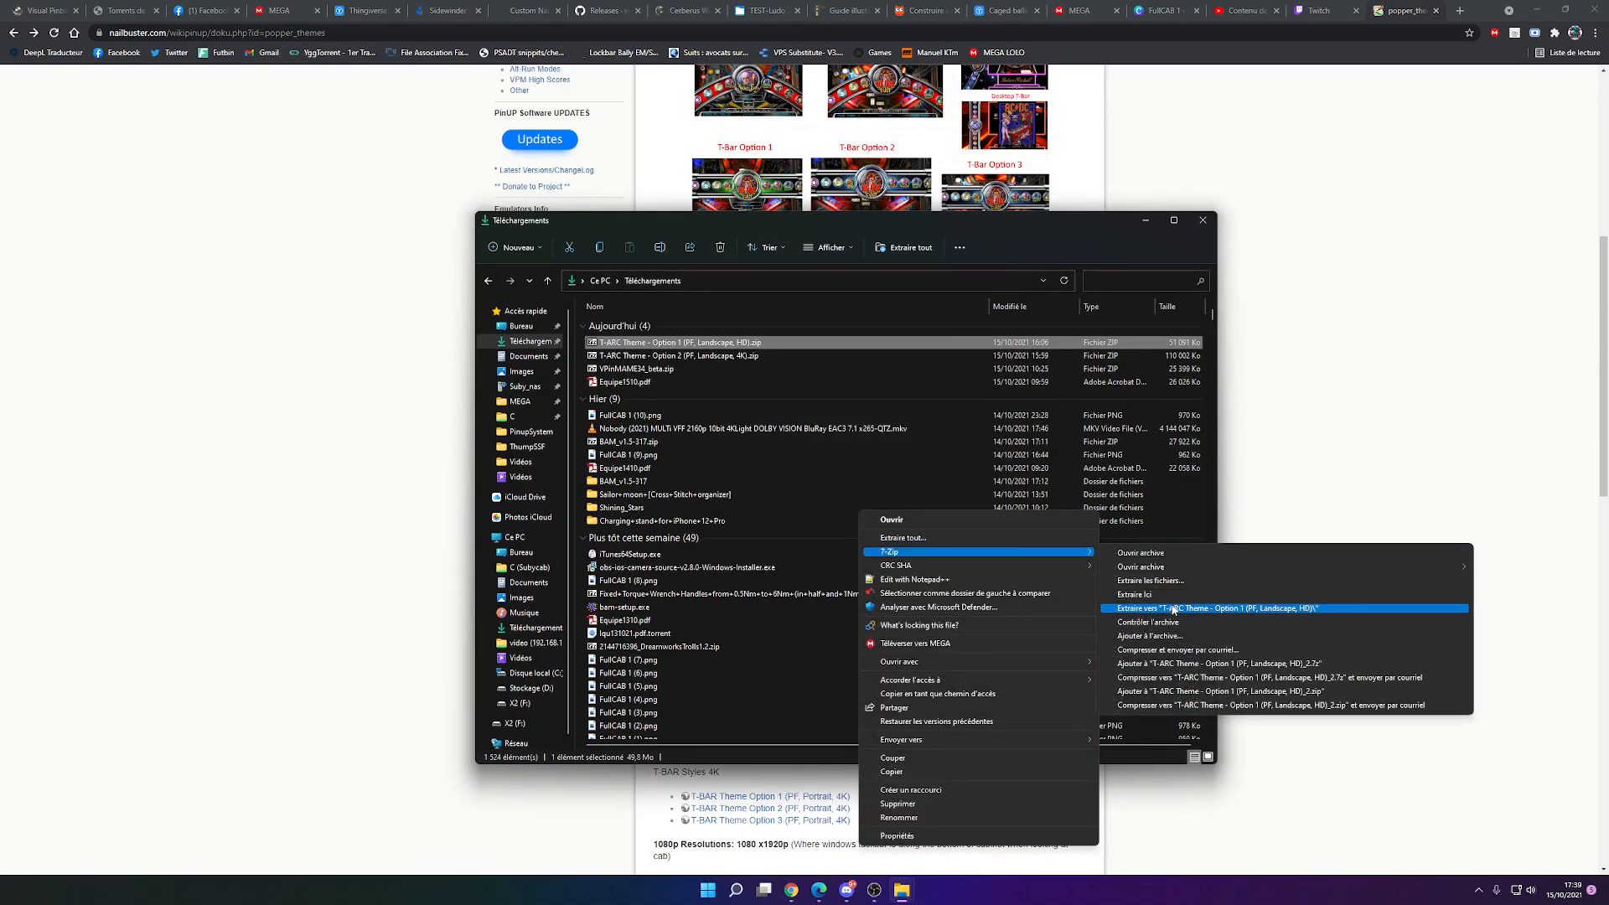
left_click(1173, 610)
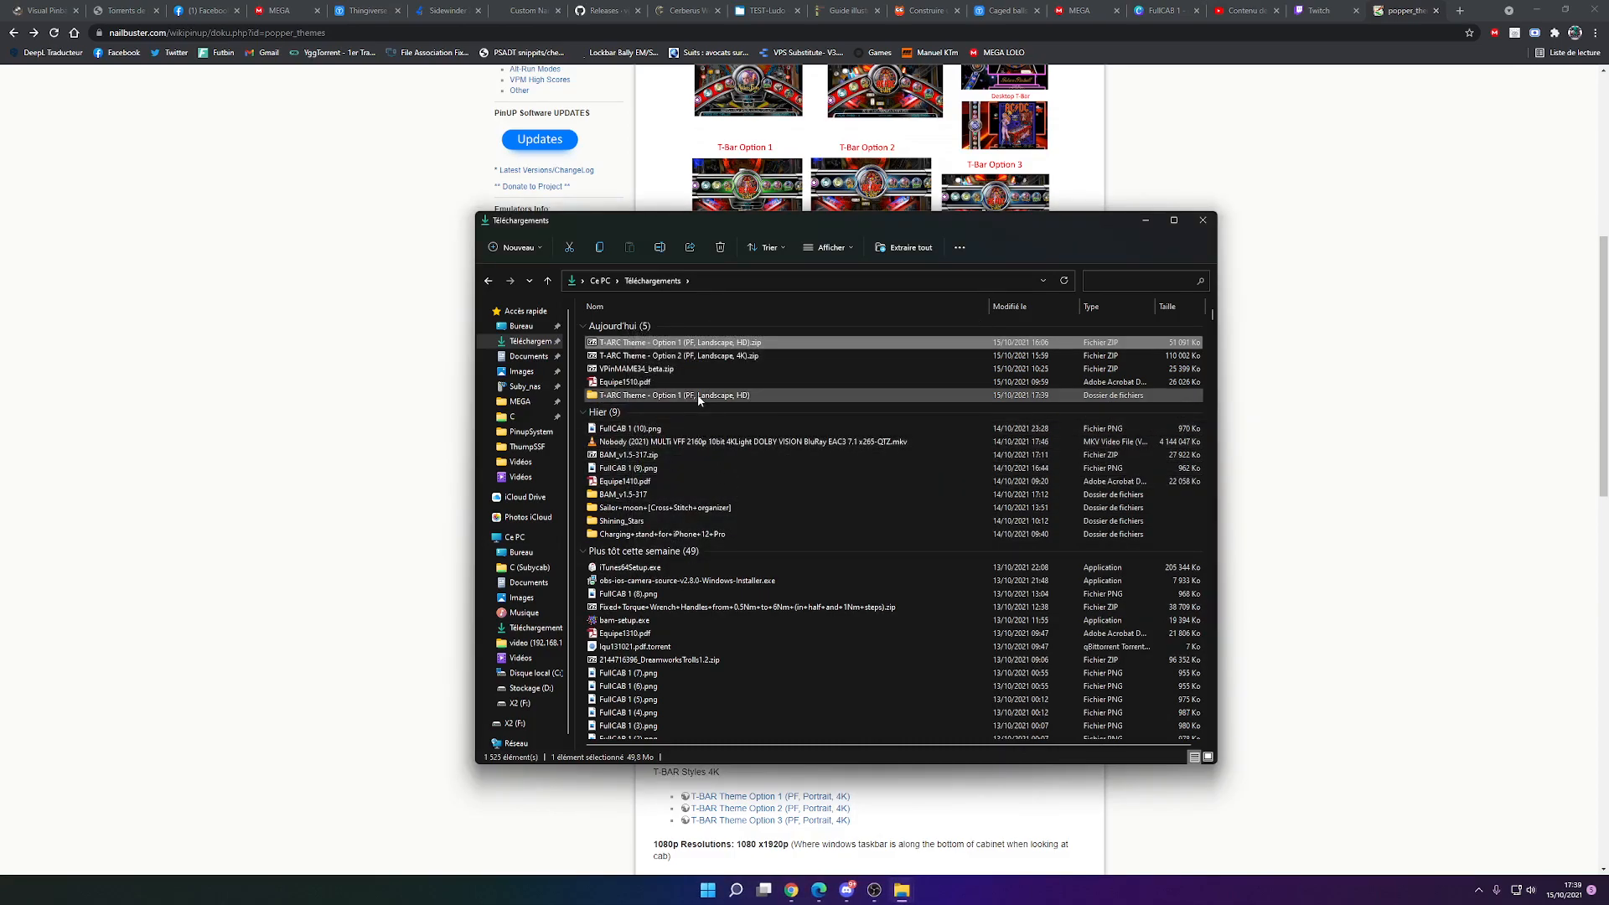
Copy the extracted T-ARC Theme - Option 1 folder into C:\PinupSystem
left_click(699, 398)
double_click(699, 397)
key("alt+Left")
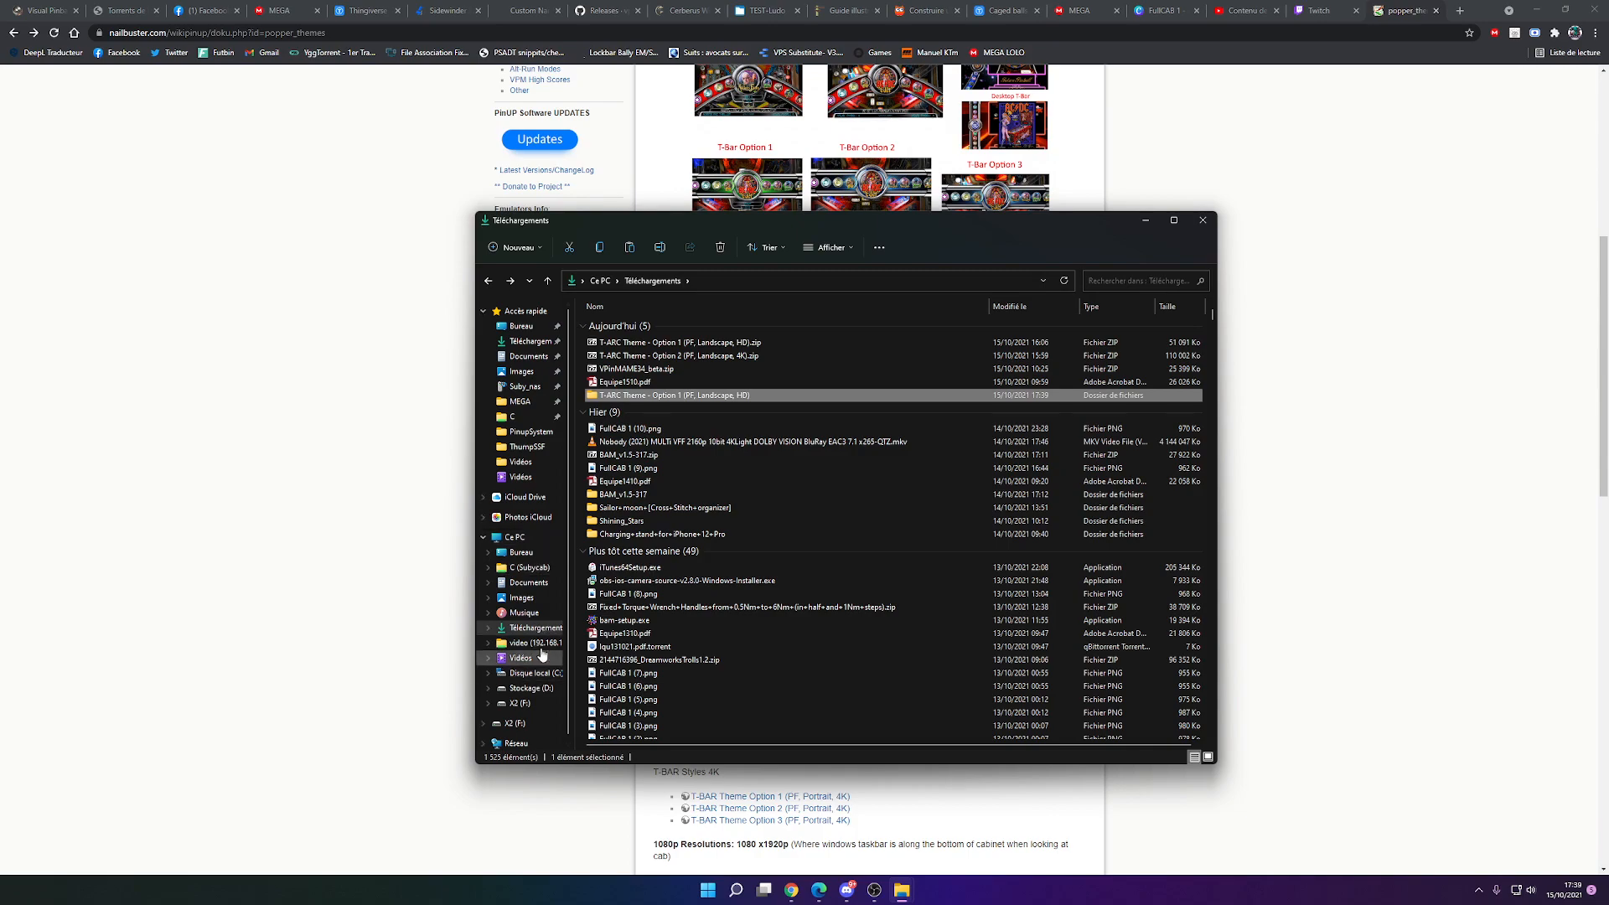
left_click(531, 431)
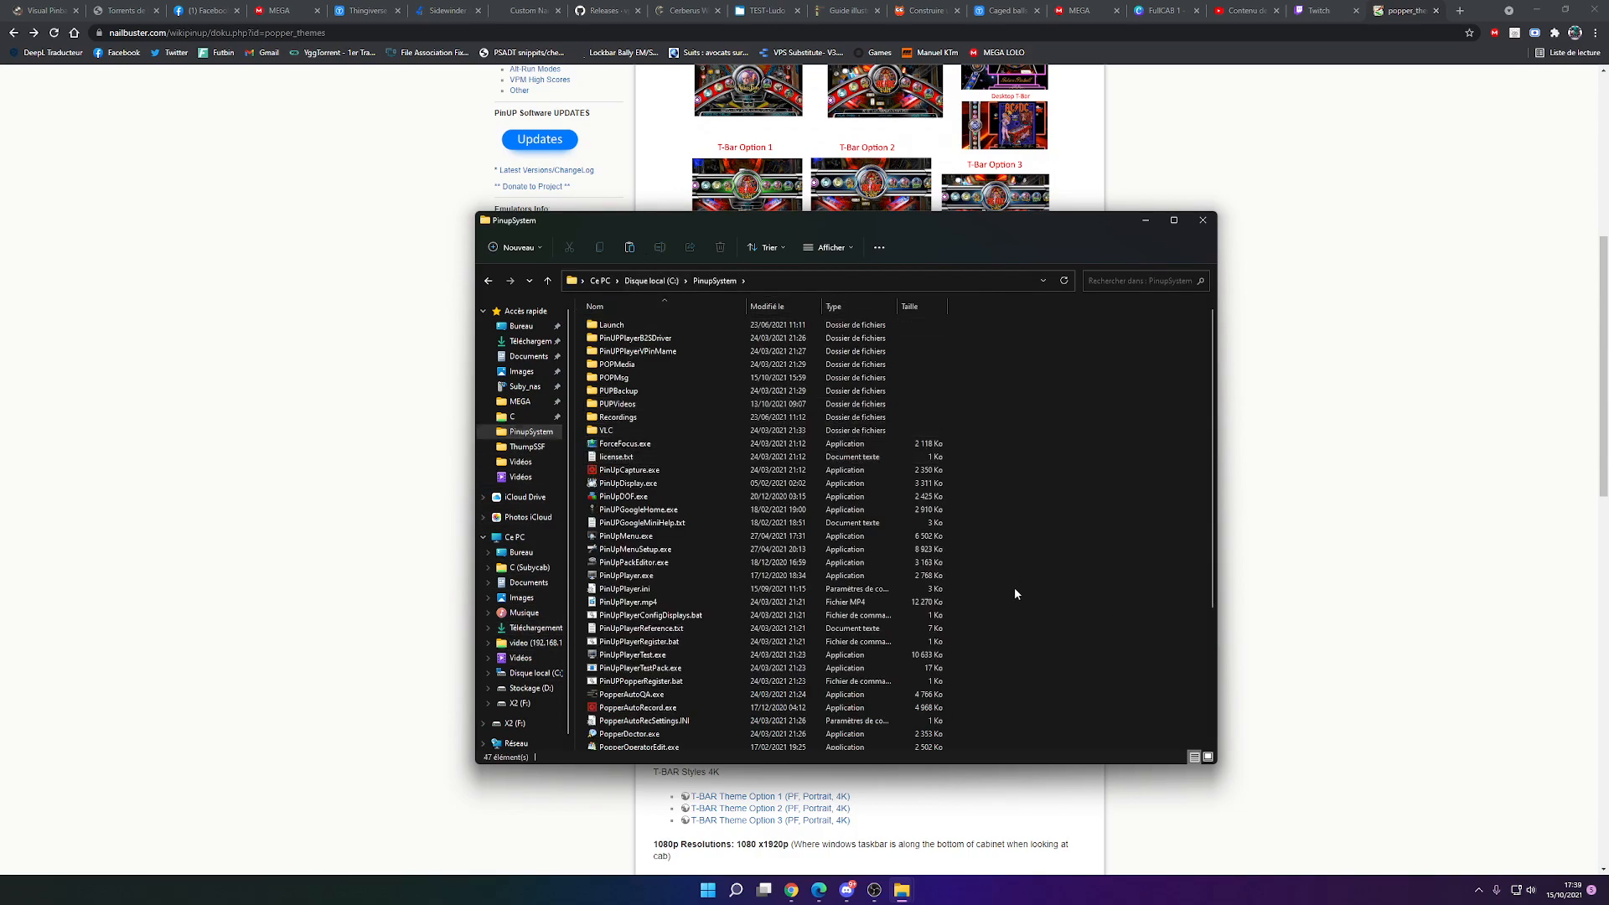
key("ctrl+v")
scroll(788, 453, "up", 5)
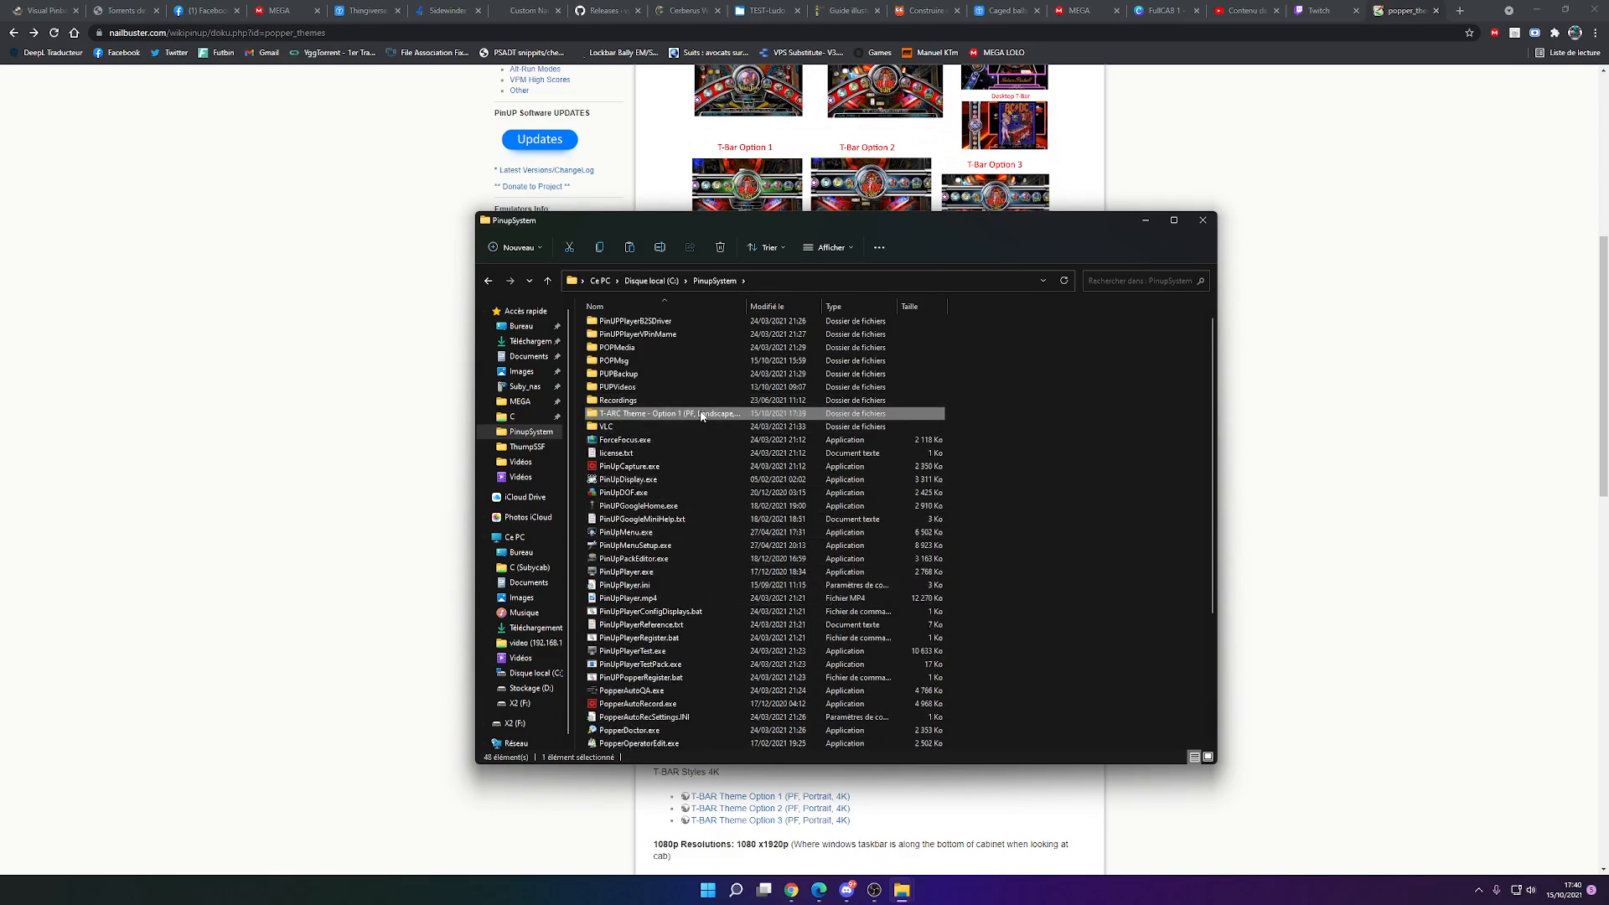
Run InstallTheme.bat from the copied T-ARC theme folder and let the script finish
double_click(702, 415)
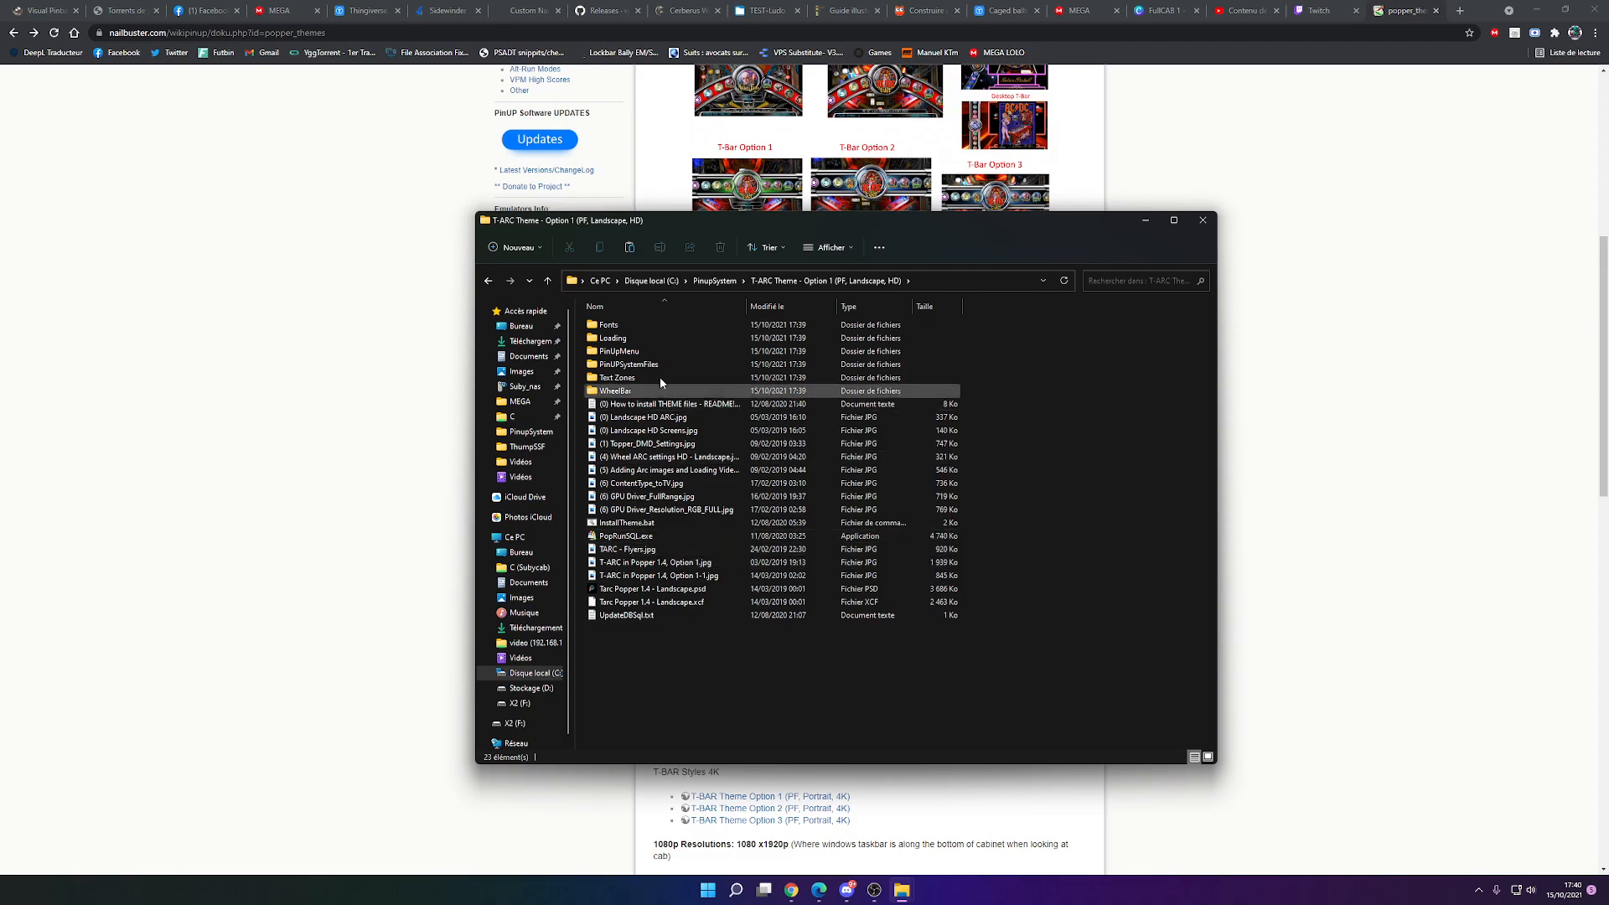
double_click(628, 523)
left_click(553, 458)
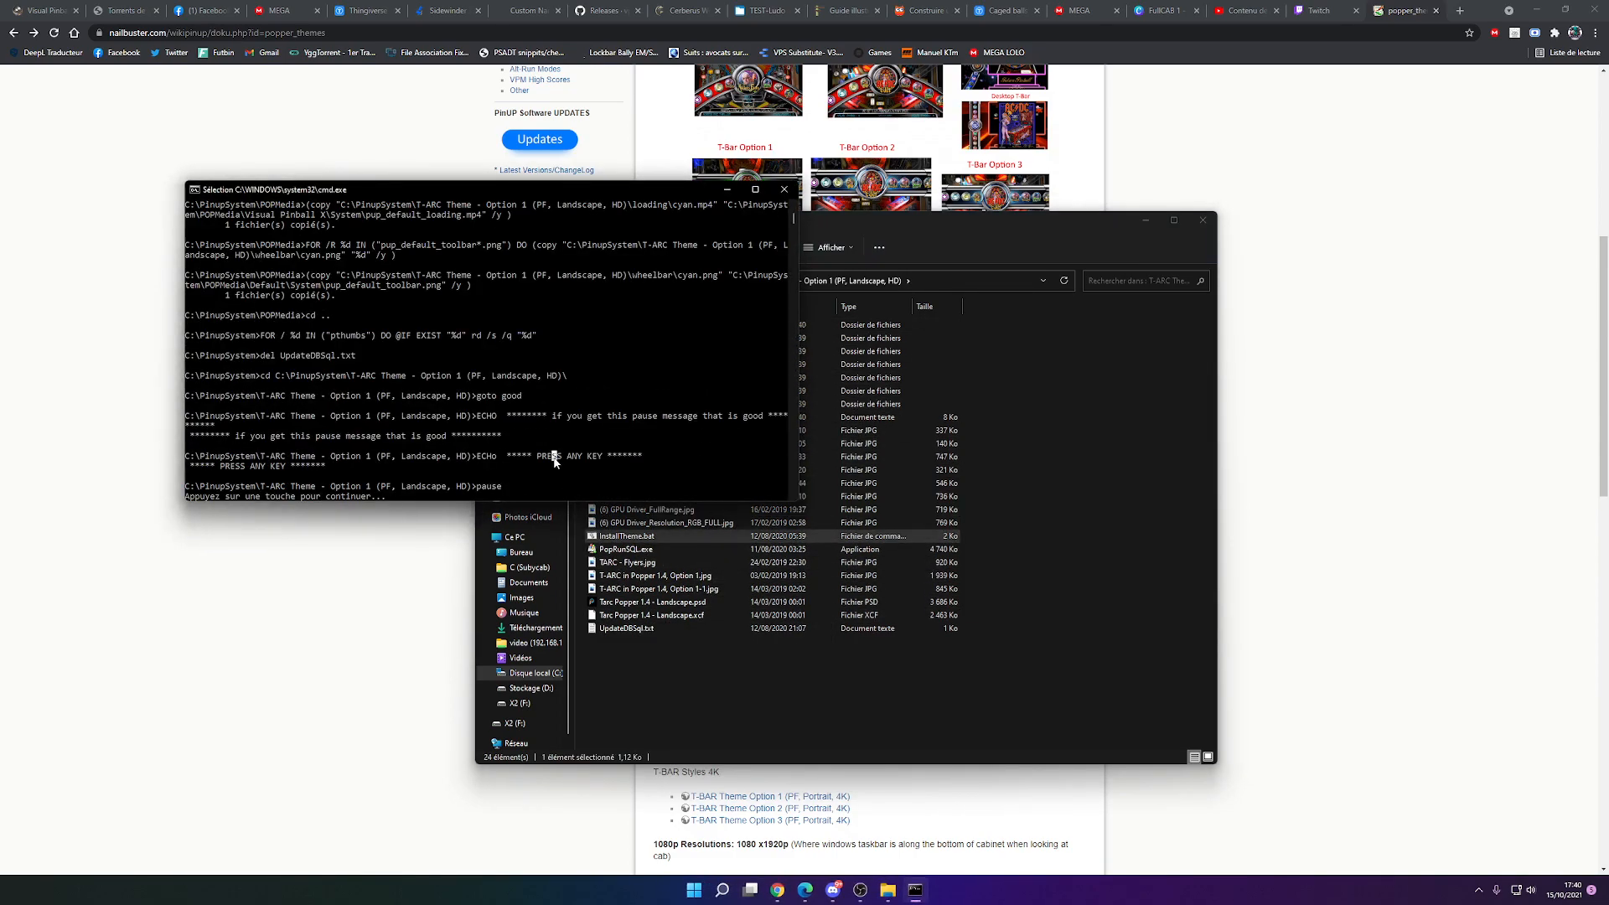
key("Return")
key("Return")
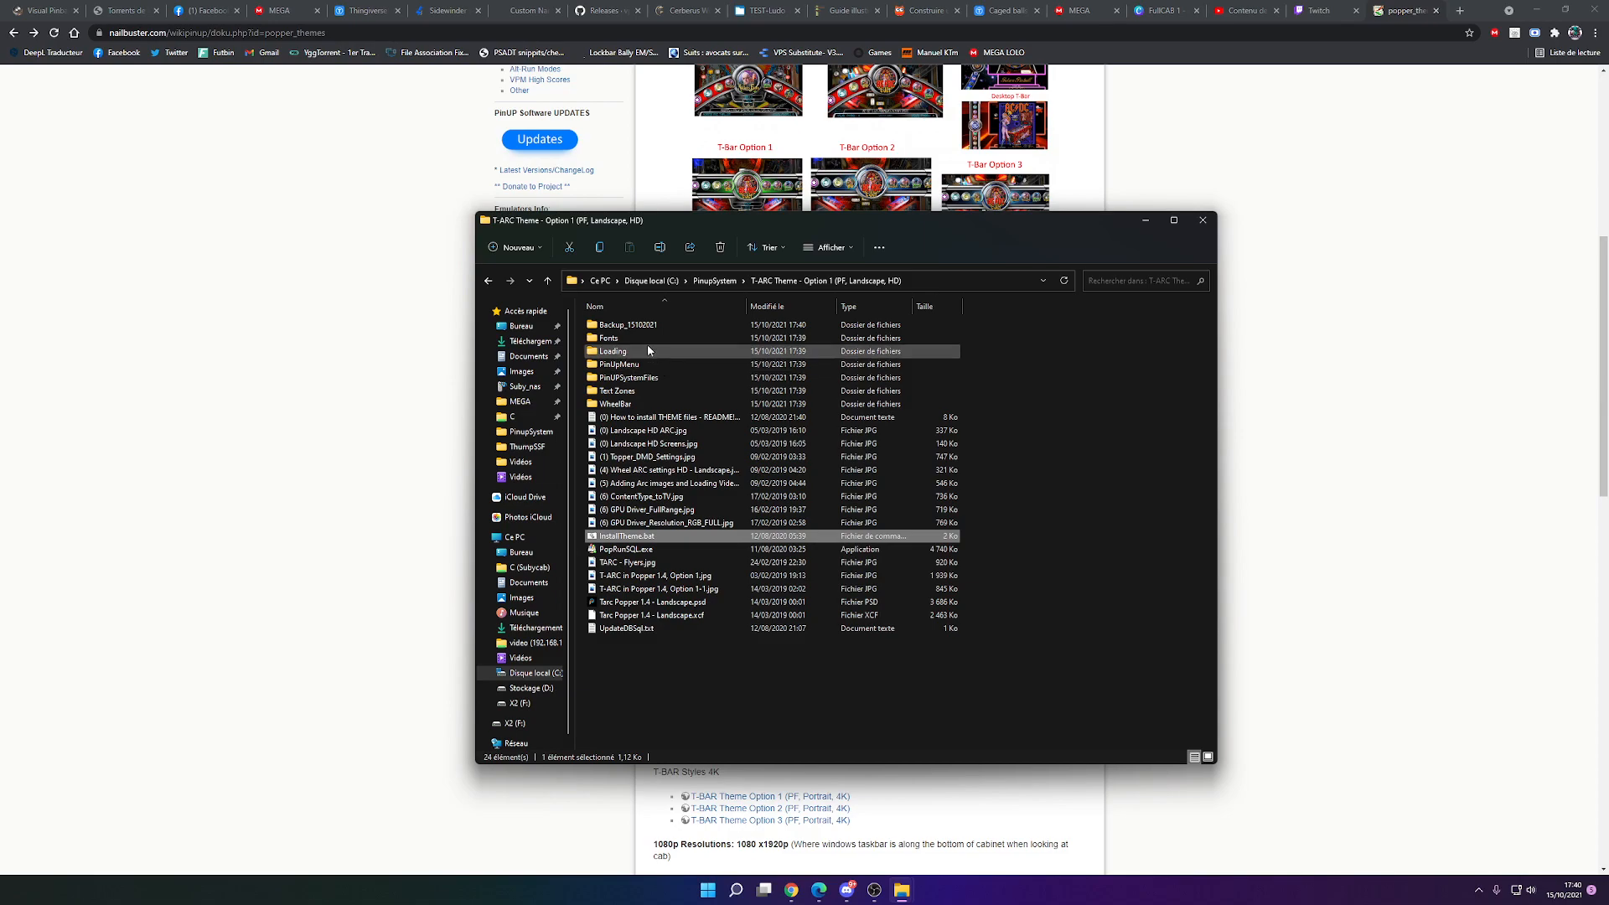
Install digital-7 (italic).ttf from the theme's Fonts folder, replacing the existing font, and return to the theme folder
double_click(619, 339)
double_click(620, 325)
left_click(76, 50)
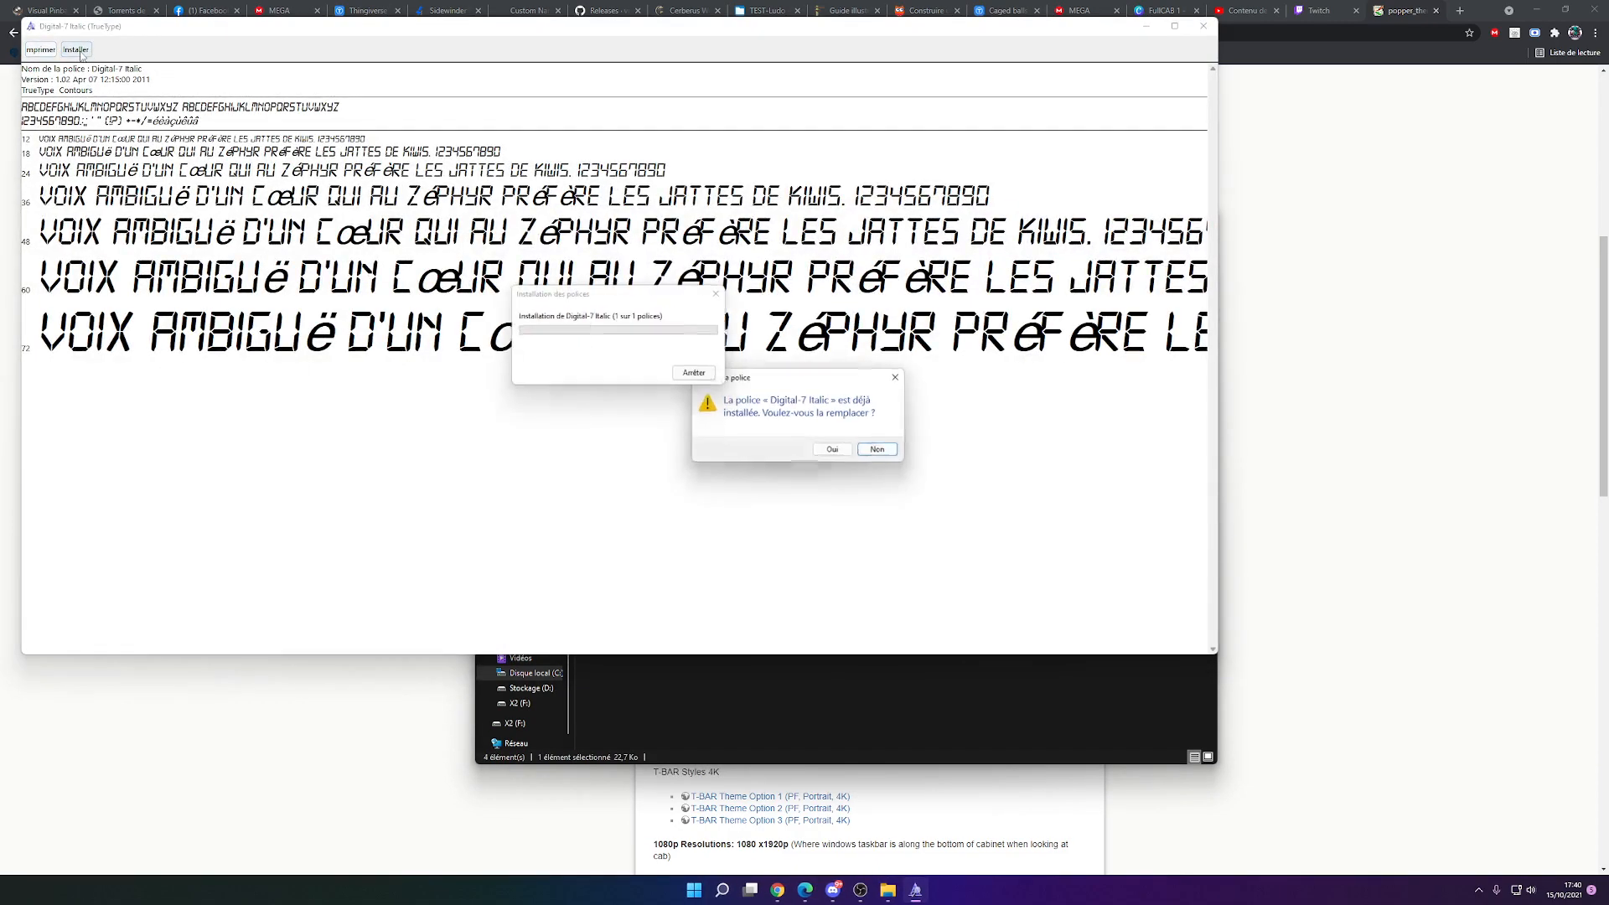
left_click(838, 456)
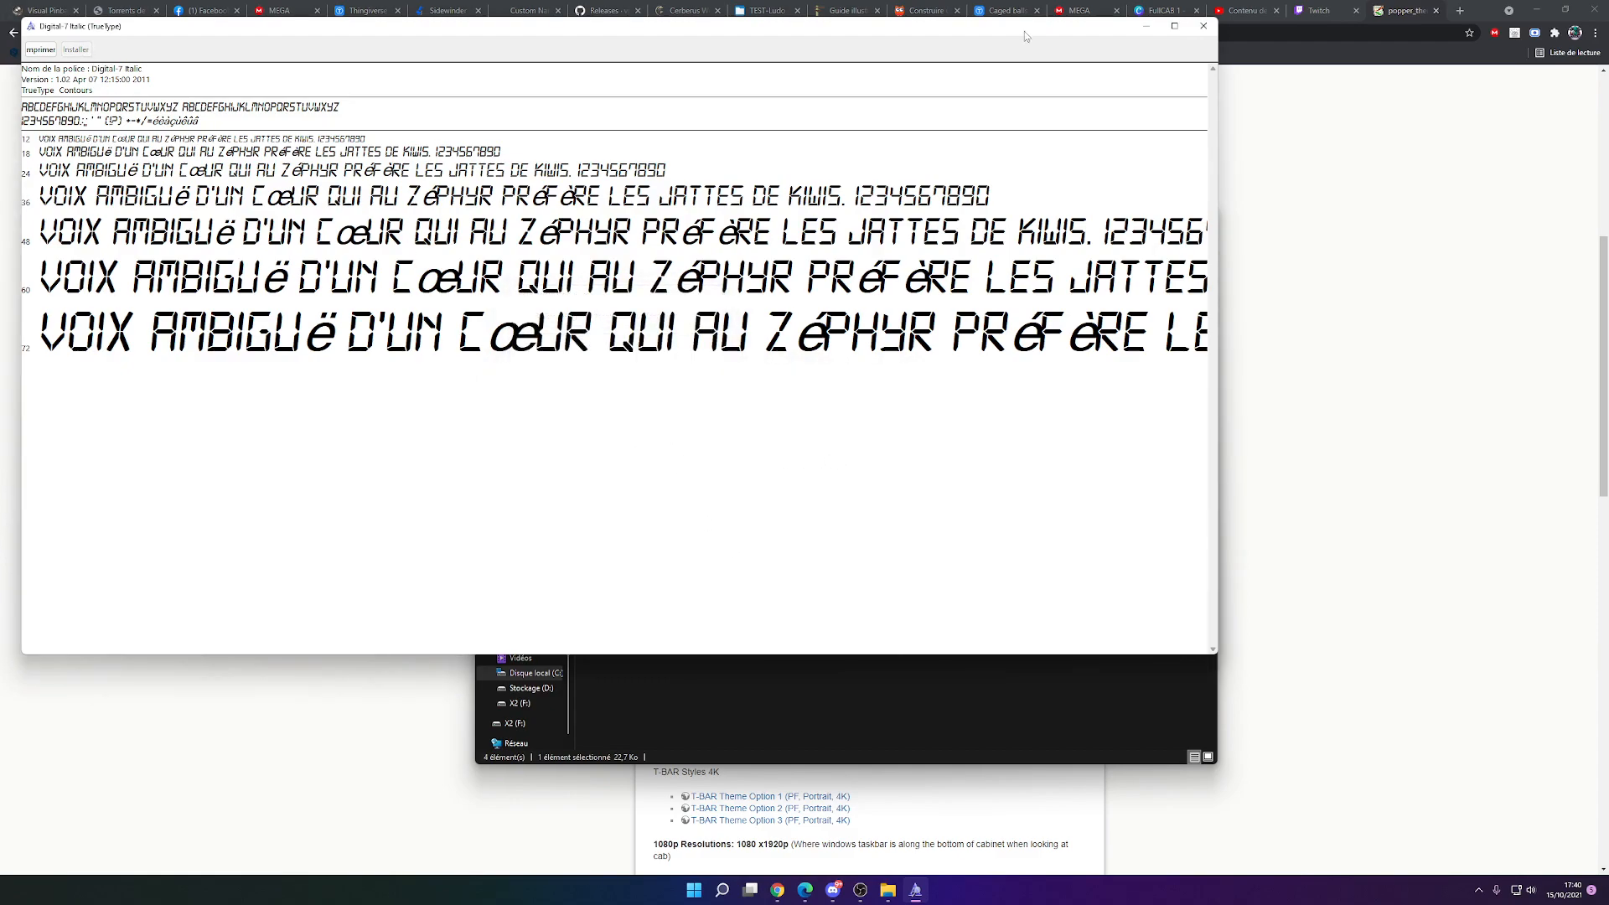
left_click(1200, 27)
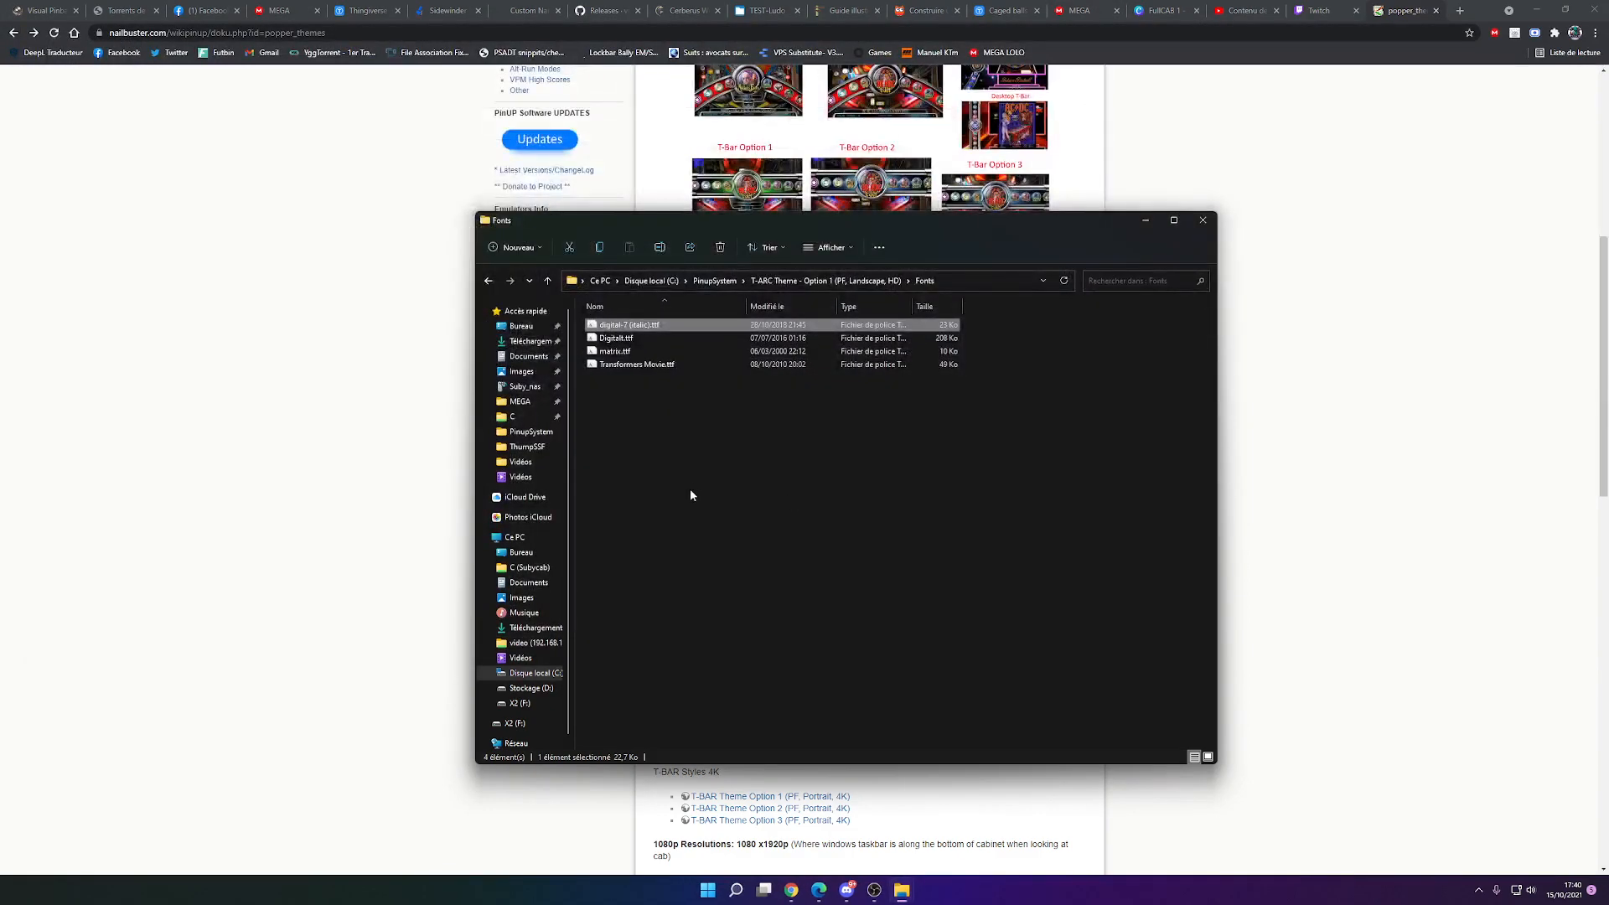
left_click(771, 280)
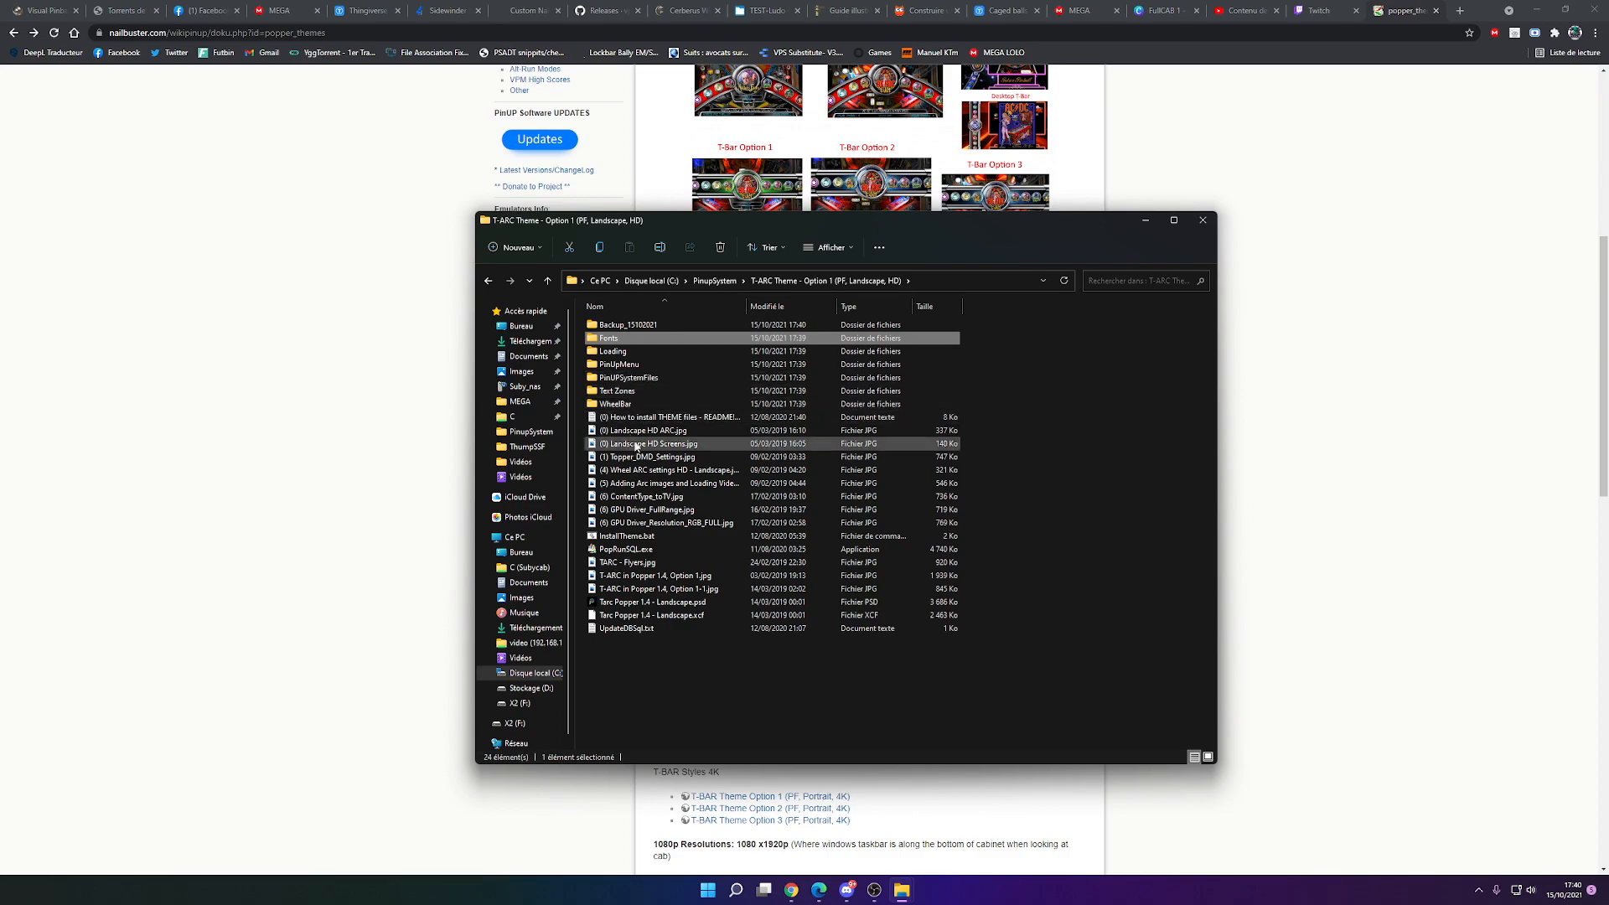
Open PUPMenuScriptSysOptions.txt in the PinupSystem folder and examine the text display options from NoBracketText to ShowAllText
left_click(714, 281)
scroll(700, 610, "down", 5)
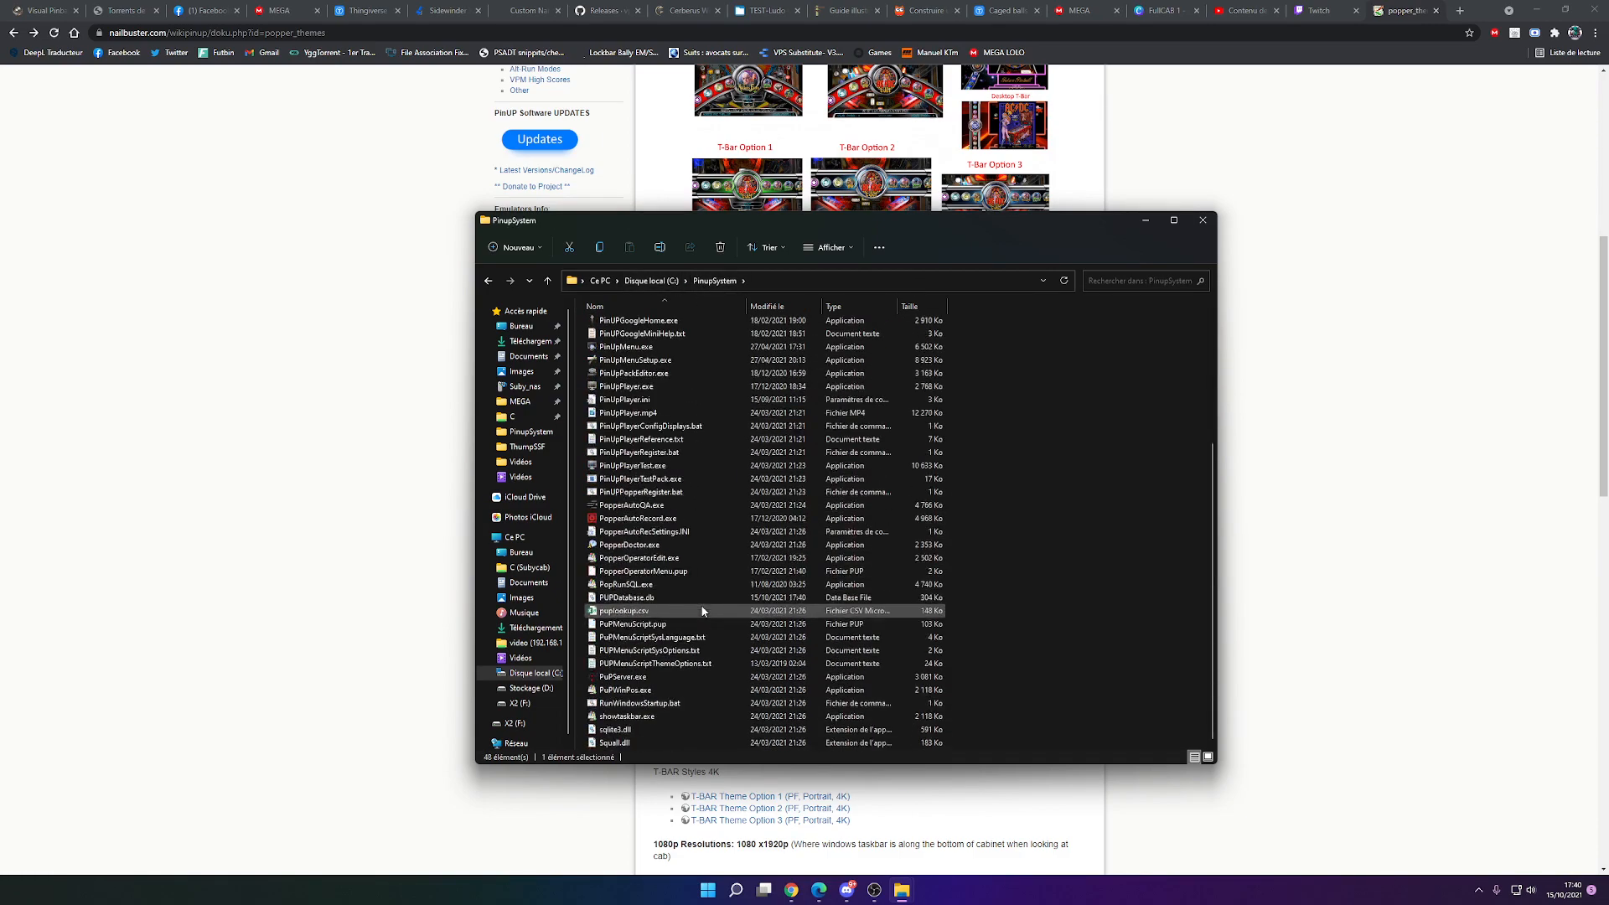
left_click(670, 652)
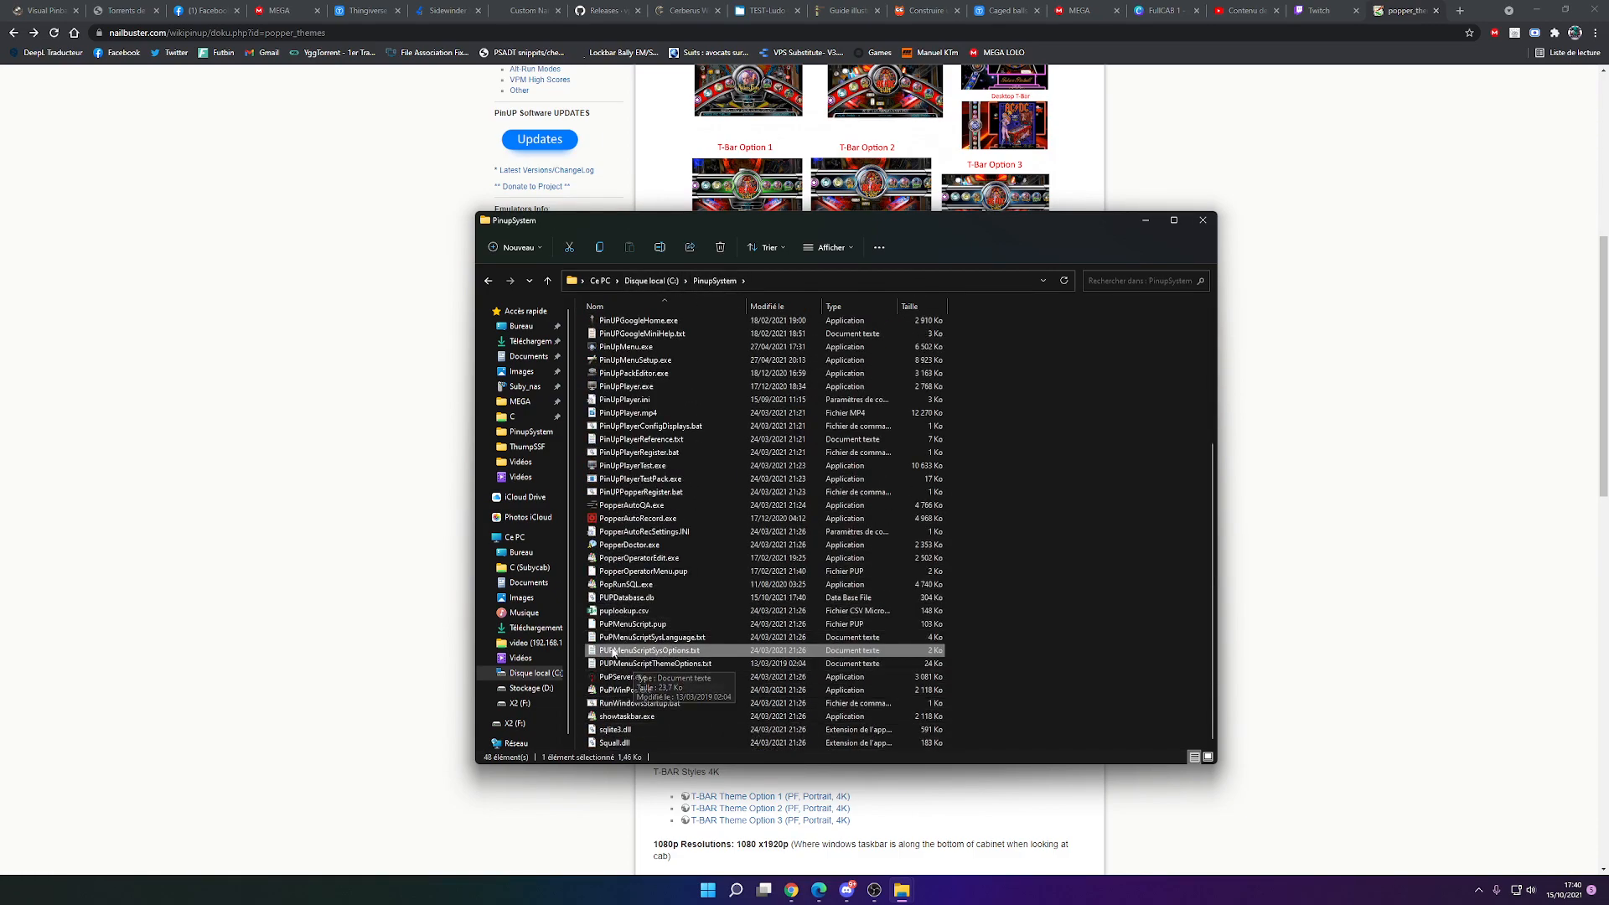
double_click(671, 652)
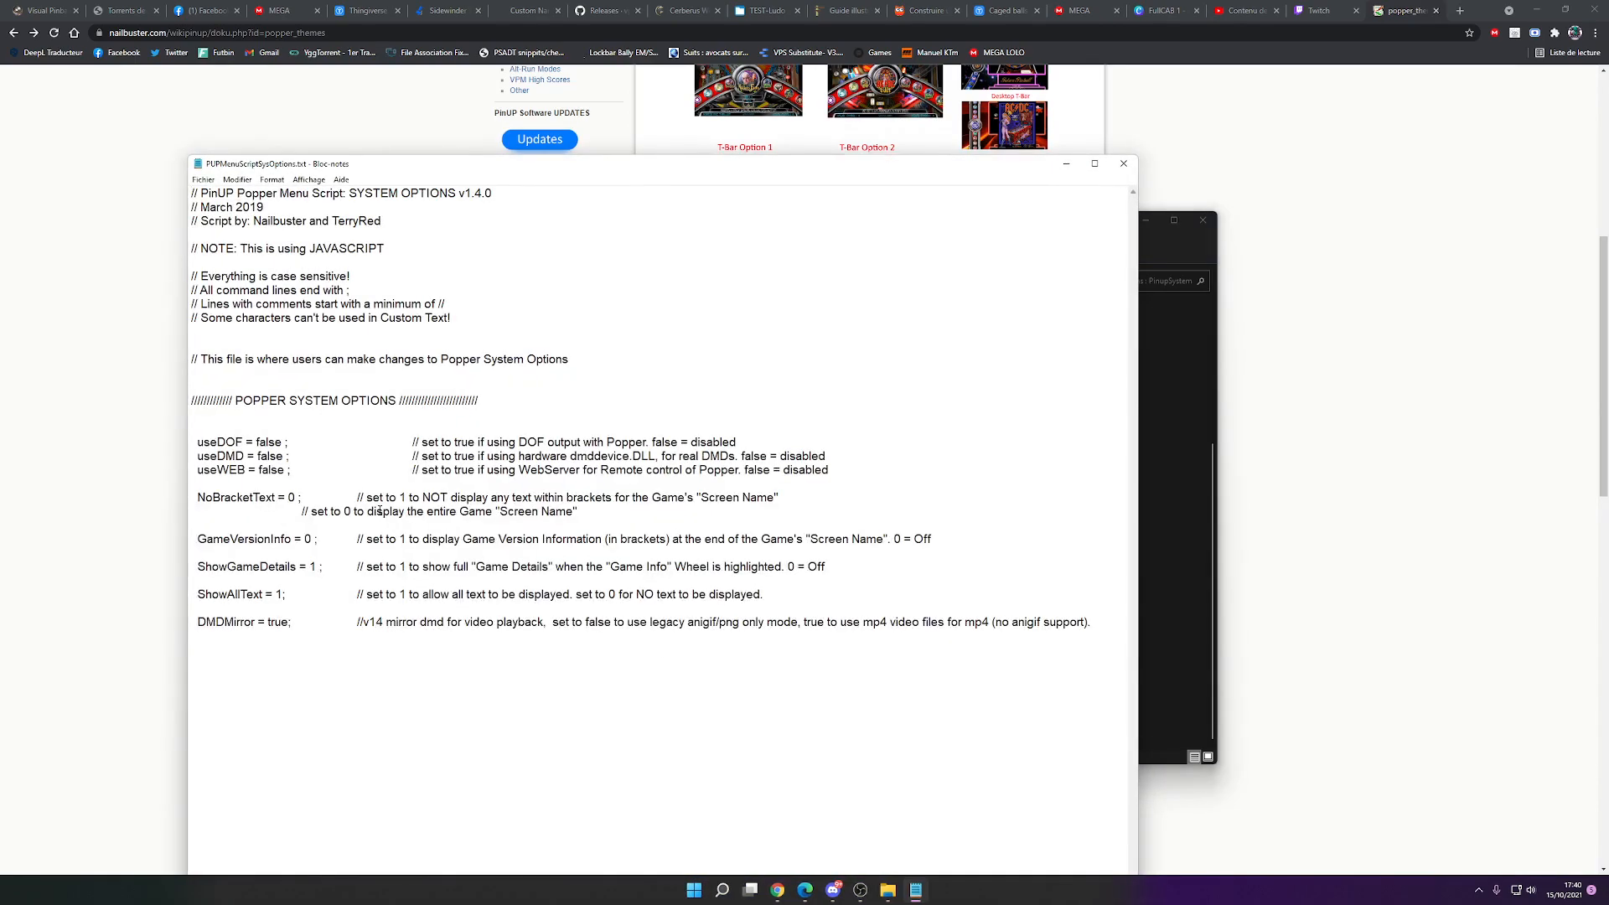
left_click_drag(199, 502, 767, 597)
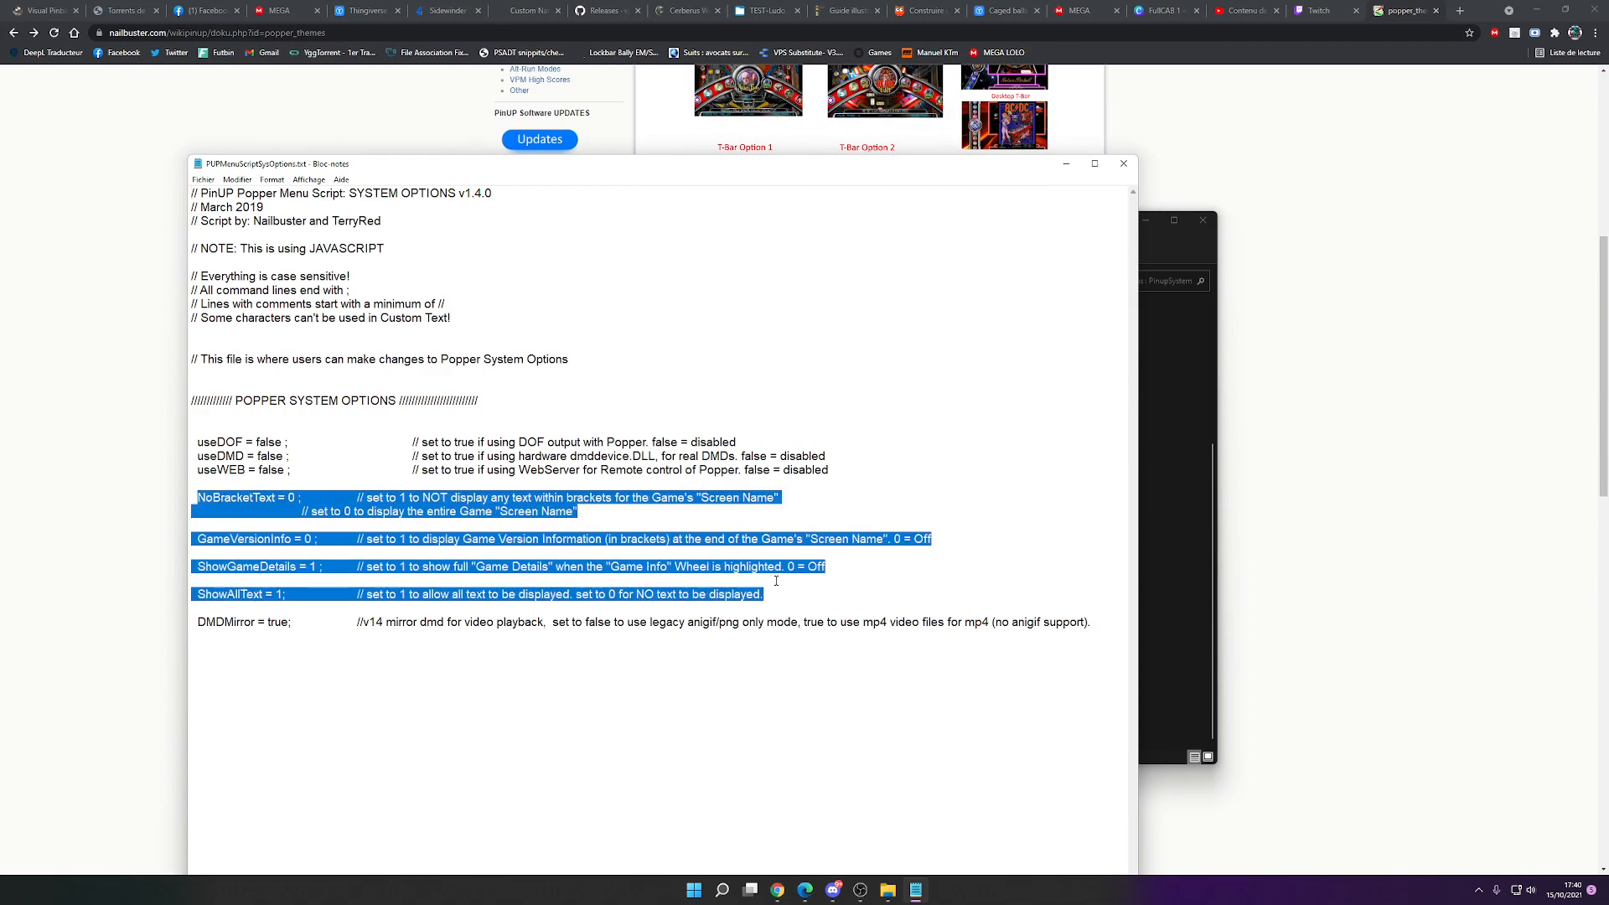
left_click(670, 581)
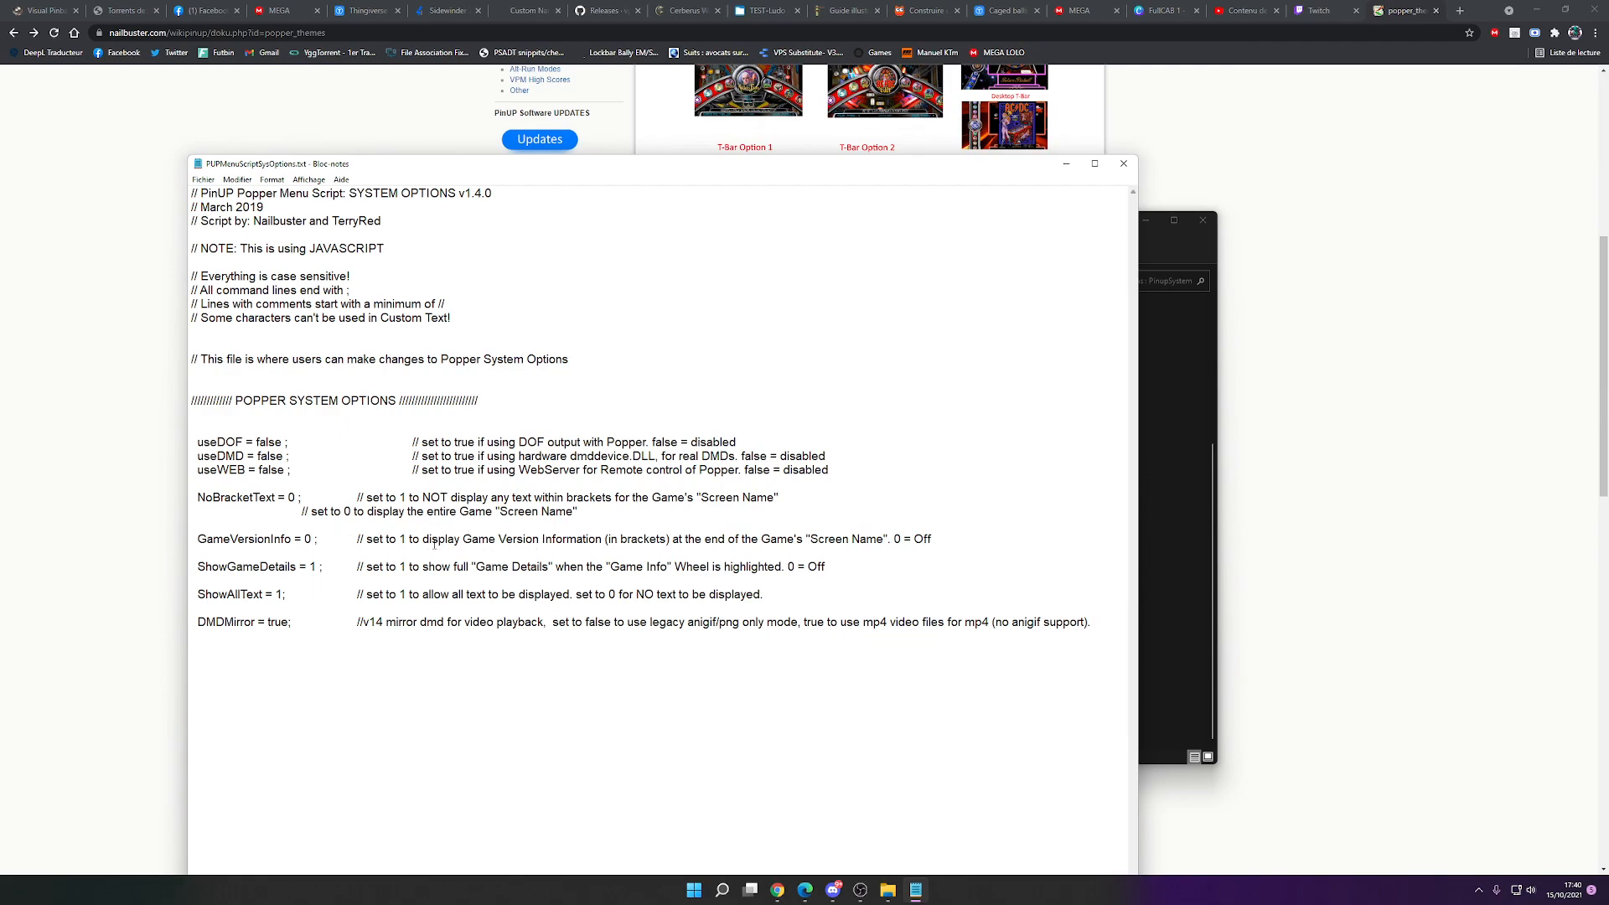
Save PUPMenuScriptSysOptions.txt and close it
left_click_drag(838, 596, 253, 500)
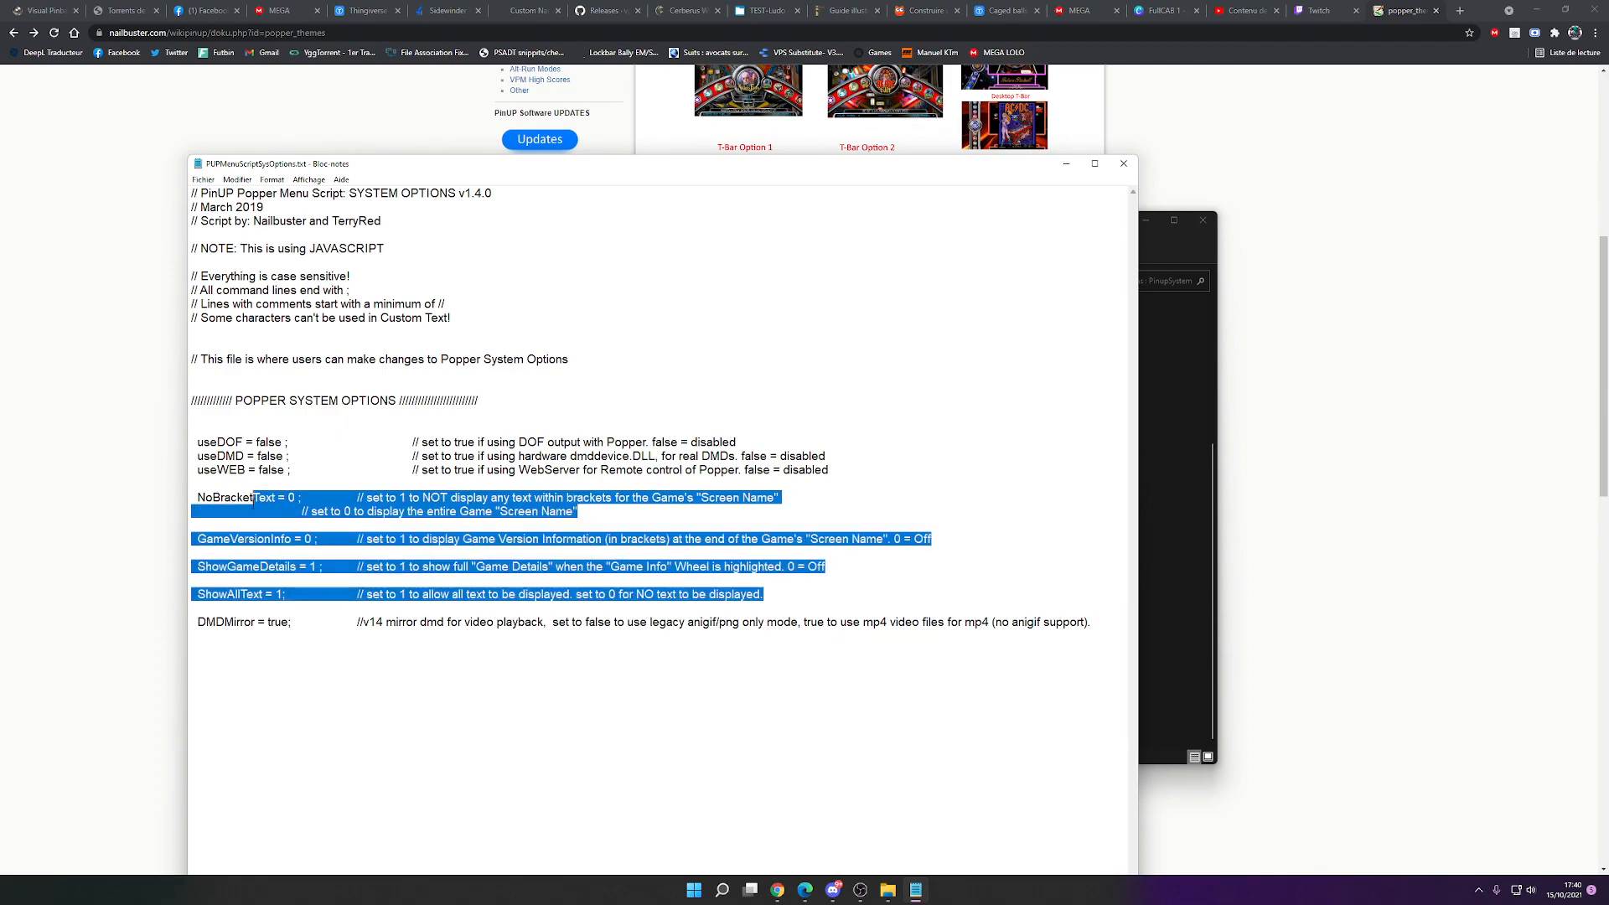
left_click(204, 180)
key("Escape")
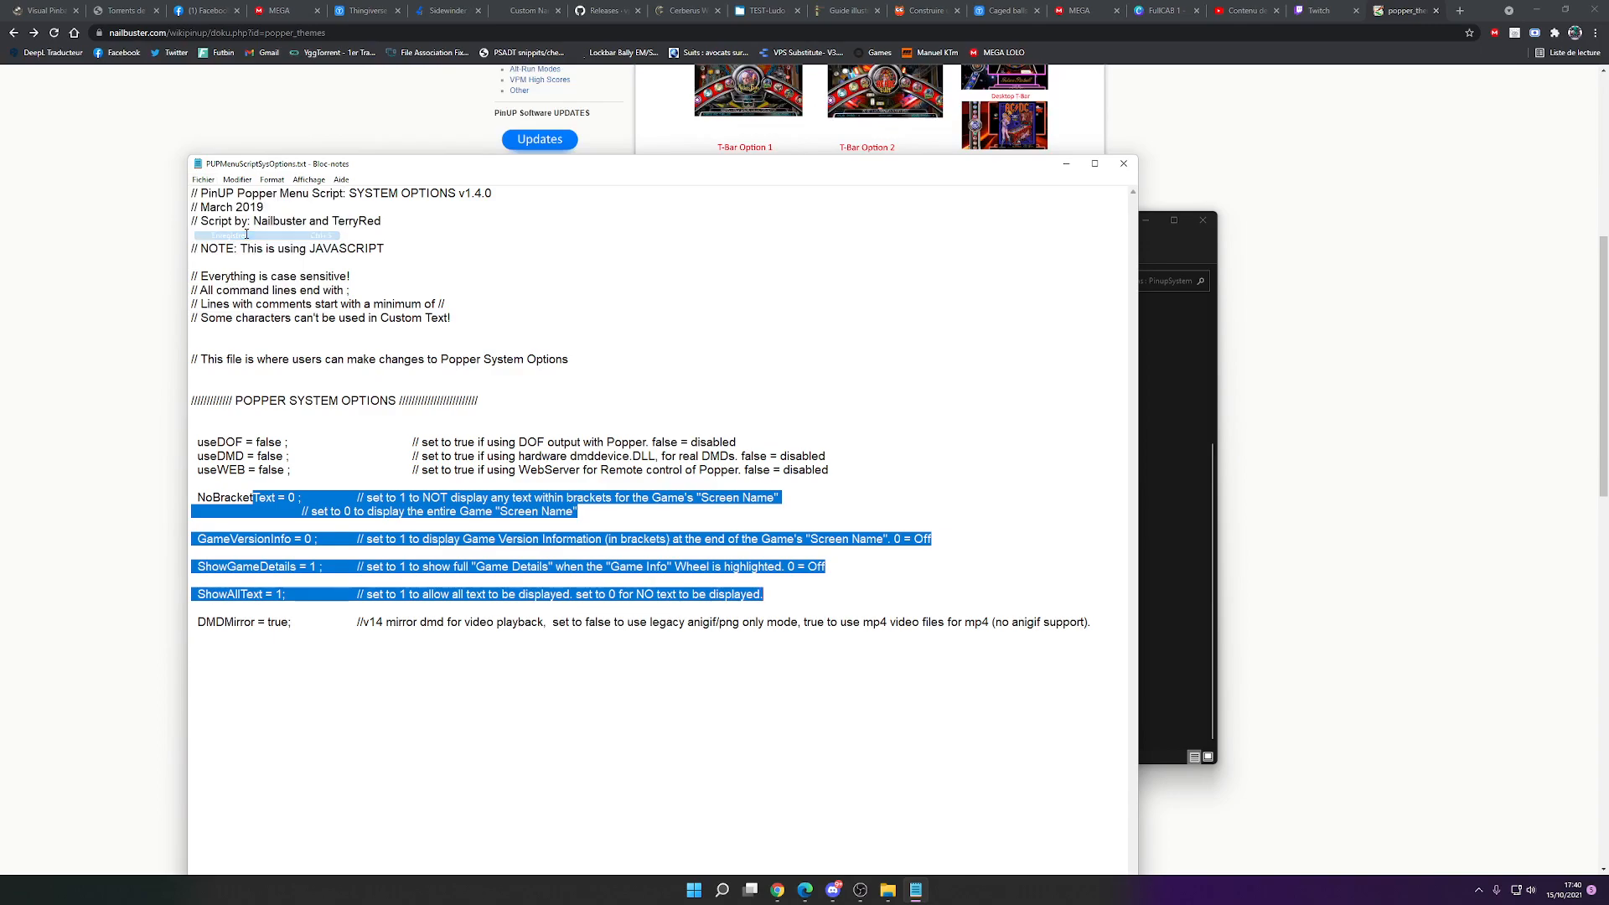
left_click(1124, 164)
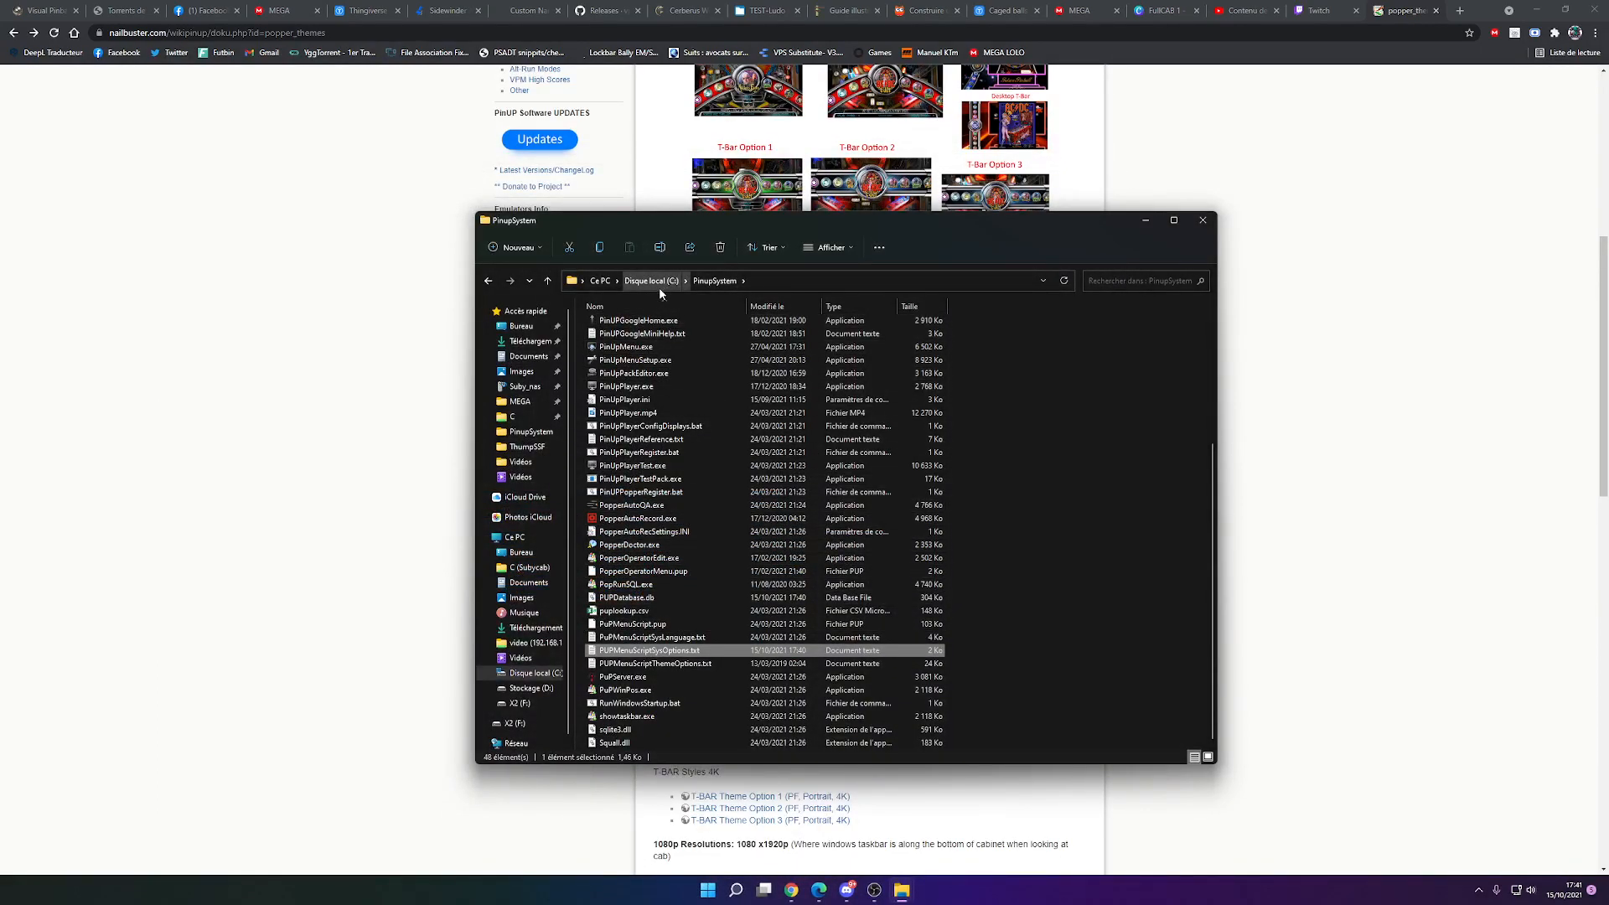
Examine the wheel bar images in the No Arrows, No Text and With Arrows subfolders of the T-ARC theme's WheelBar folder
scroll(675, 403, "up", 5)
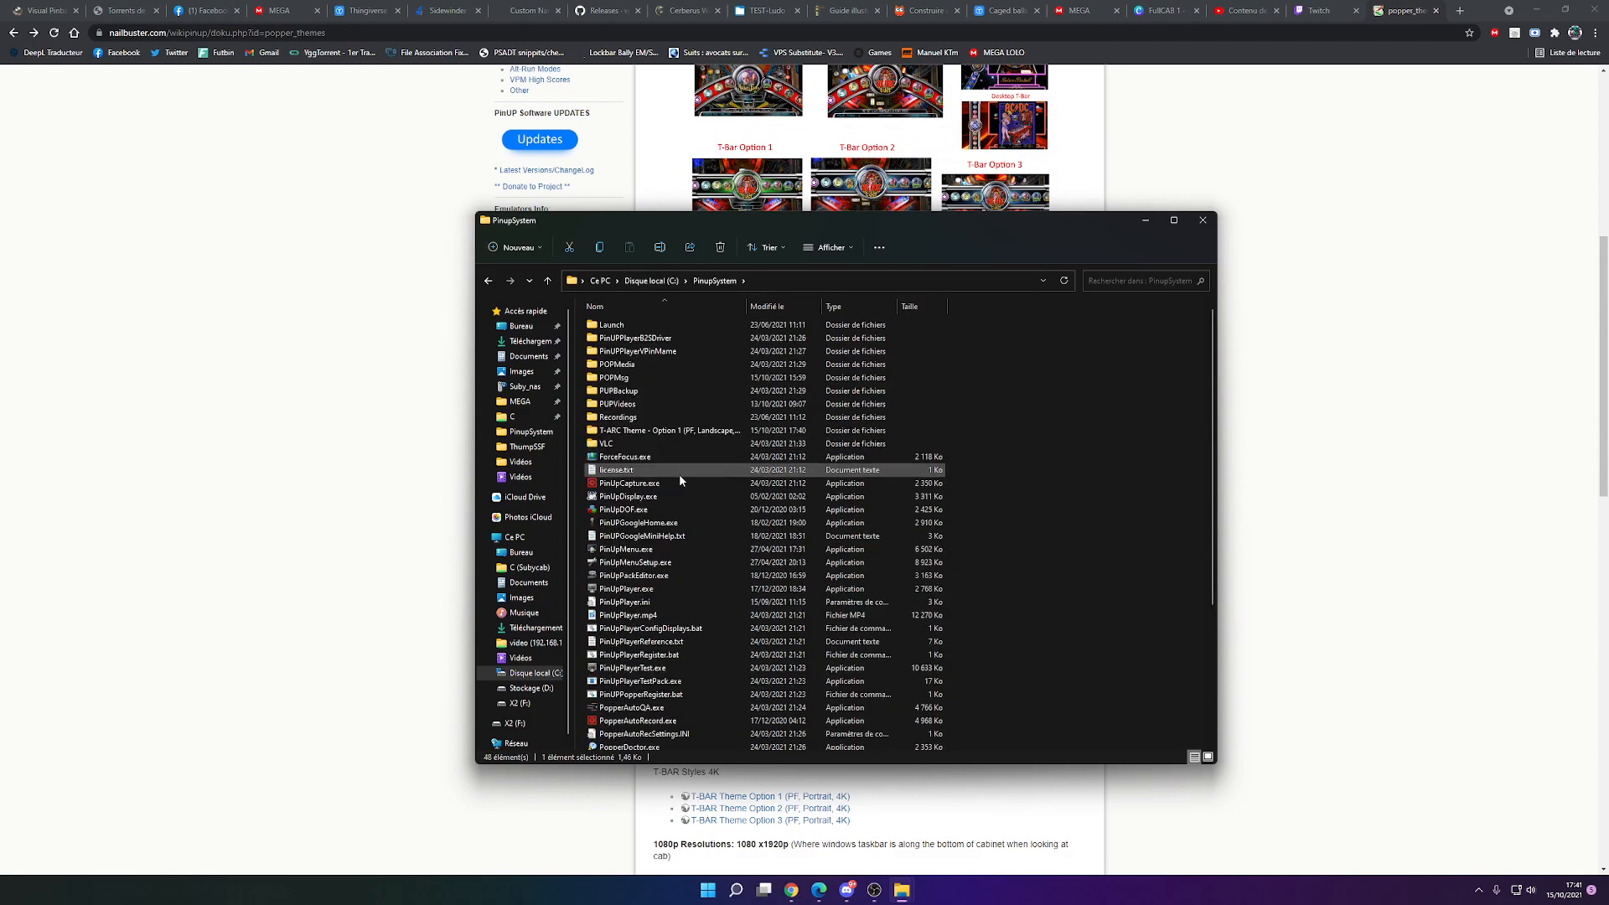
left_click(646, 432)
double_click(646, 431)
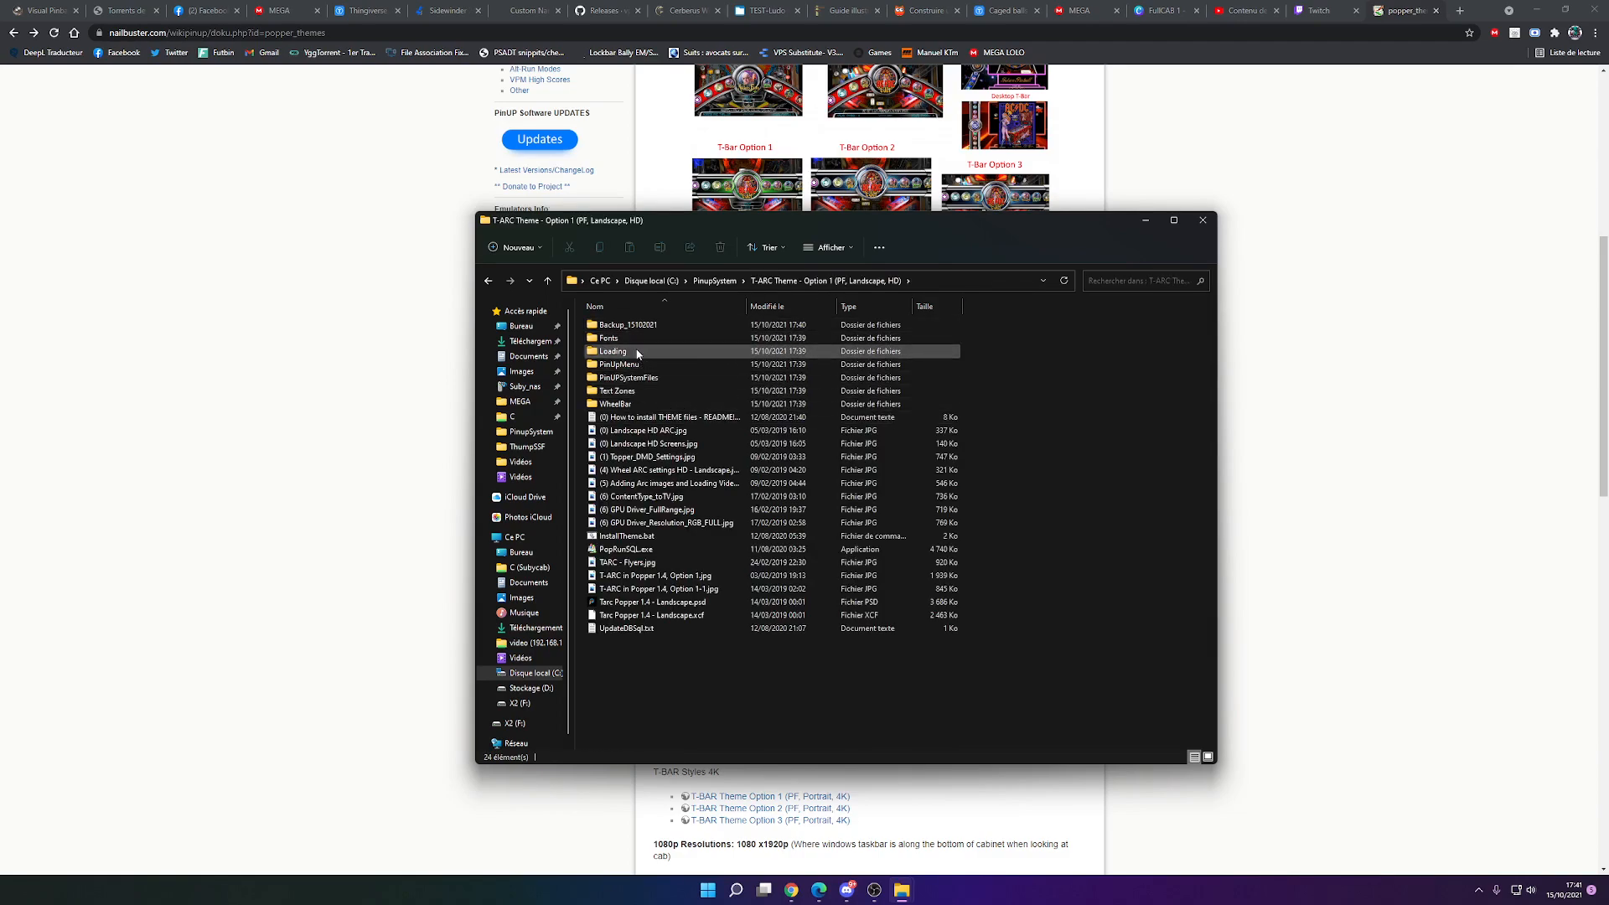
double_click(632, 336)
key("BackSpace")
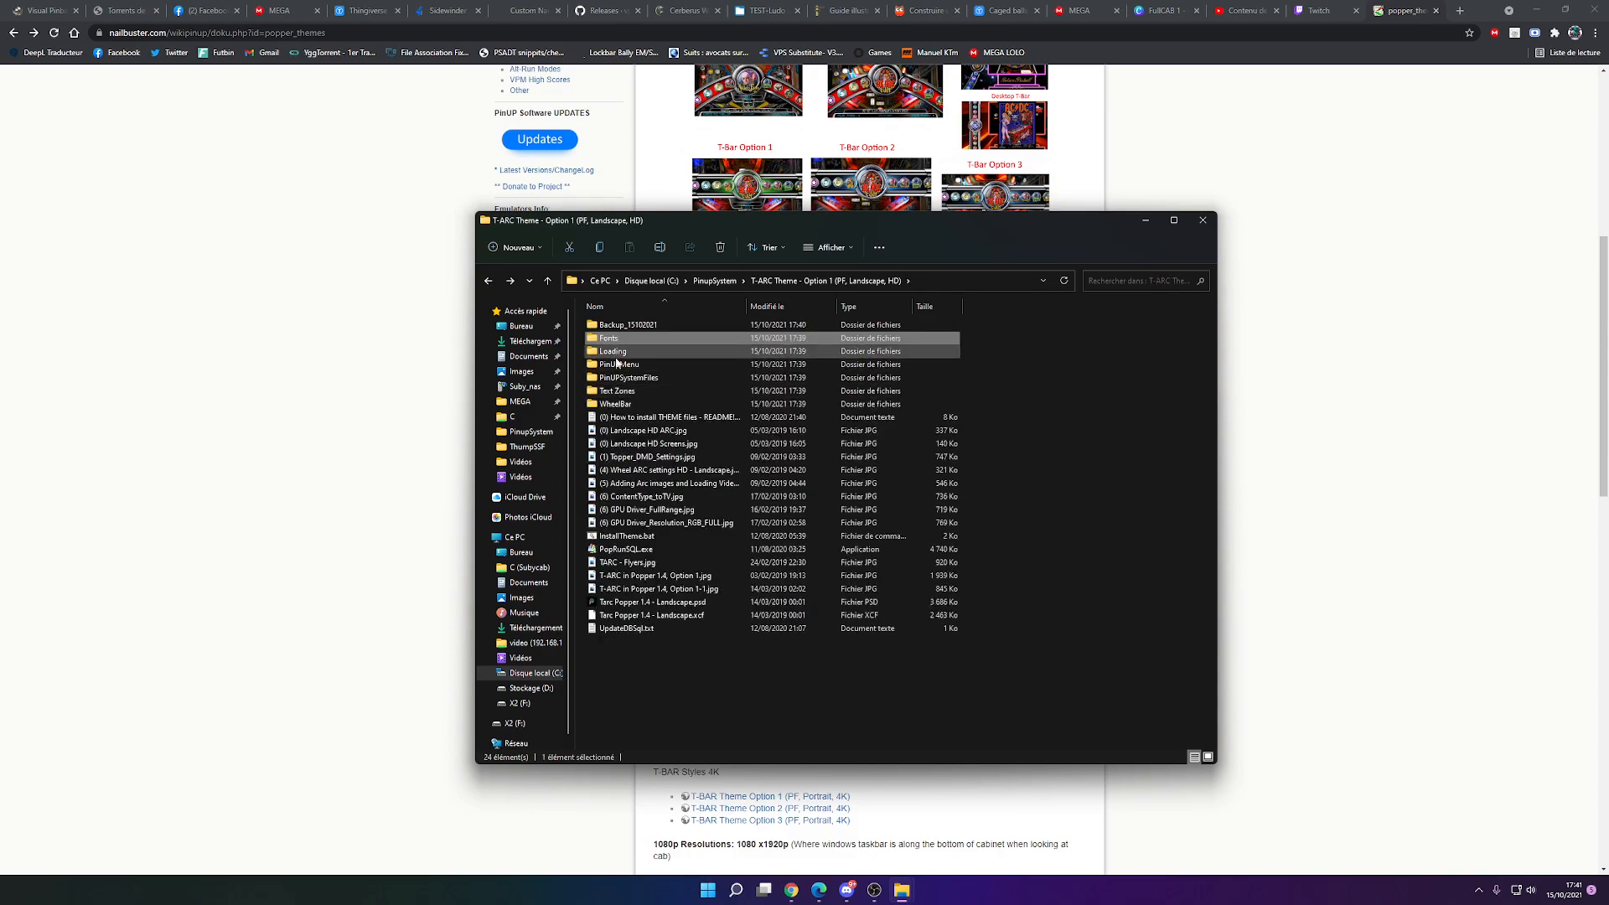
double_click(625, 404)
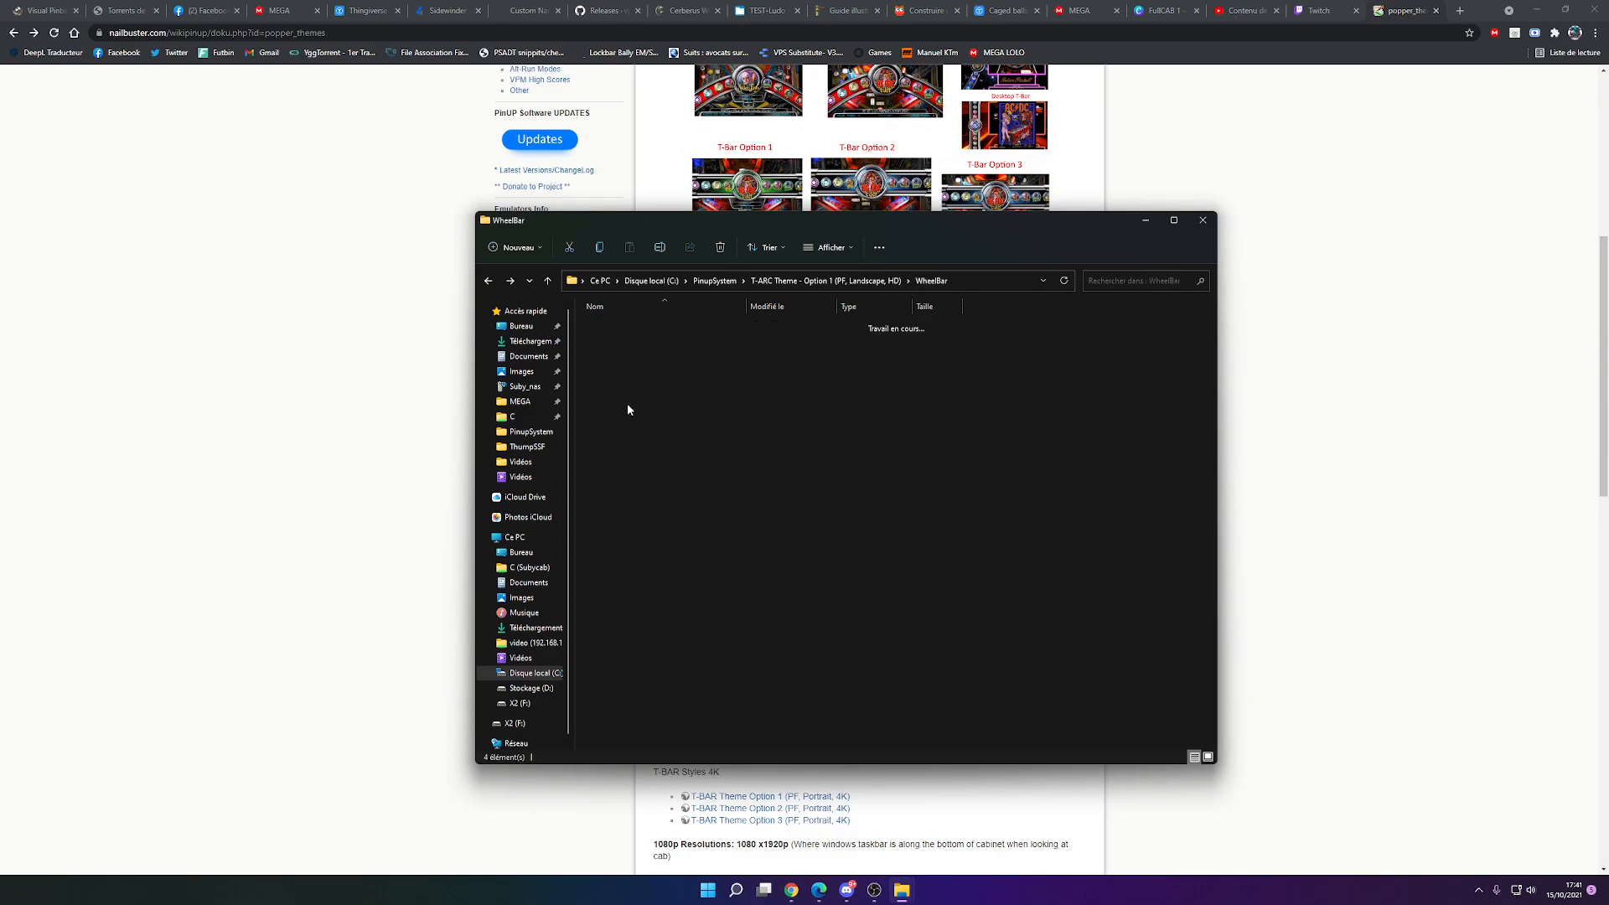
double_click(632, 326)
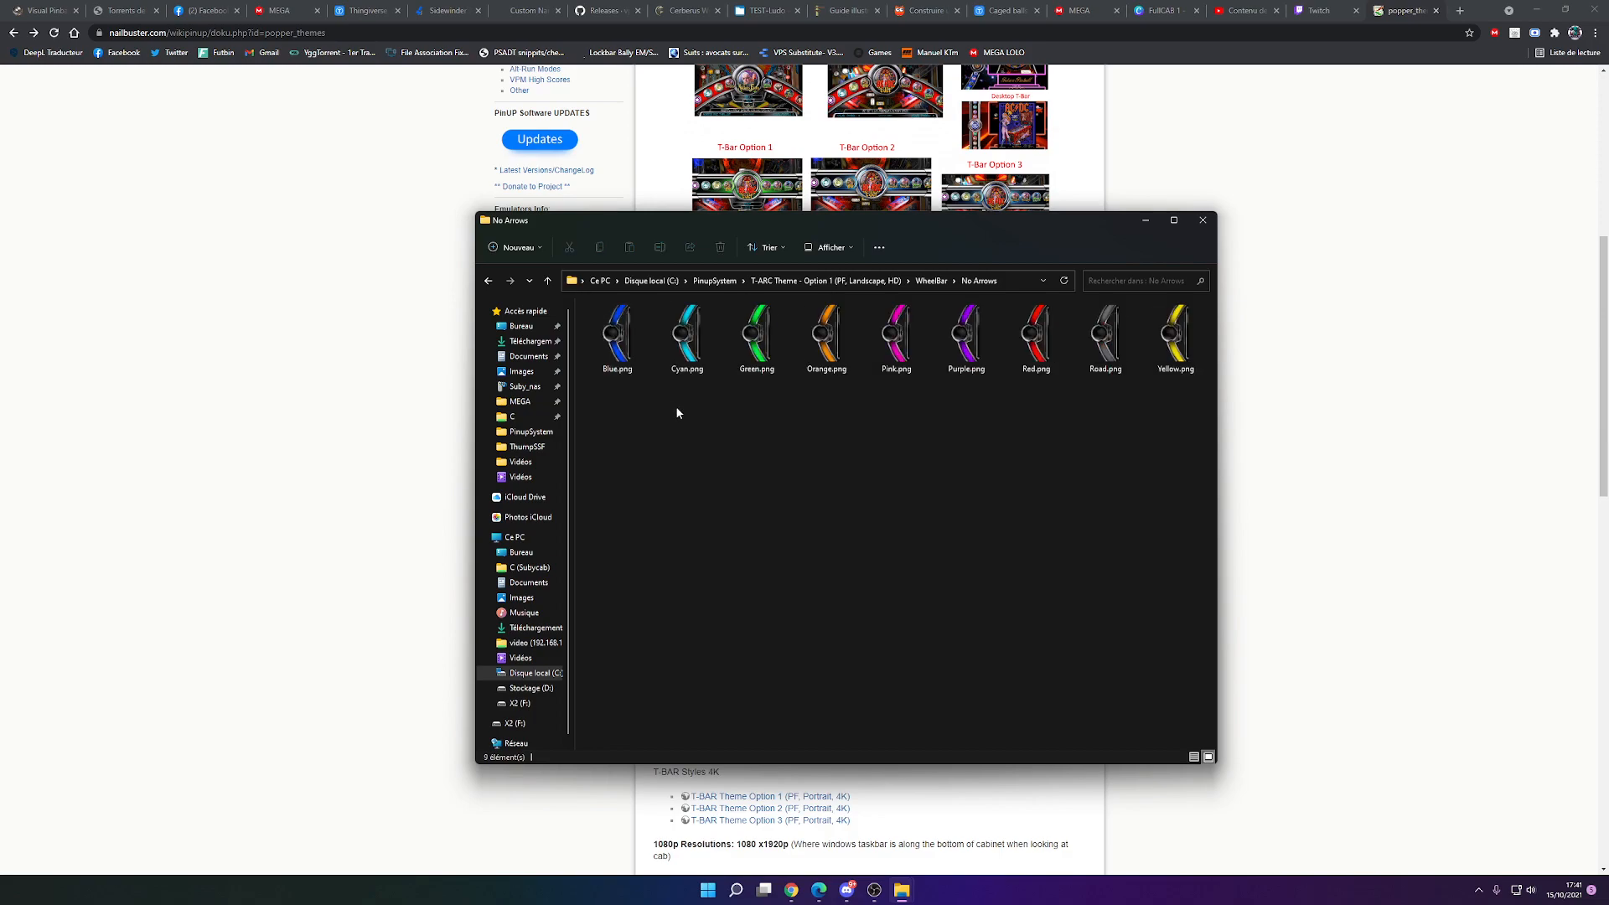
key("BackSpace")
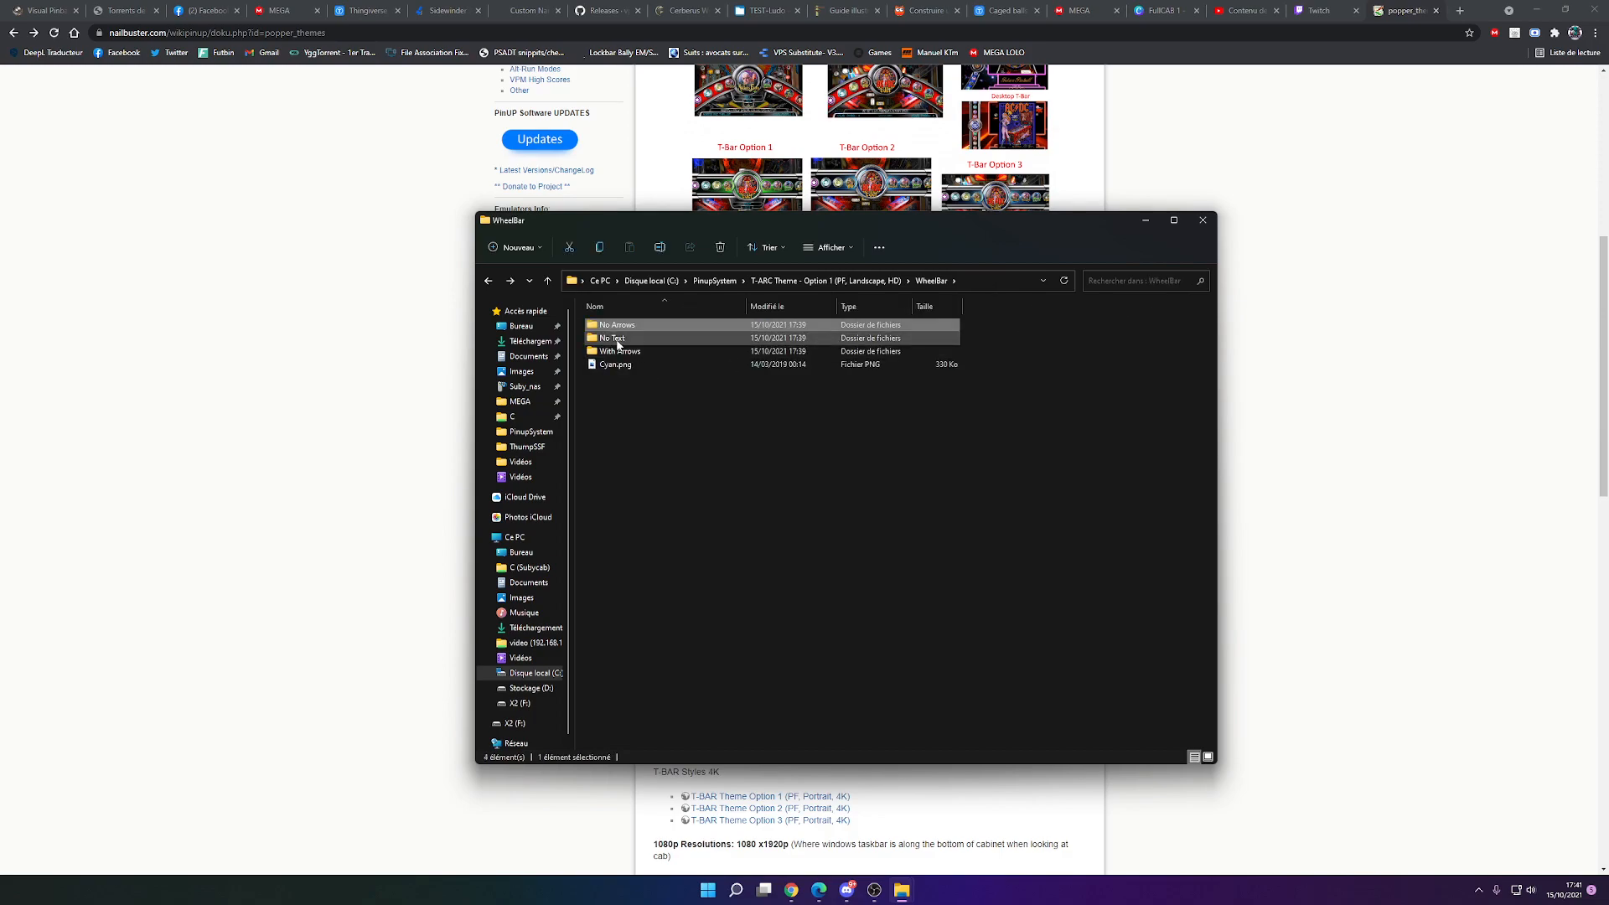
double_click(641, 340)
key("BackSpace")
double_click(621, 345)
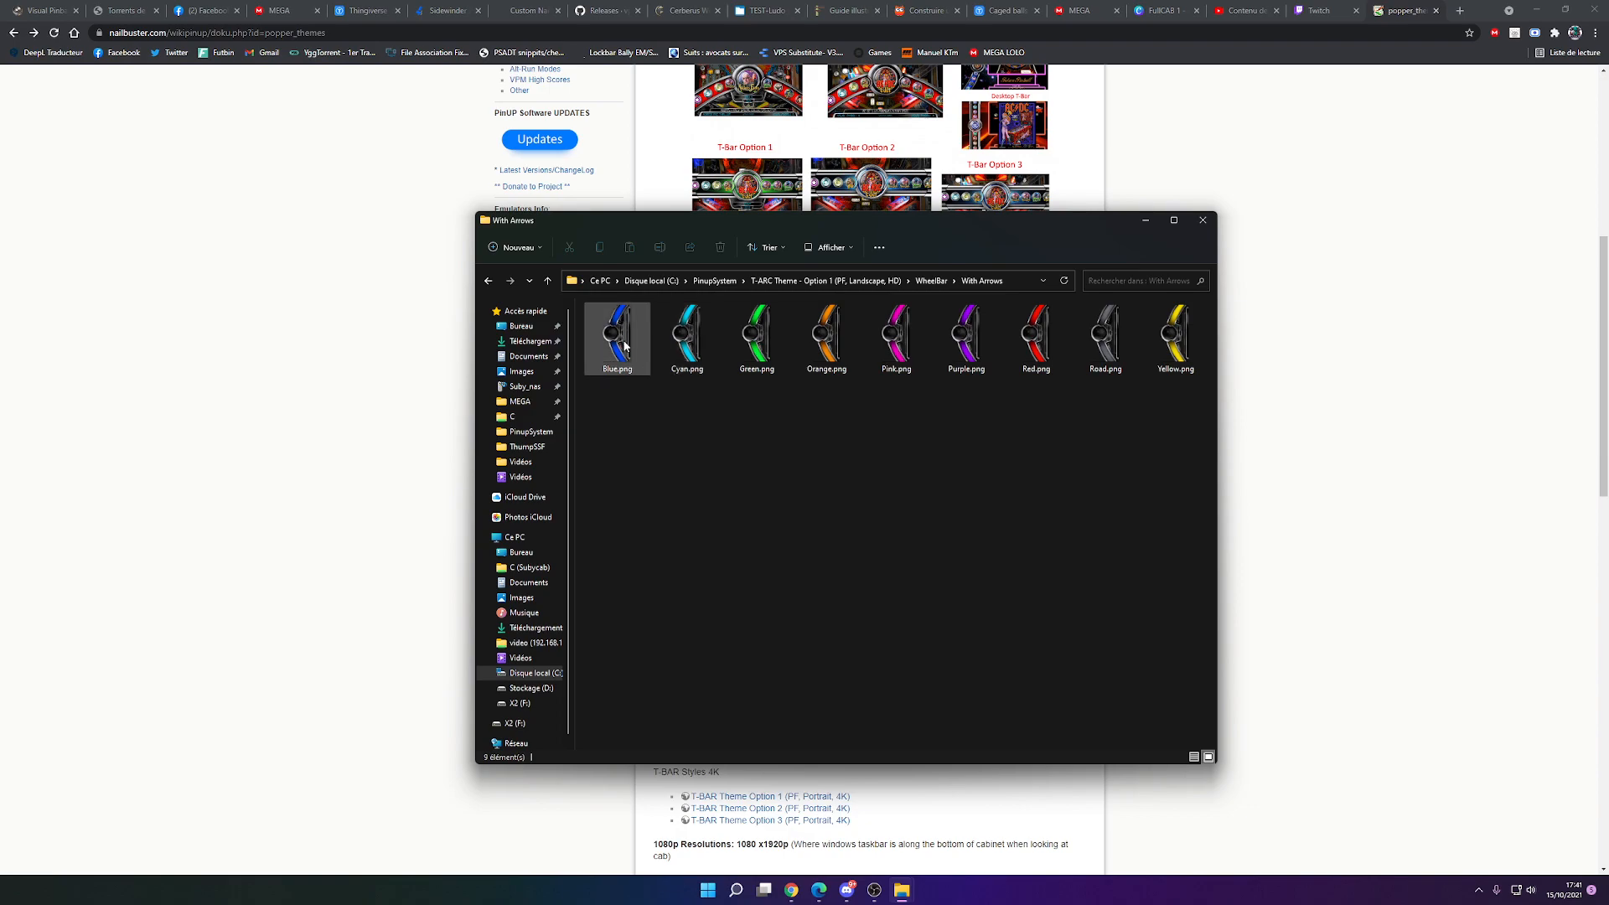
key("BackSpace")
double_click(634, 335)
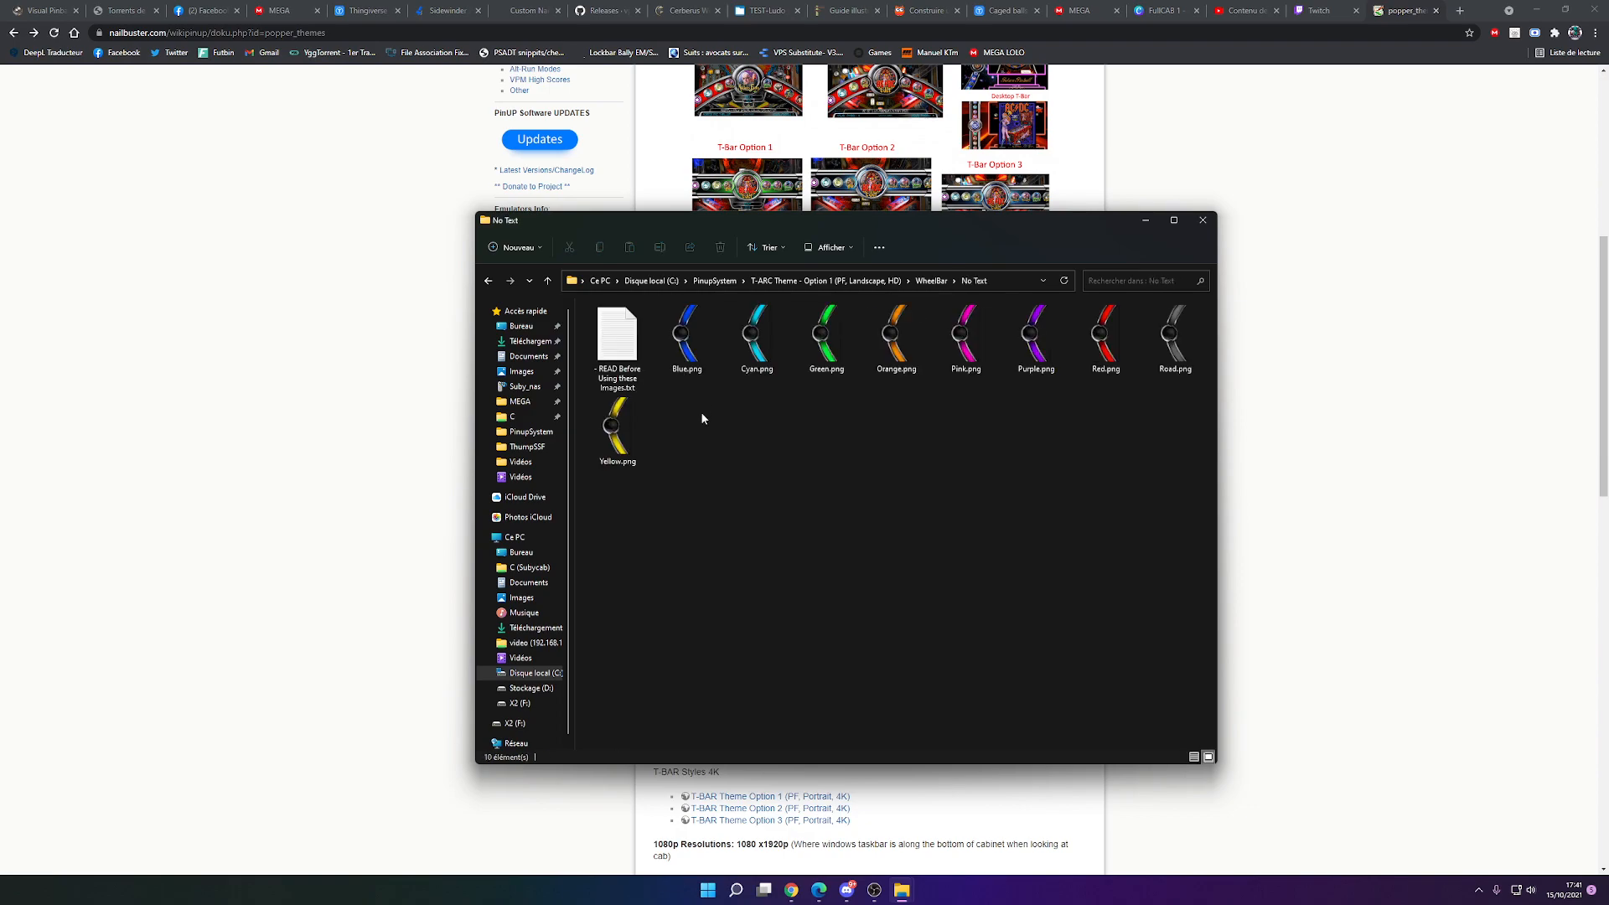
Return to the PinupSystem folder, launch PinUpMenuSetup.exe and open the Media Manager with playlists listed
left_click(700, 282)
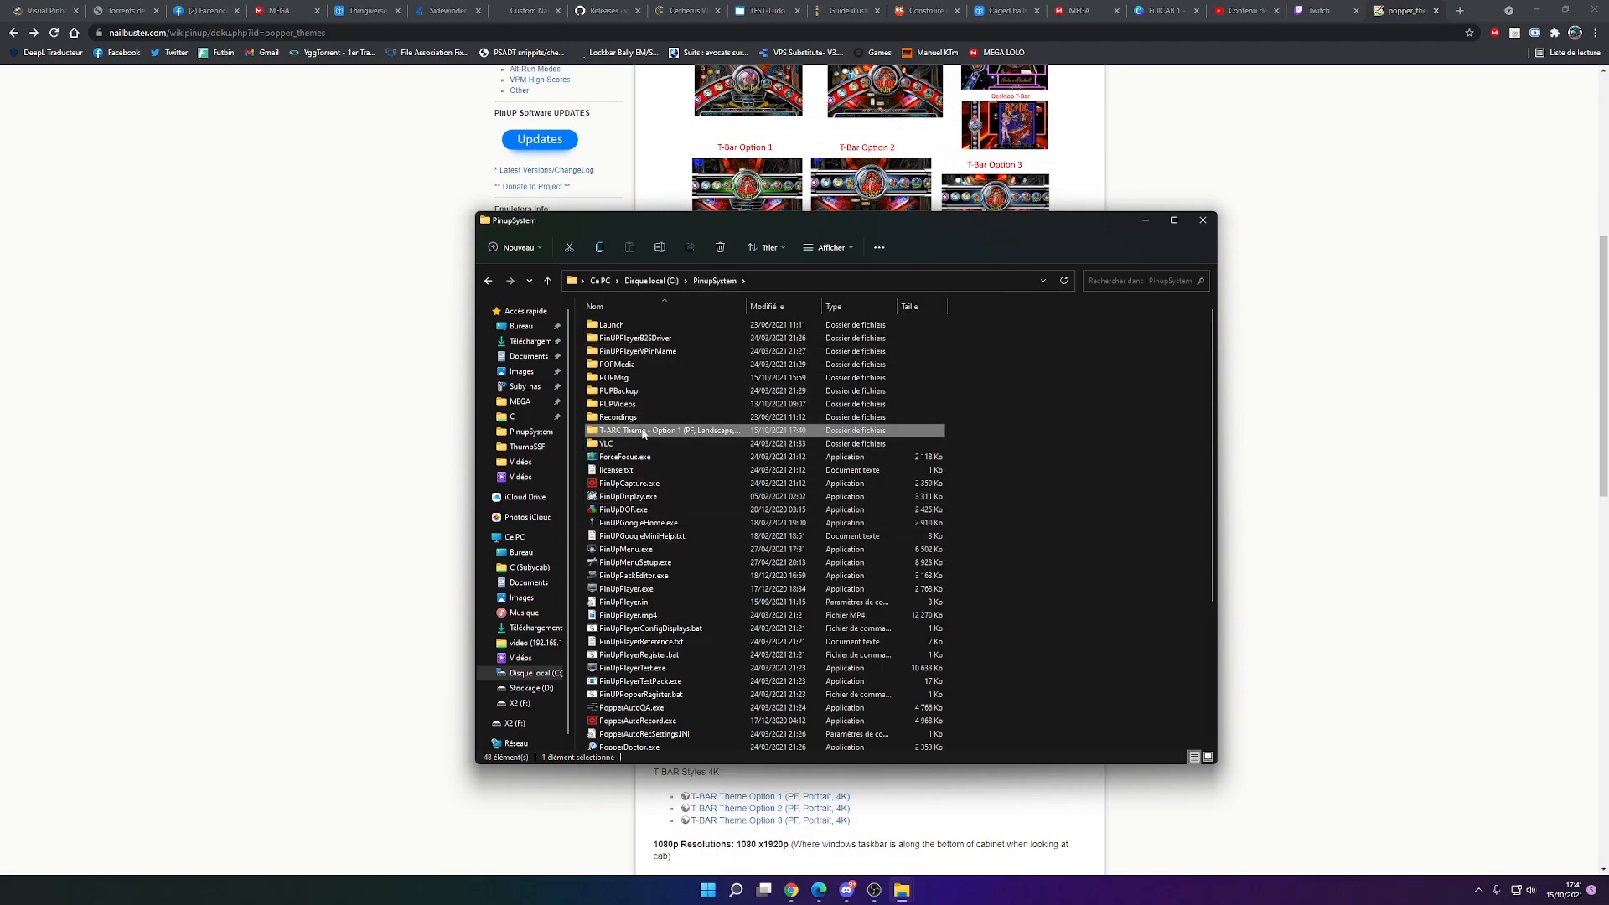
double_click(647, 563)
left_click(215, 202)
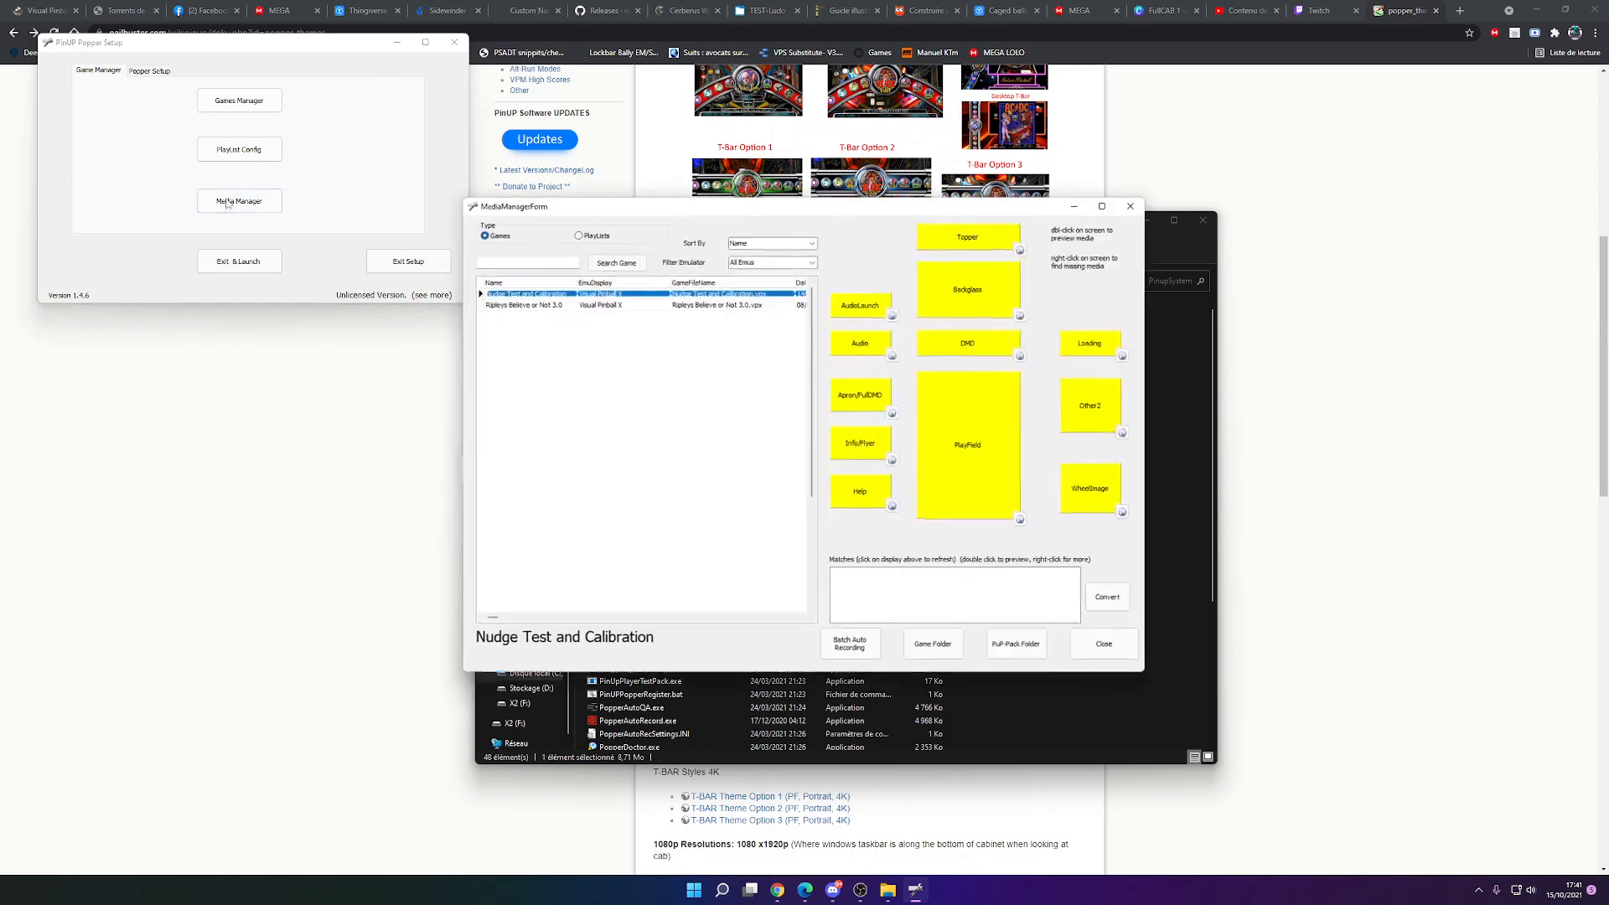
left_click_drag(682, 201, 273, 203)
left_click(165, 234)
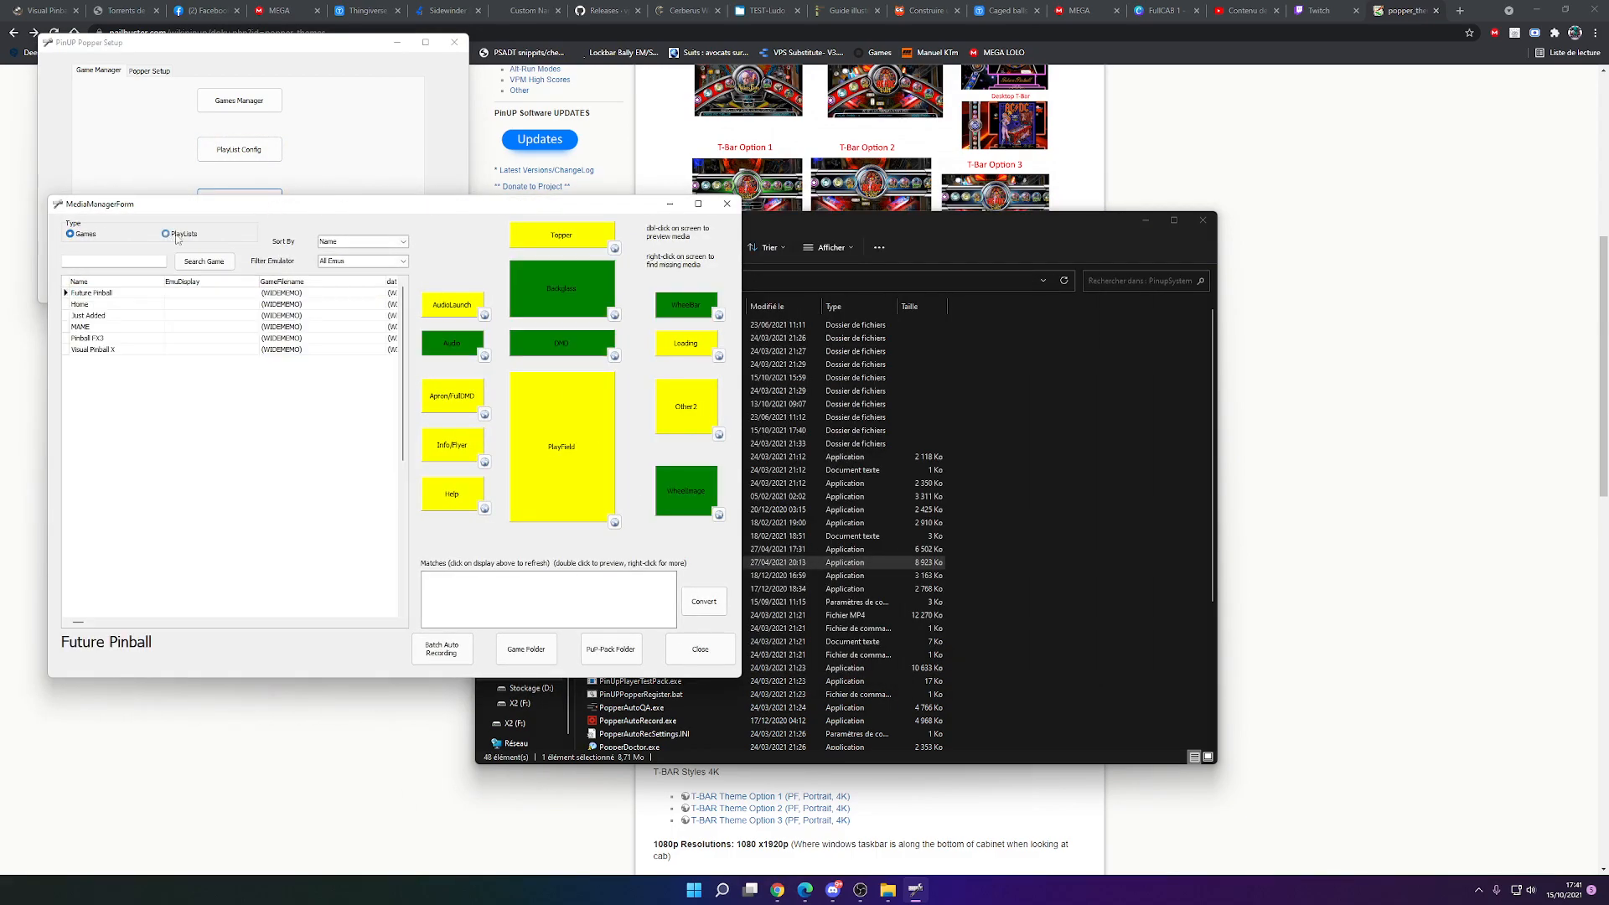
Place the folder window beside the Media Manager and open the T-ARC theme's WheelBar No Text folder
left_click_drag(989, 232, 1278, 232)
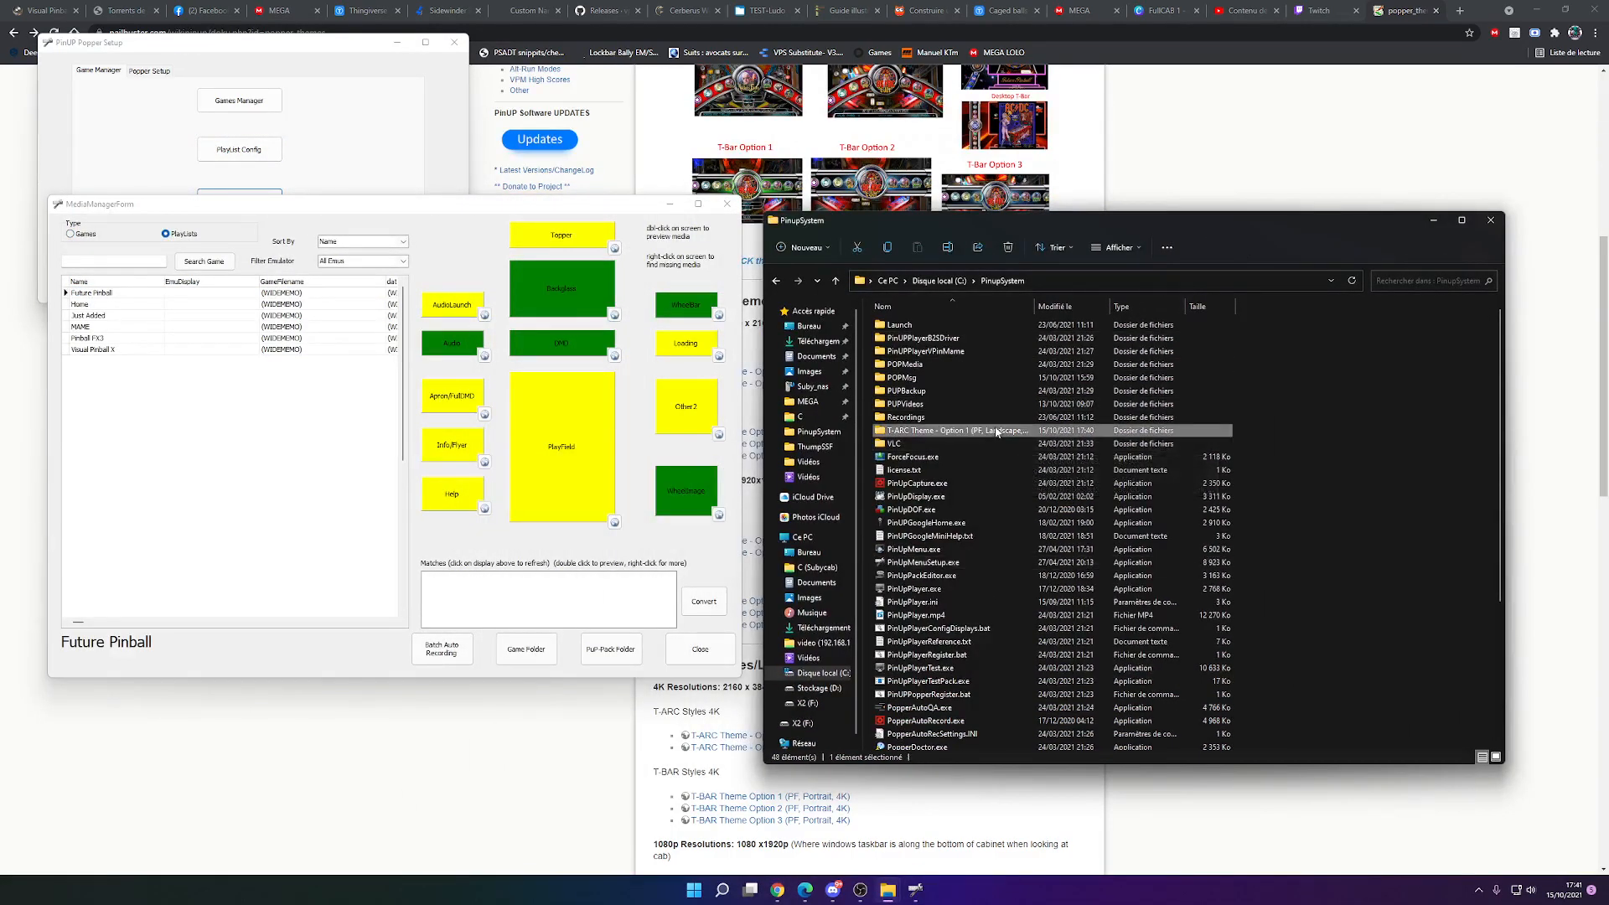
double_click(950, 419)
double_click(939, 404)
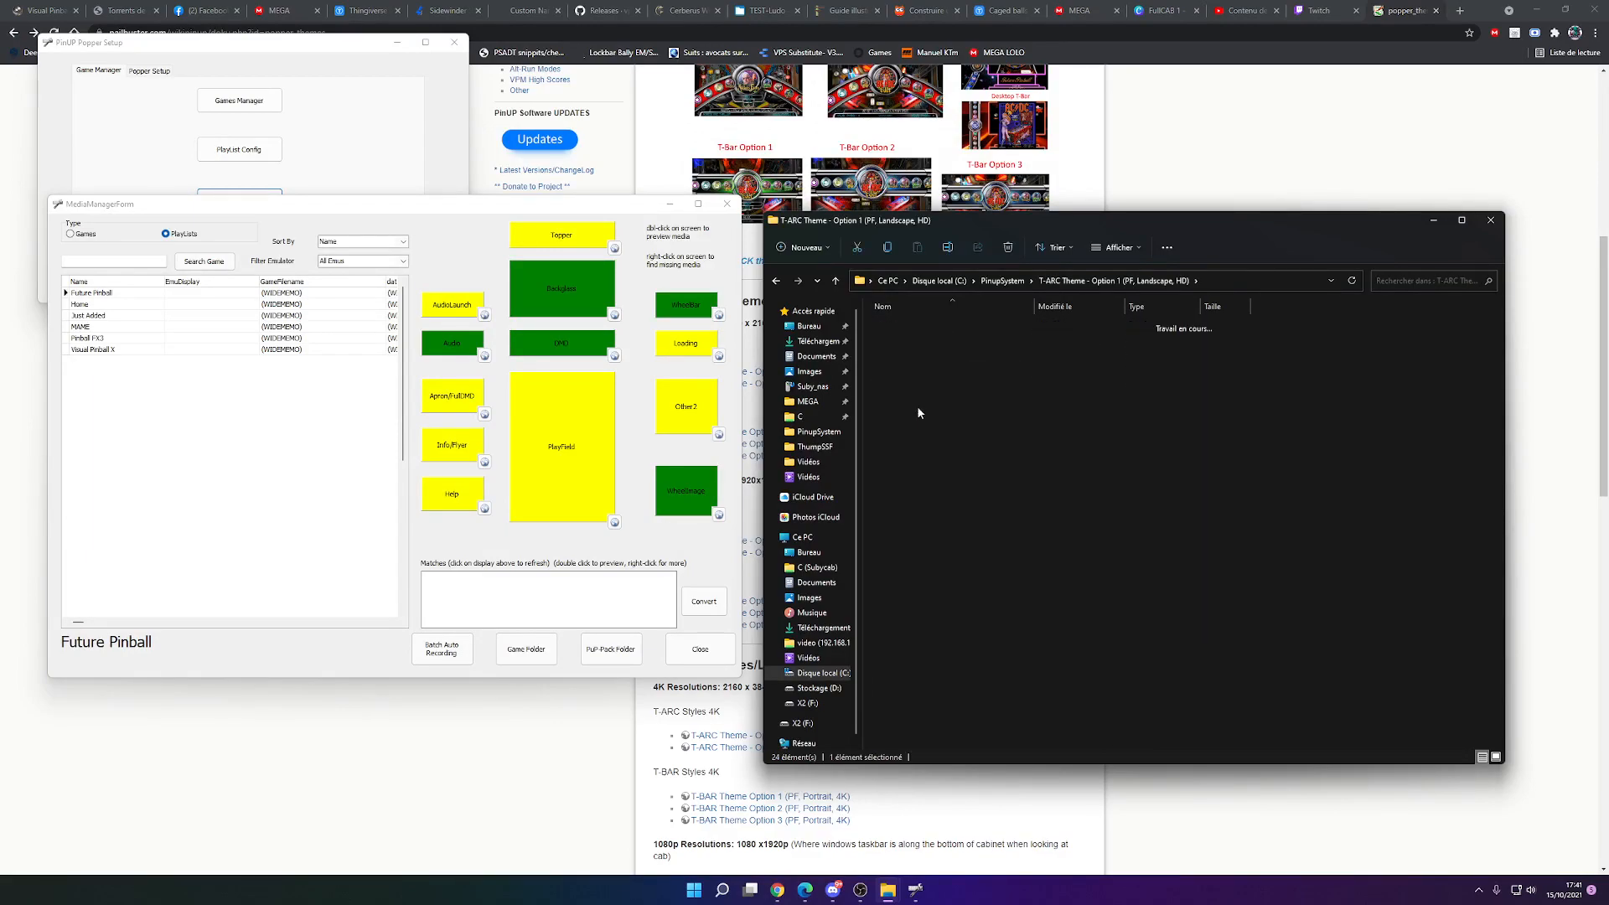
double_click(937, 339)
Assign Blue.png as WheelBar media to the Future Pinball, Visual Pinball X and Pinball FX3 playlists
left_click(960, 367)
left_click(676, 312)
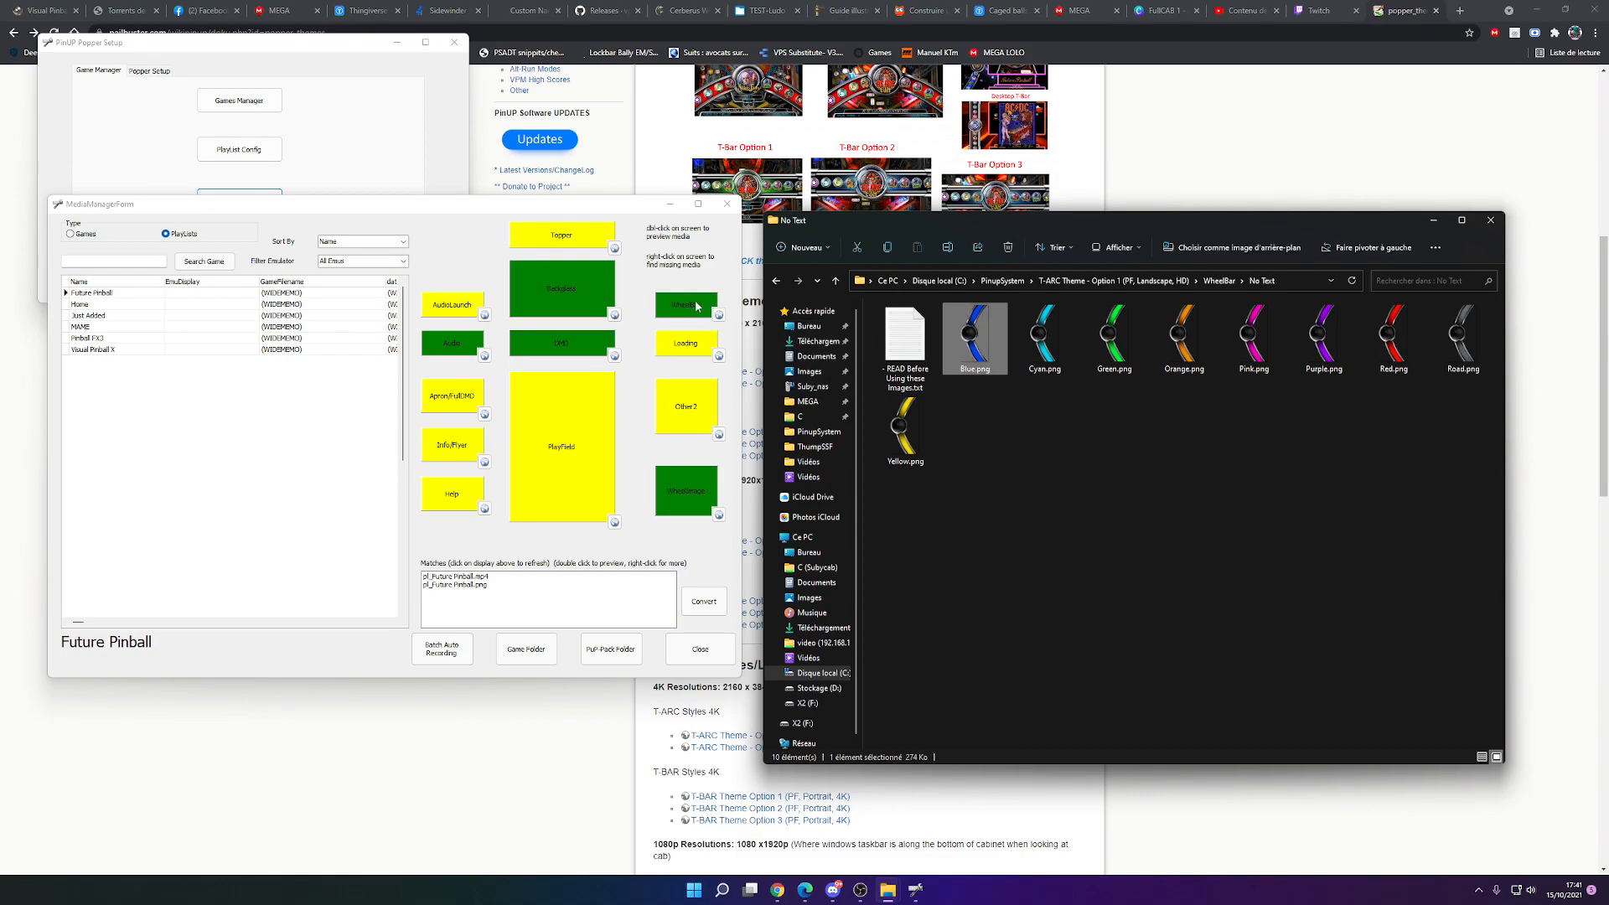
left_click(92, 349)
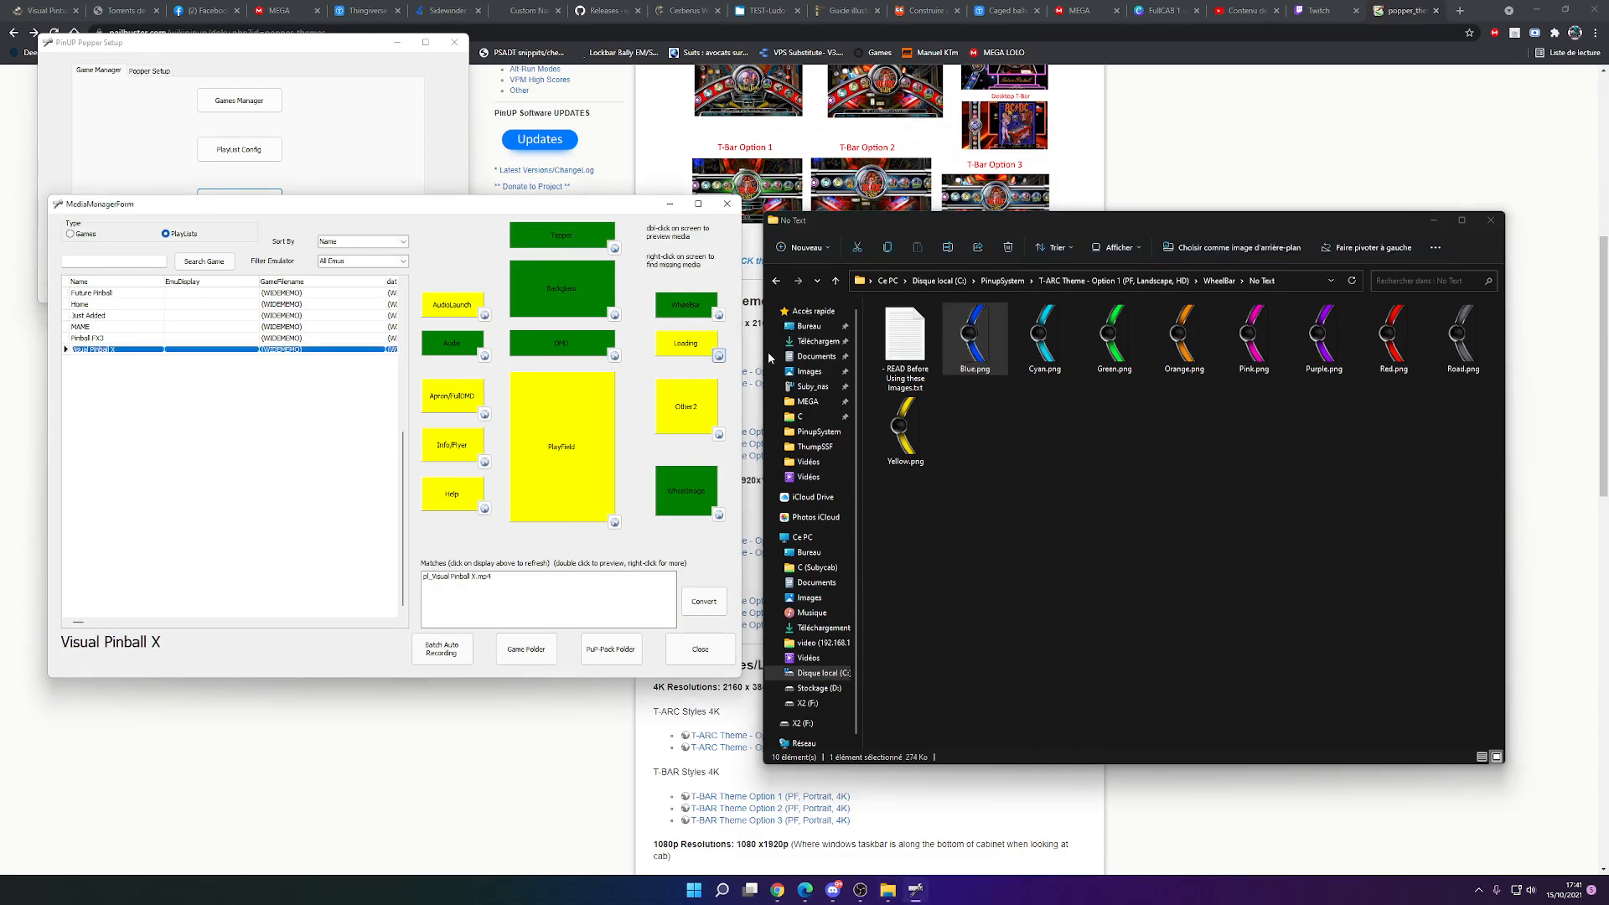
left_click(702, 309)
left_click(94, 338)
left_click_drag(975, 356, 700, 319)
Assign a No Text wheel bar image to the MAME playlist and Purple.png to the Just Added playlist
left_click(84, 327)
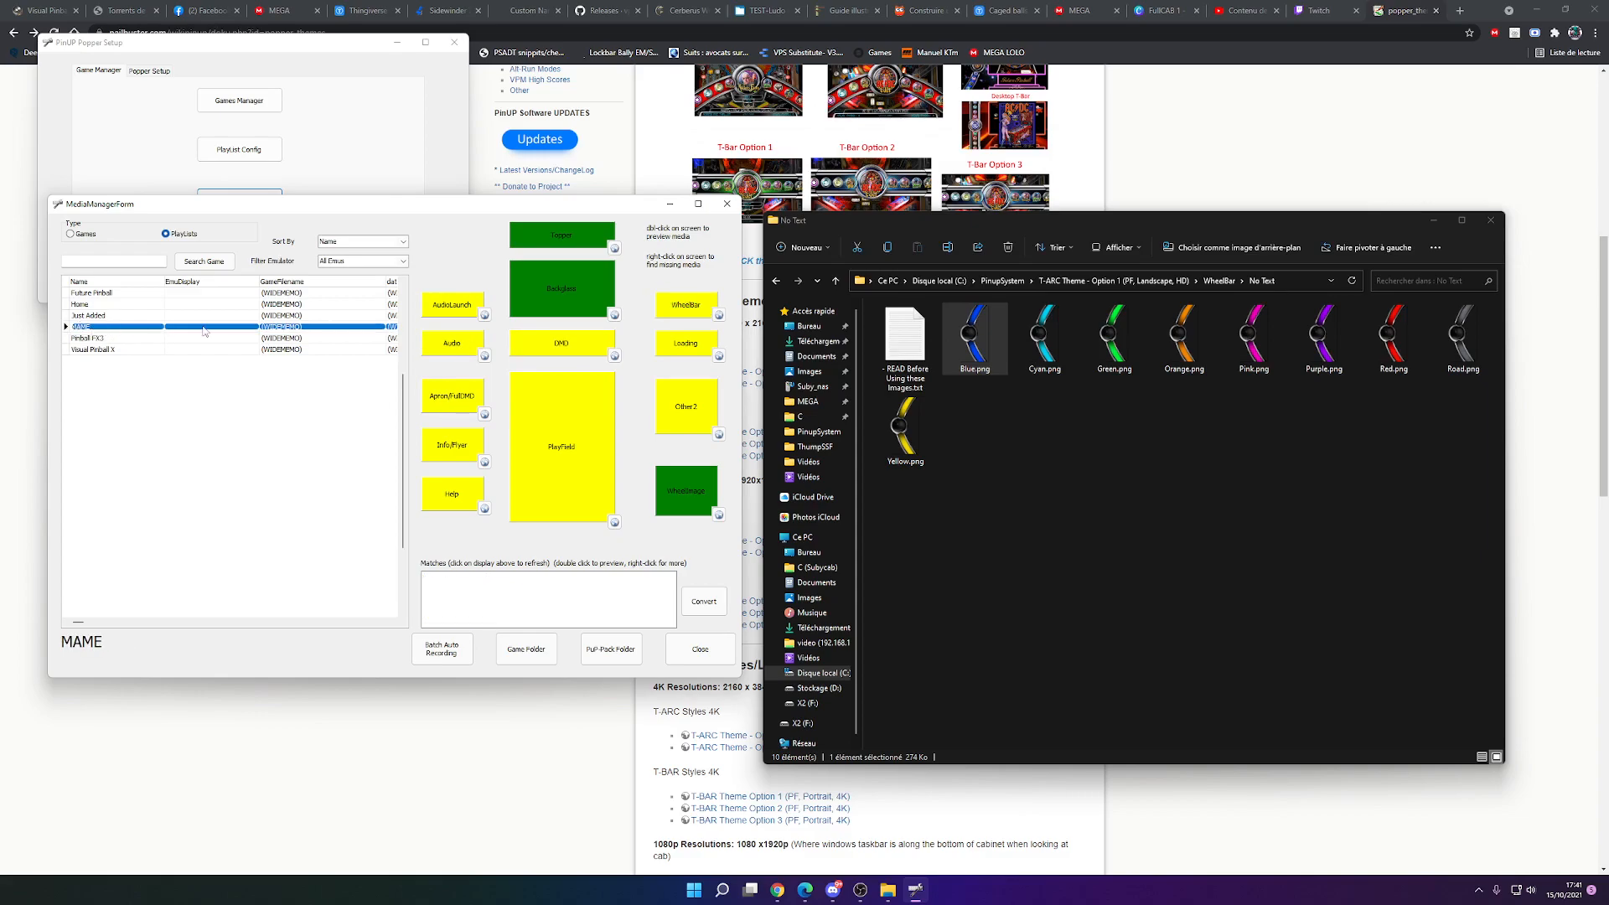
left_click_drag(1283, 338, 686, 310)
left_click(117, 316)
left_click_drag(1323, 336, 685, 325)
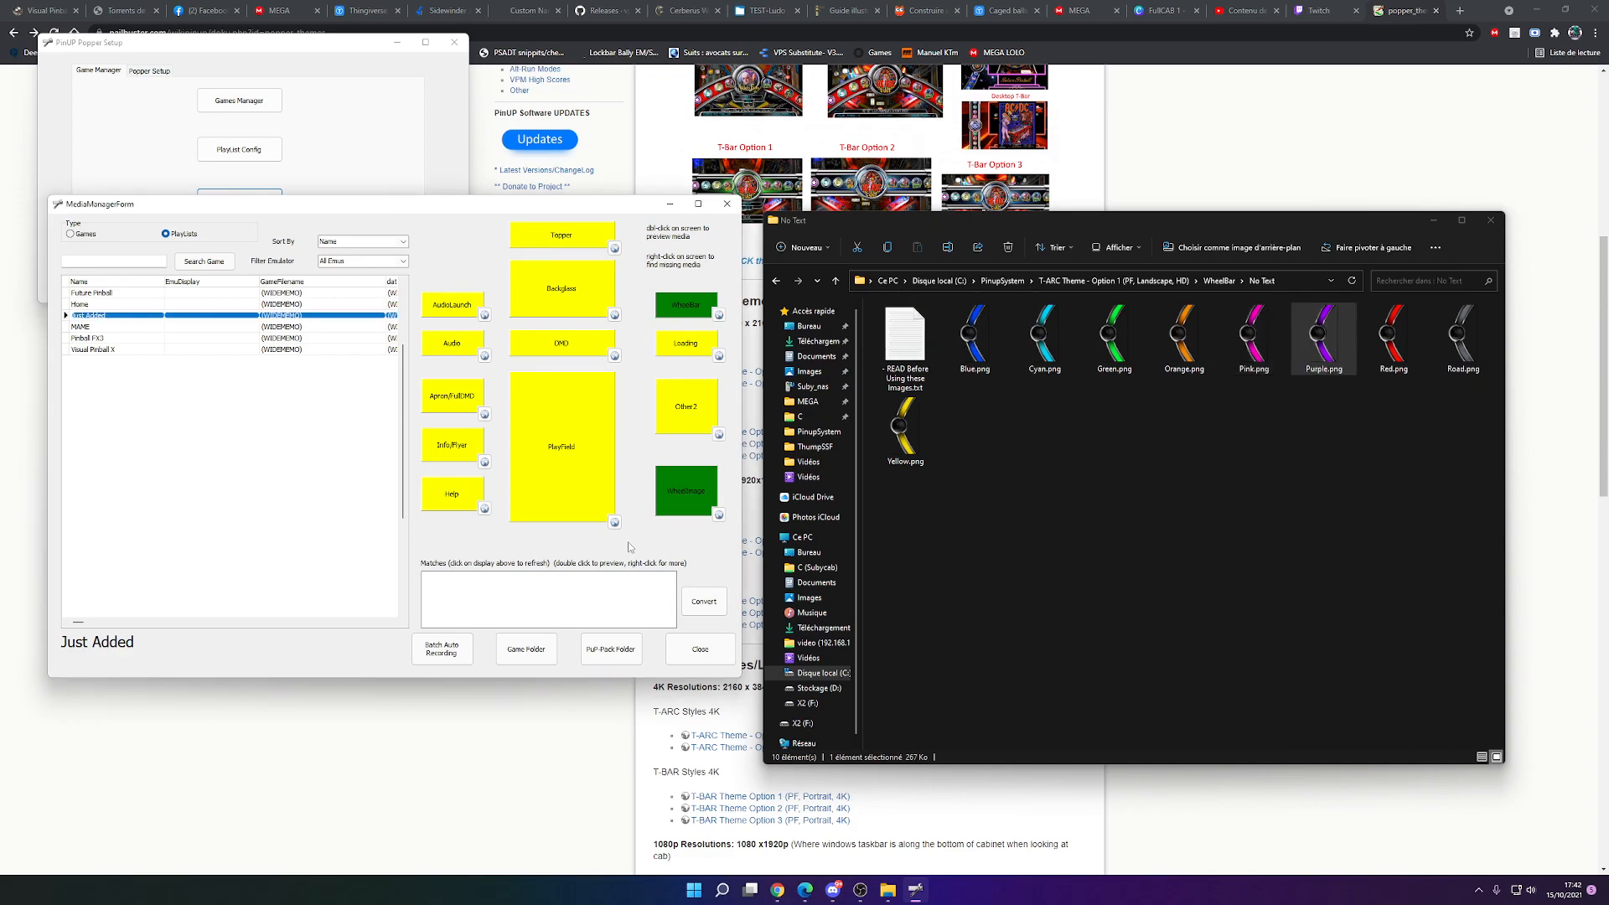
From the theme's Loading folder, assign Blue.mp4 as Loading media for Visual Pinball X and cyan.mp4 for Pinball FX3
left_click(109, 350)
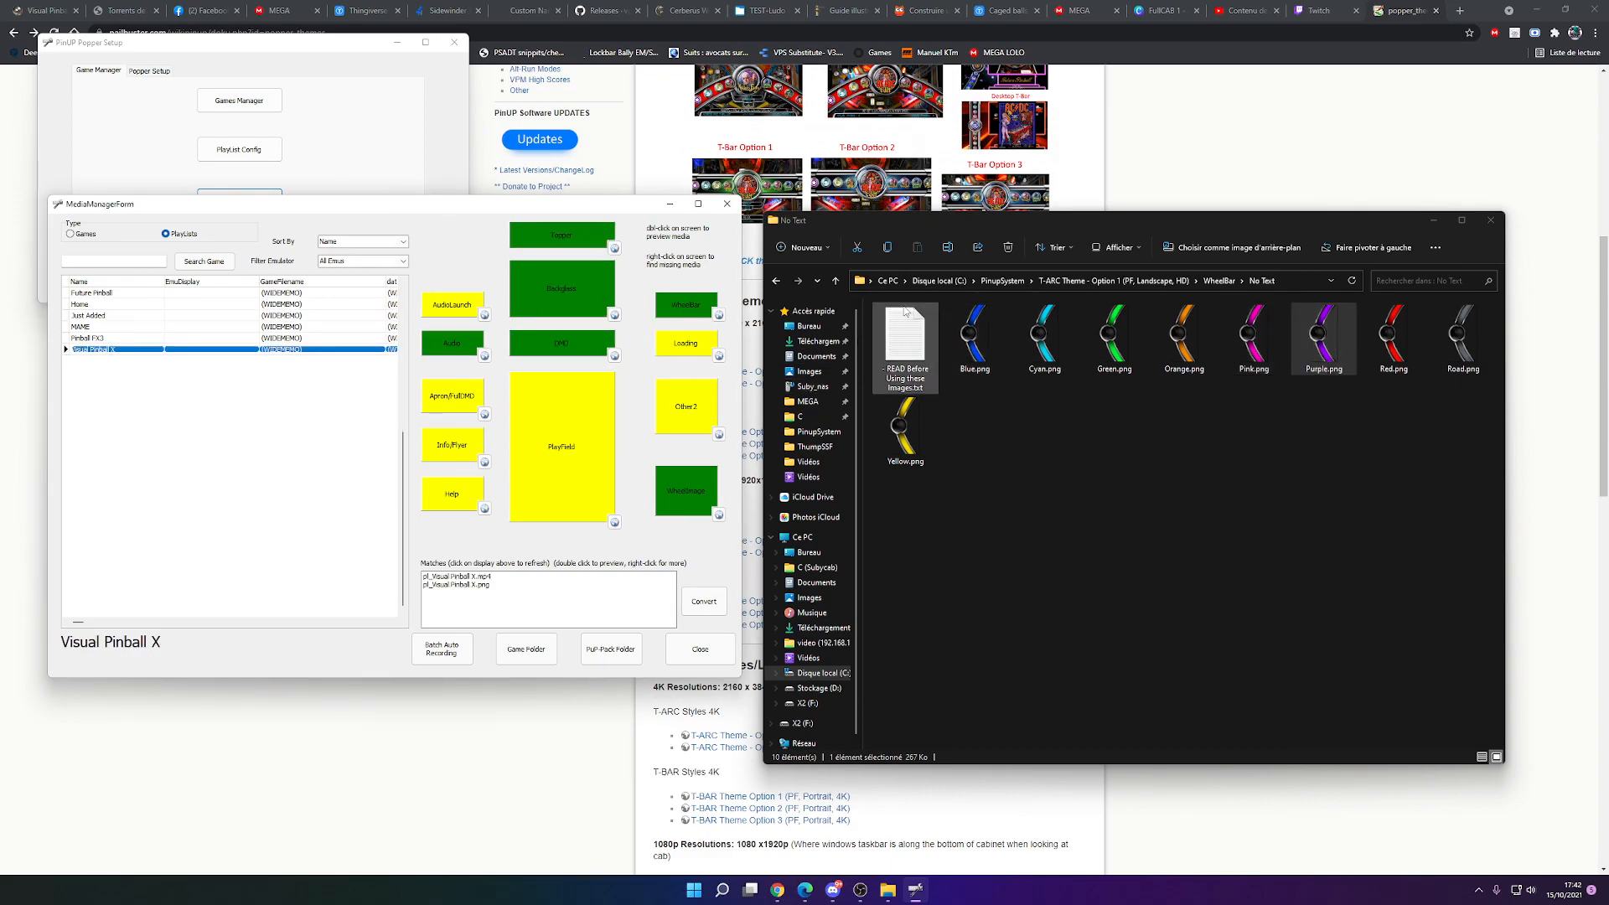
left_click(1075, 283)
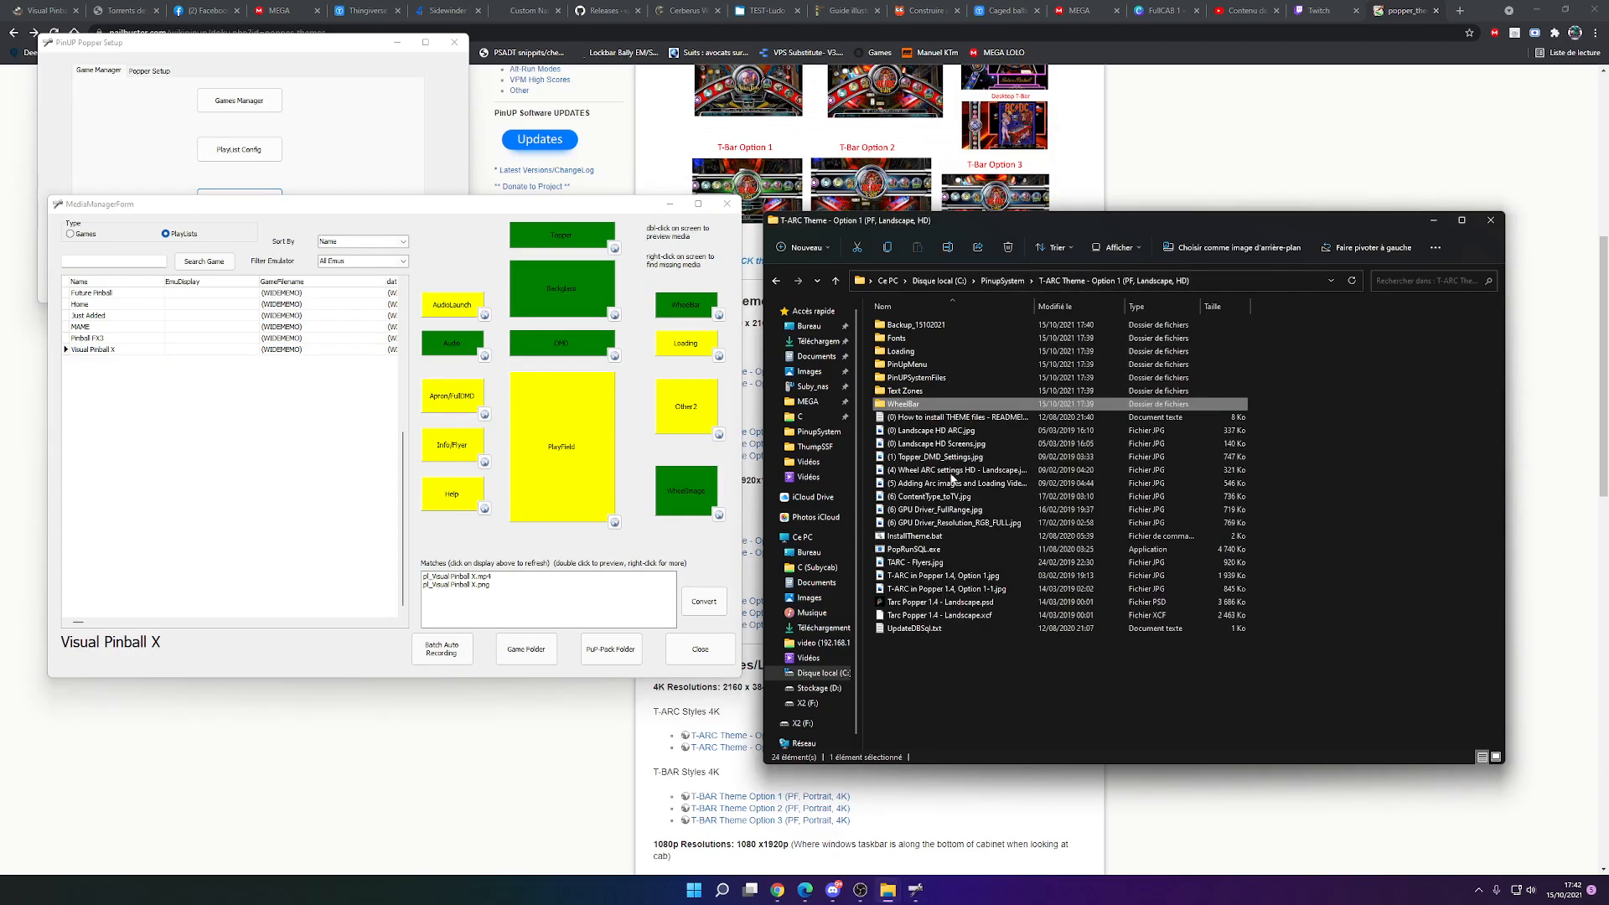
double_click(905, 365)
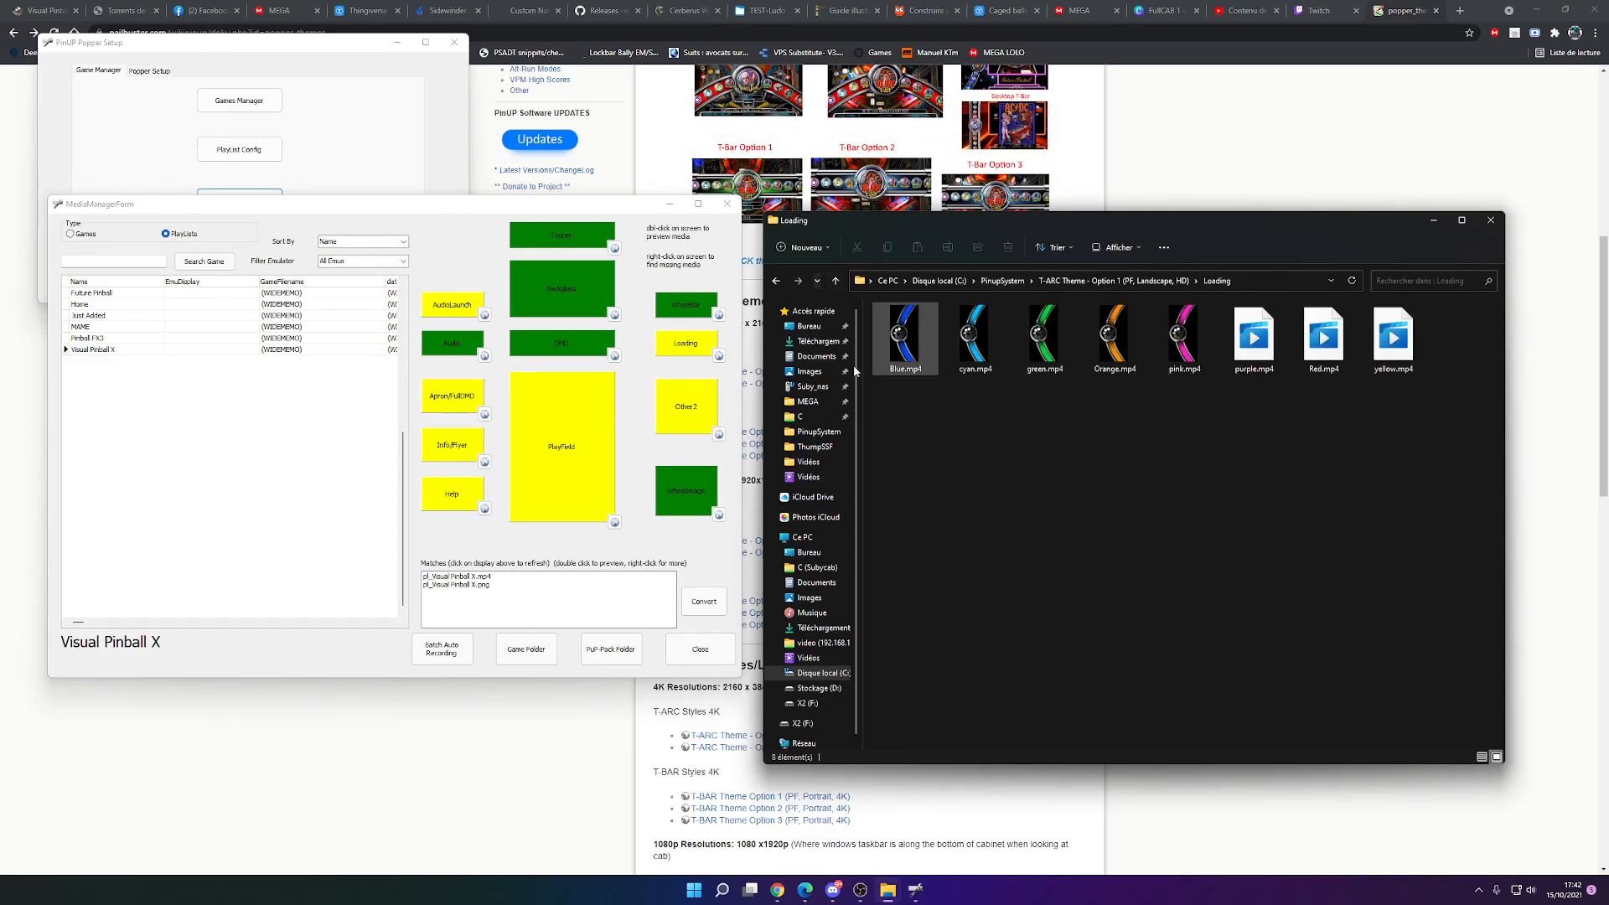
left_click(106, 353)
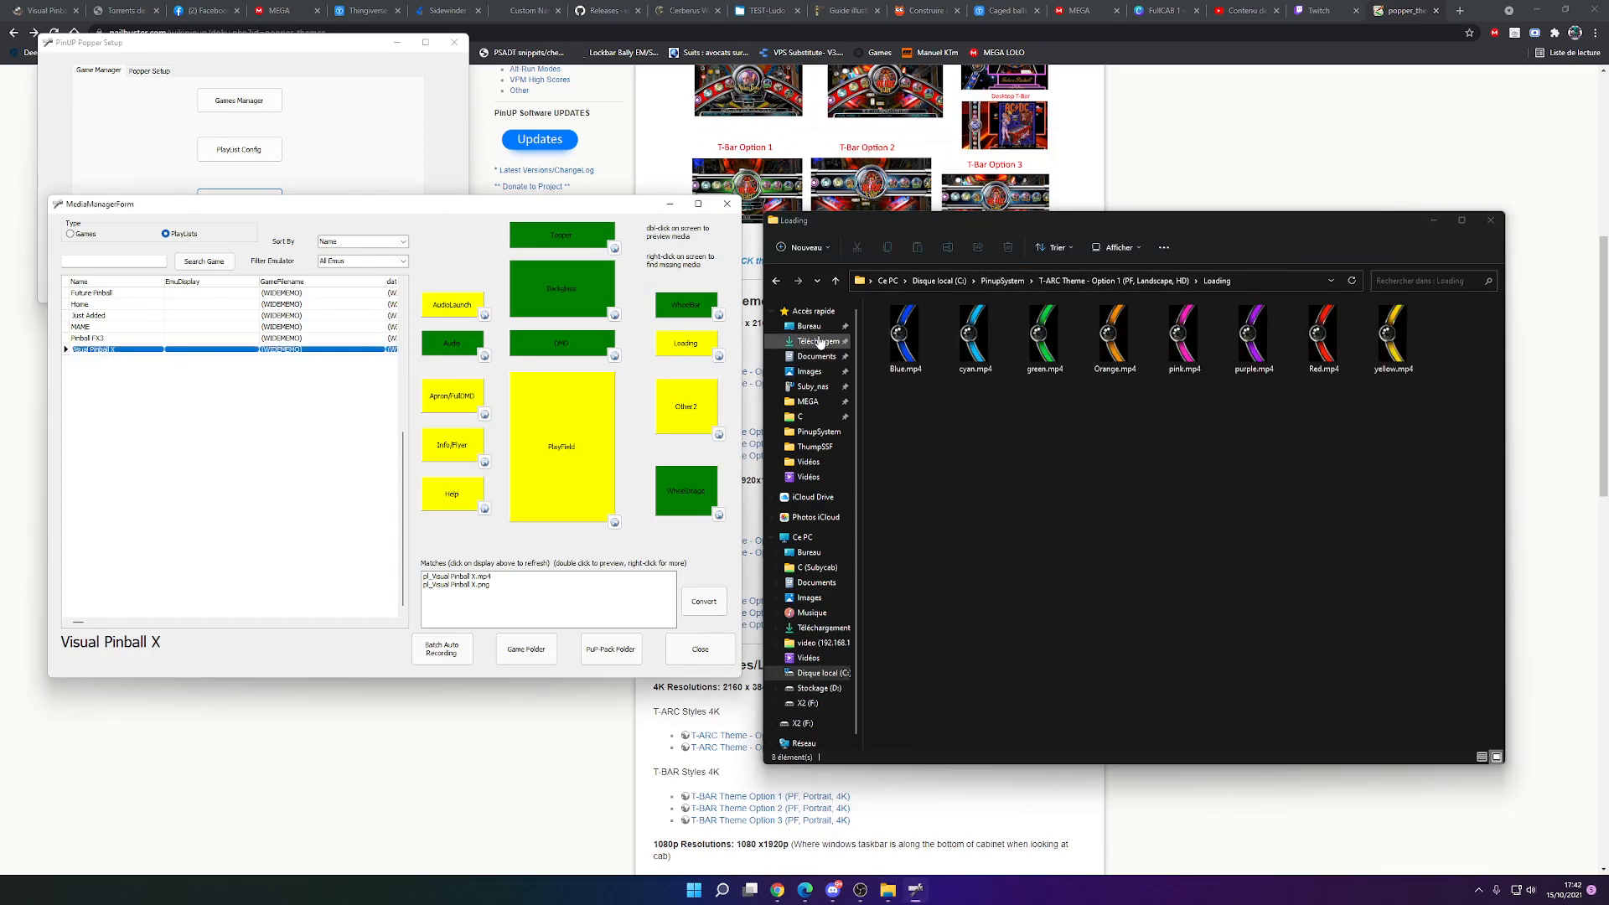
left_click_drag(905, 335, 693, 333)
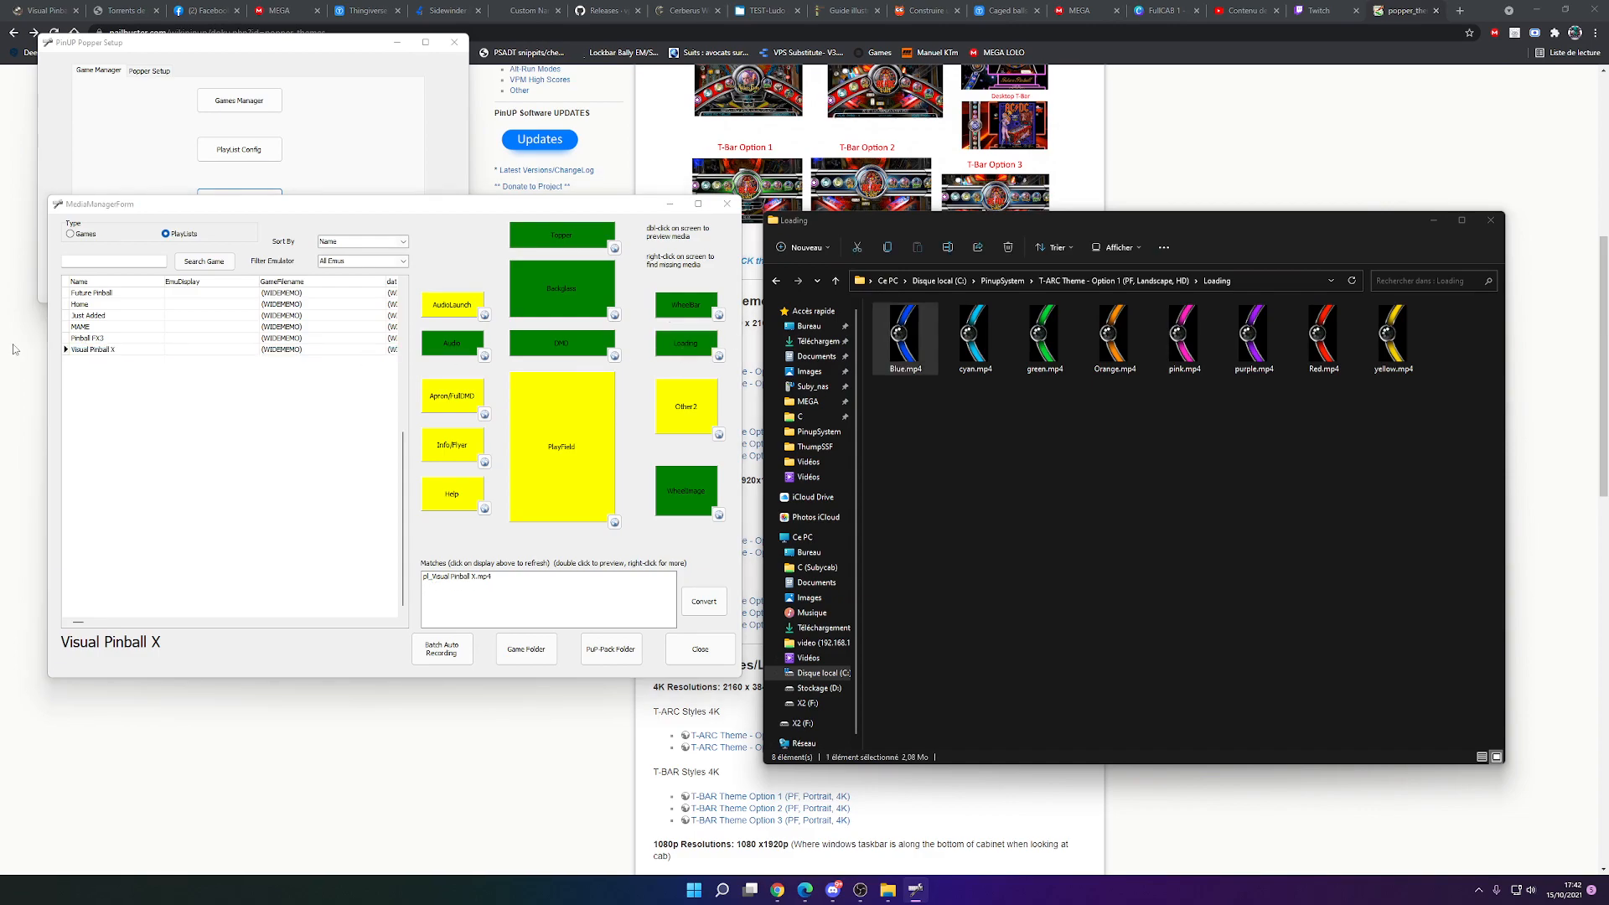
left_click(83, 339)
left_click_drag(974, 339, 680, 358)
Assign Orange.mp4 as Loading media for the Just Added playlist and purple.mp4 for the Home playlist
left_click(101, 327)
left_click(101, 316)
left_click_drag(1112, 336, 699, 351)
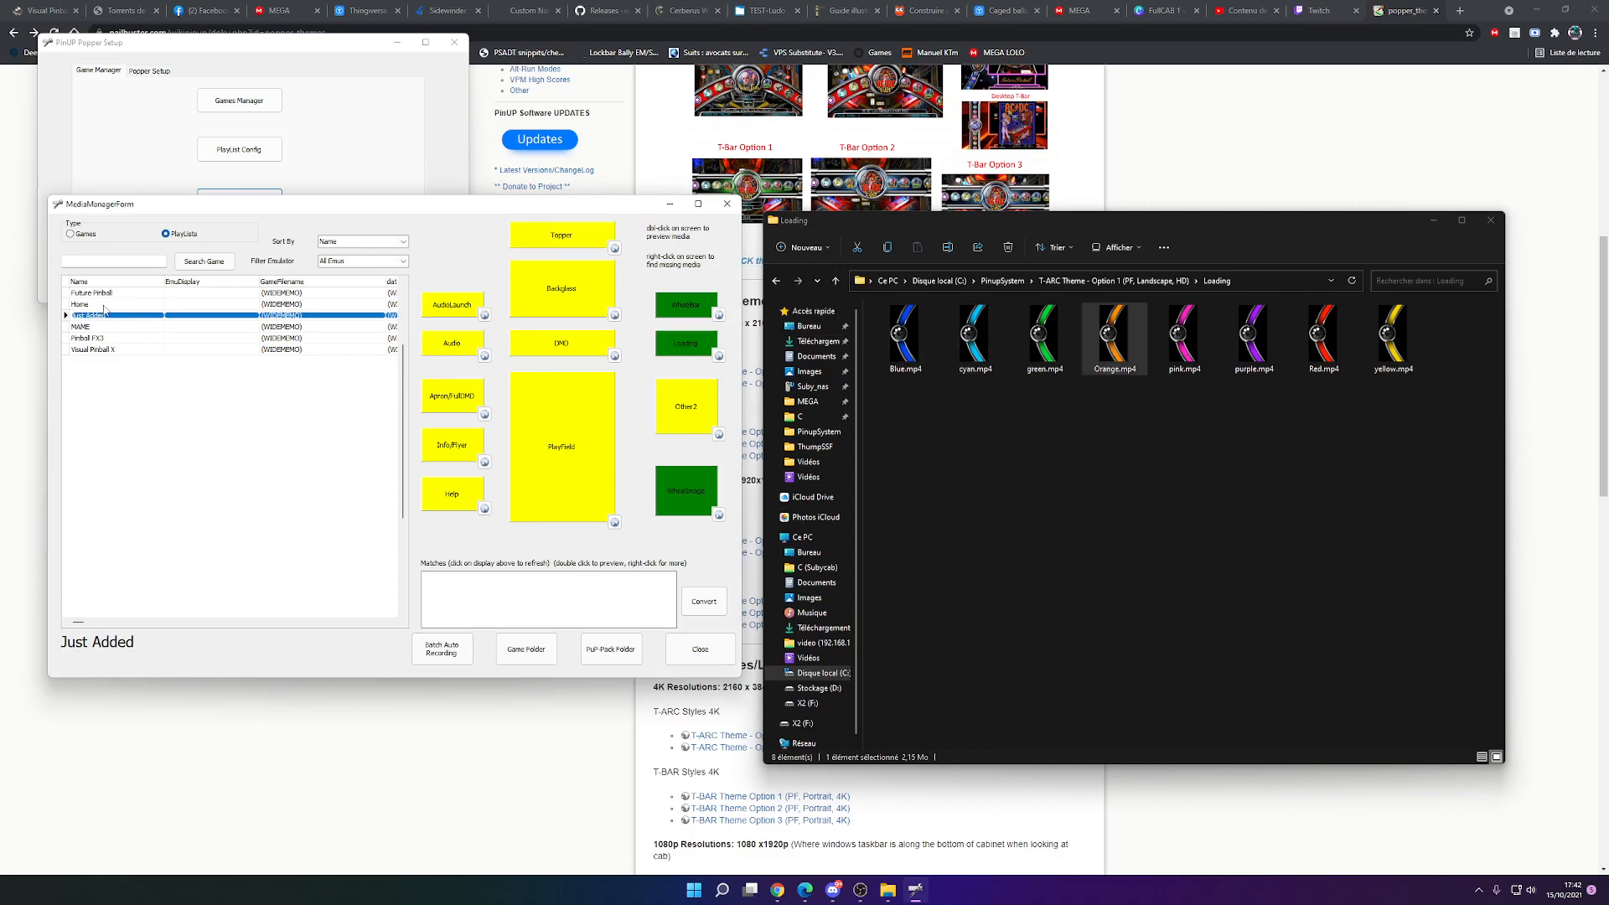
left_click(101, 304)
left_click_drag(1253, 336, 692, 351)
left_click(764, 486)
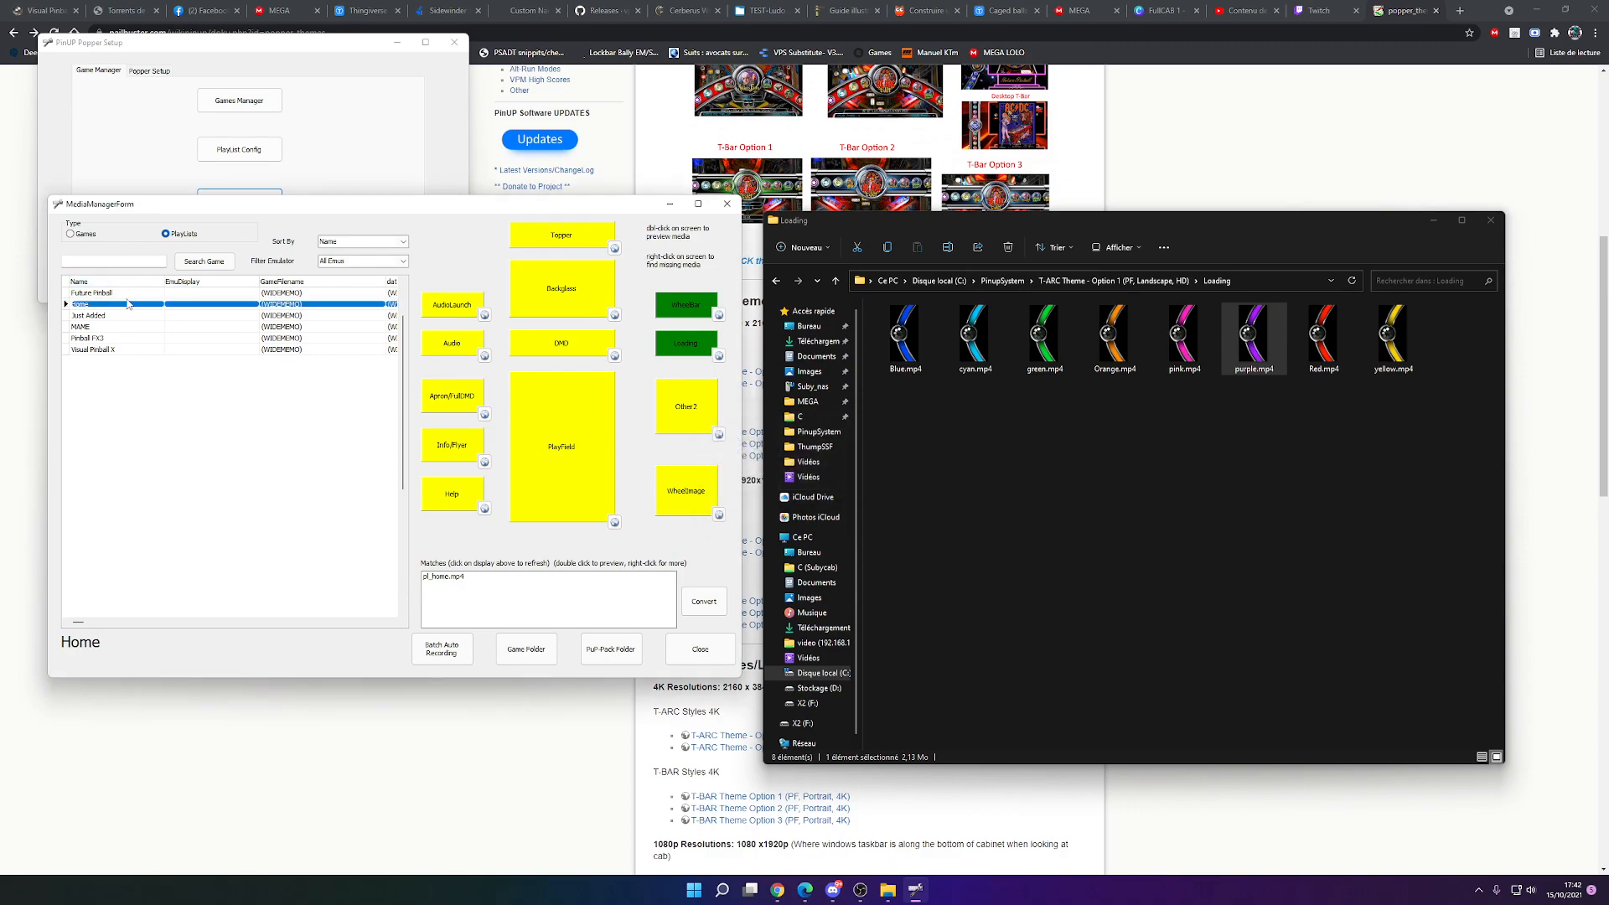
Overwrite the Future Pinball playlist's WheelBar media with Red.mp4, and close the Loading folder and the Media Manager
left_click(128, 294)
left_click_drag(1324, 335, 681, 307)
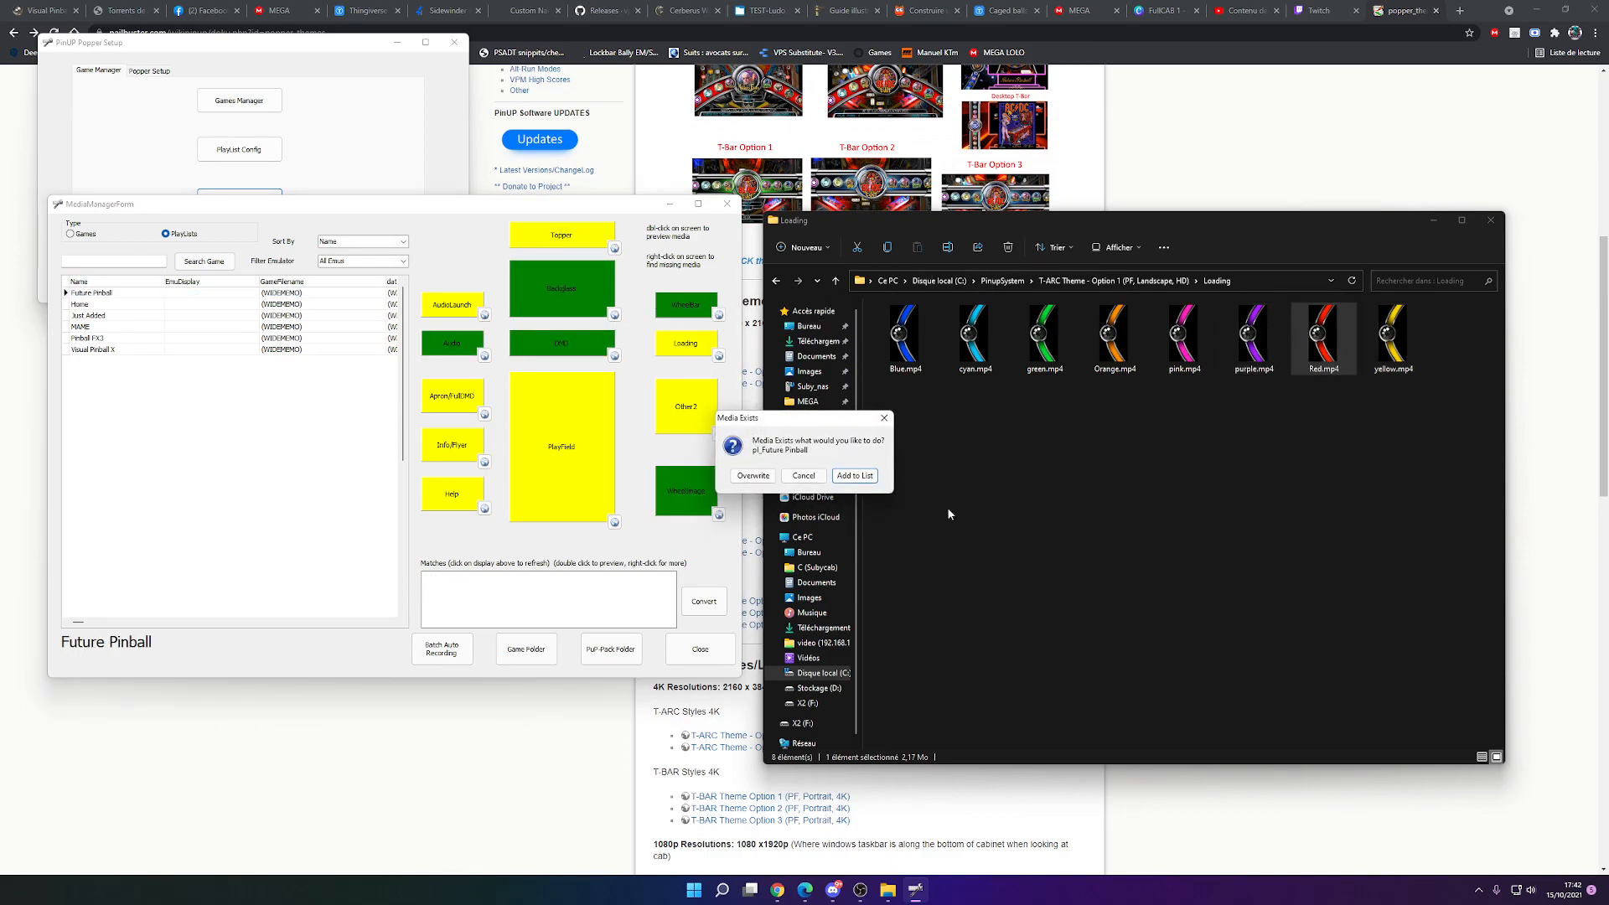
left_click(761, 480)
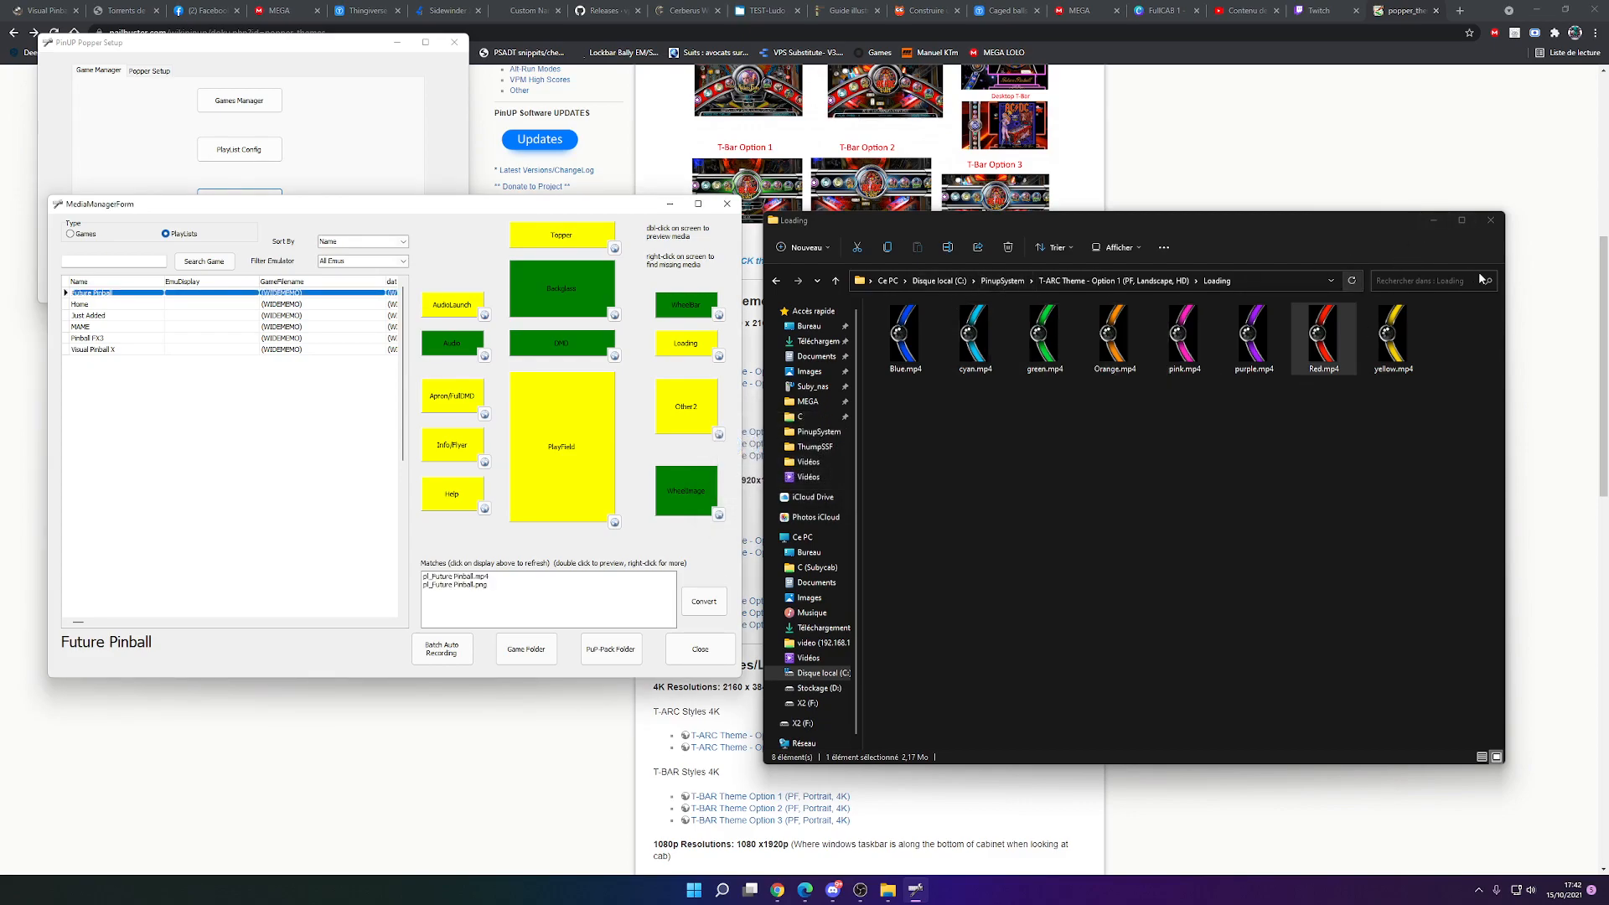
left_click(1491, 220)
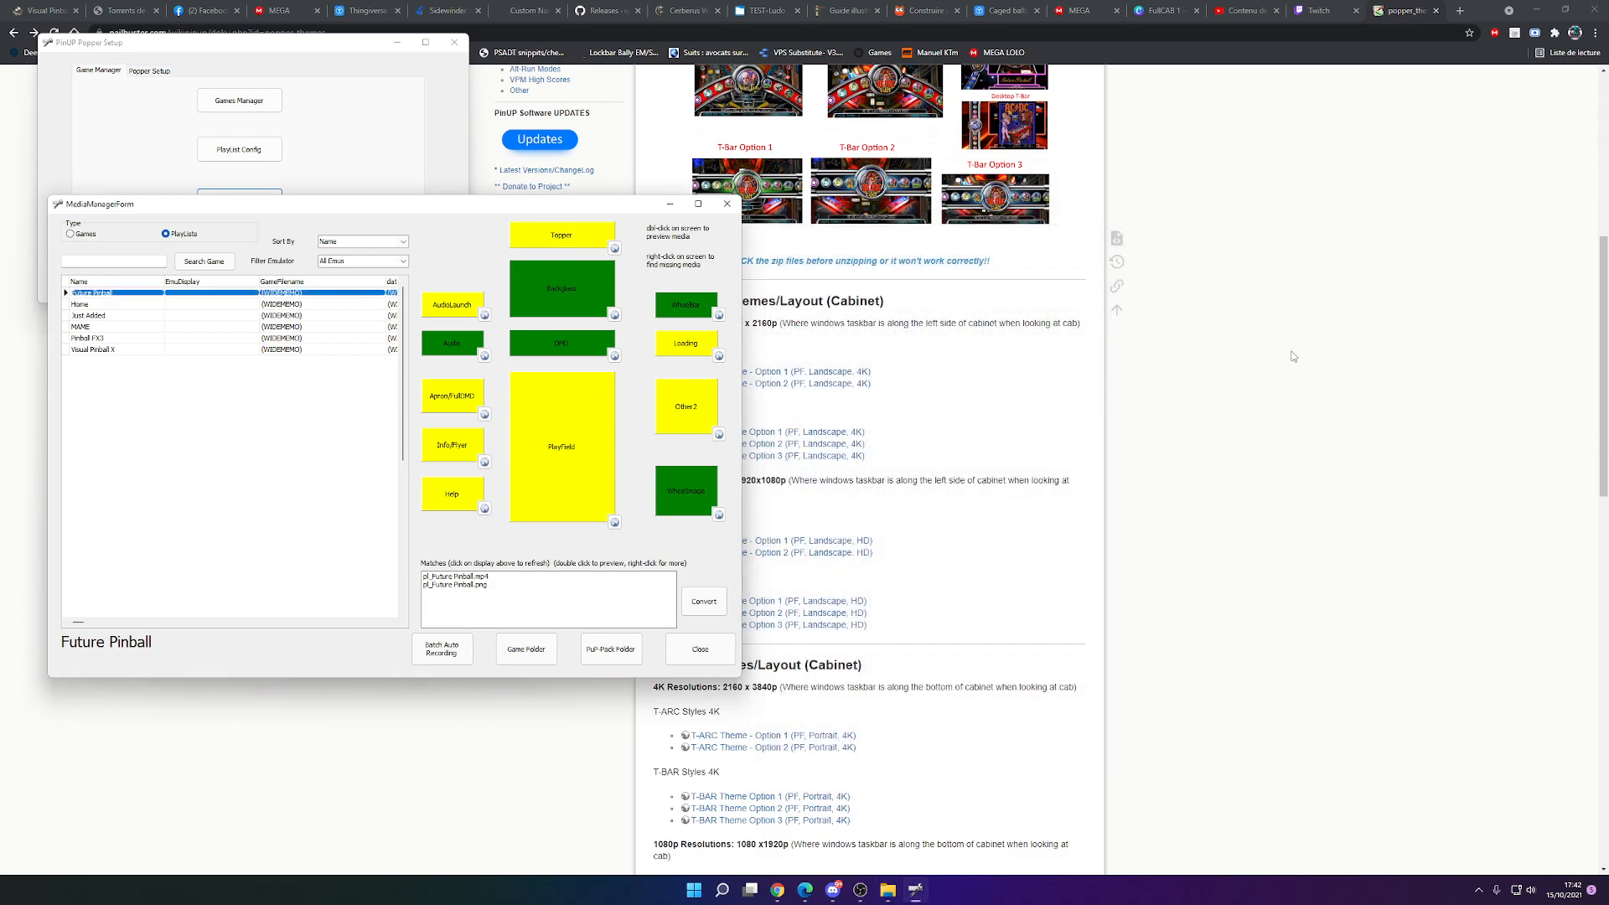
left_click(701, 649)
In the global Game/Wheel Toolbar settings, set the margin to 55 pixels and the wheel arc to 15
left_click_drag(321, 42, 416, 165)
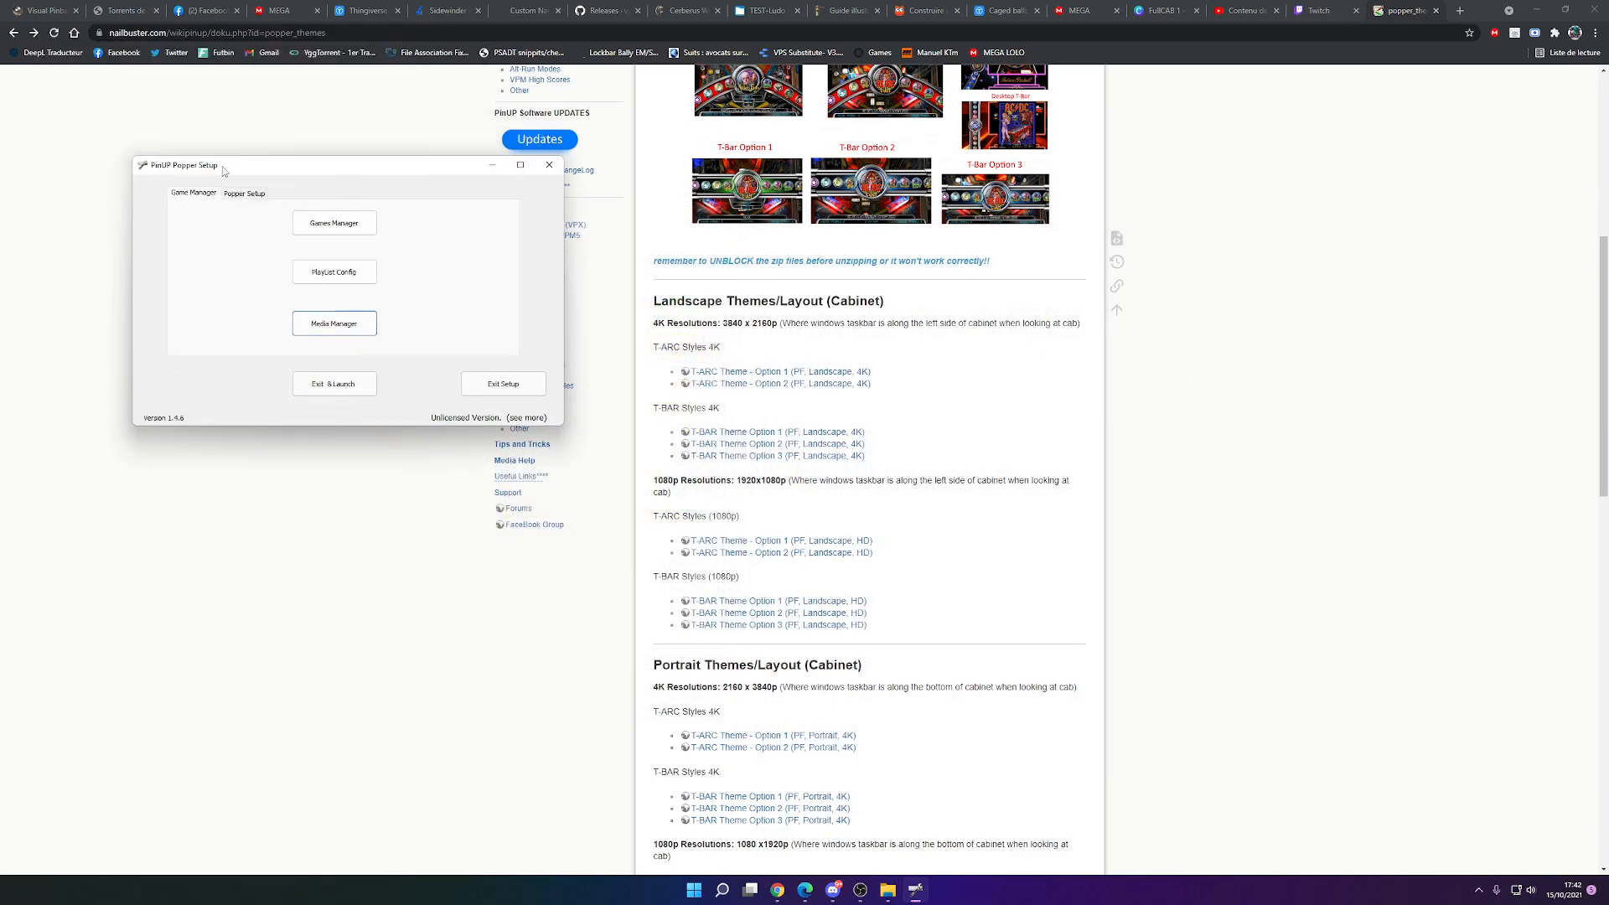
left_click(245, 193)
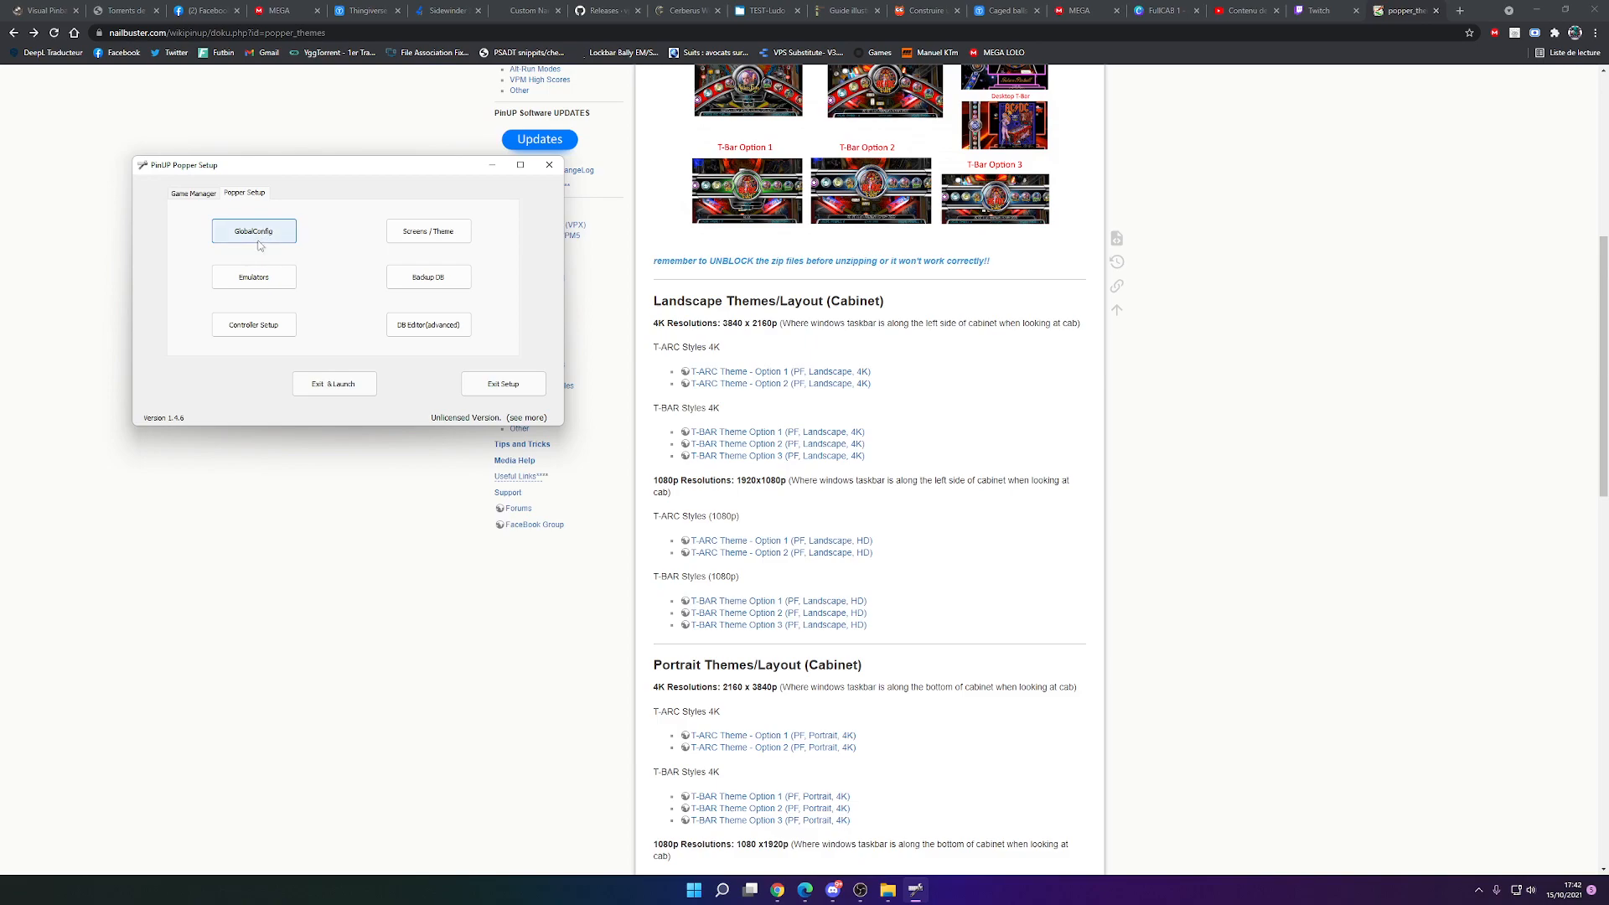
left_click(264, 237)
left_click(199, 121)
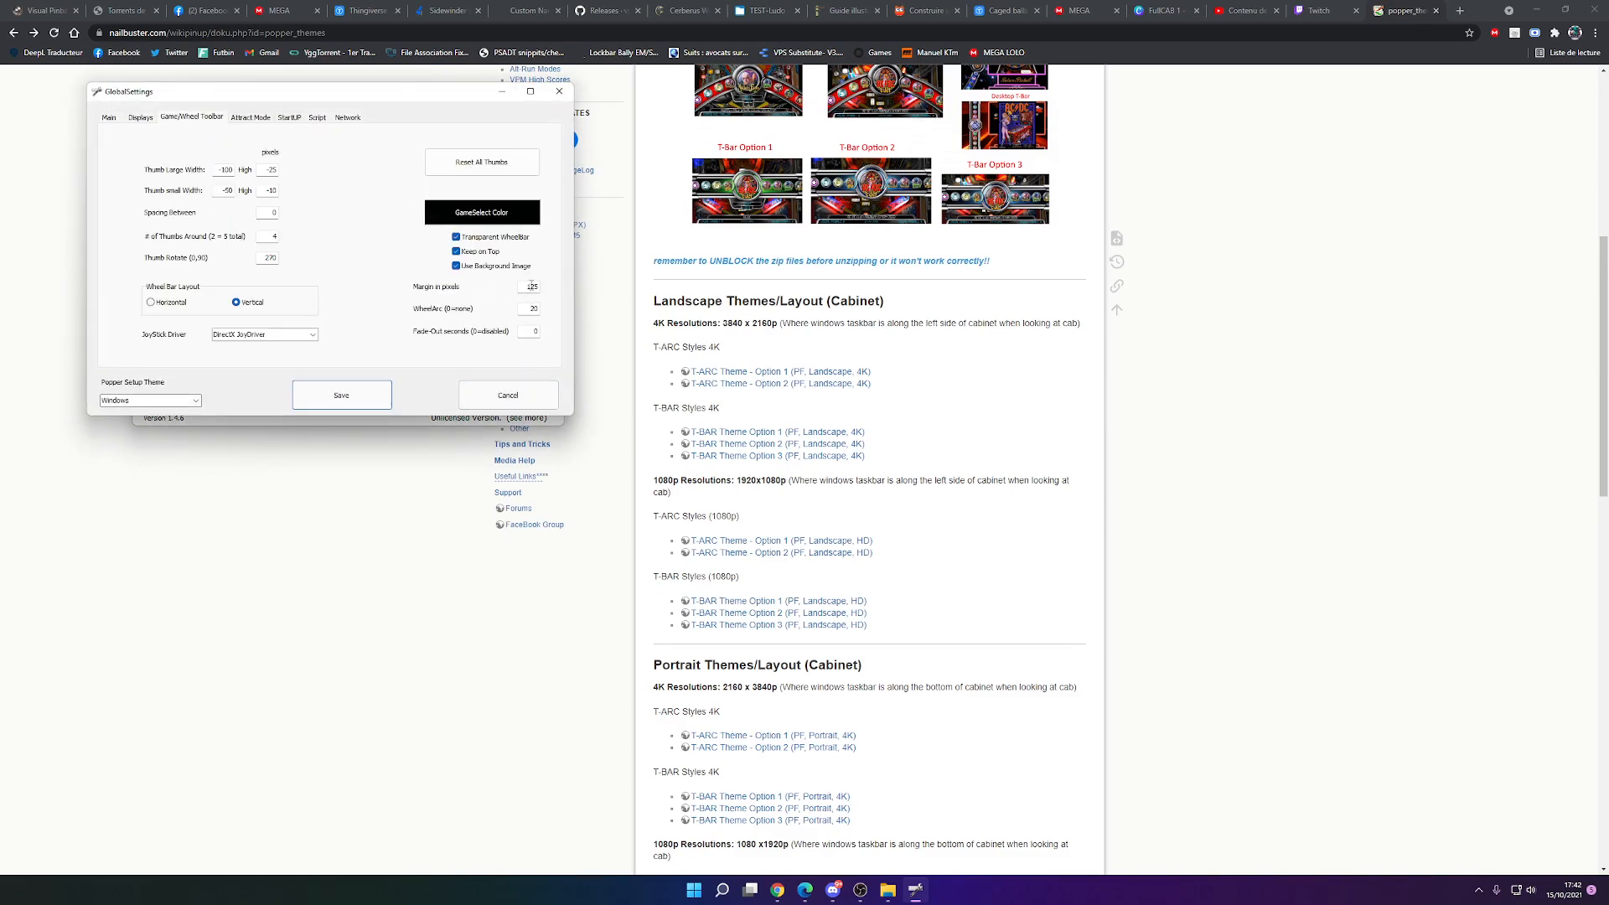
left_click_drag(524, 285, 544, 290)
left_click(534, 309)
left_click(538, 334)
key("Tab")
Reset all game thumbnails and save the global settings
left_click(489, 167)
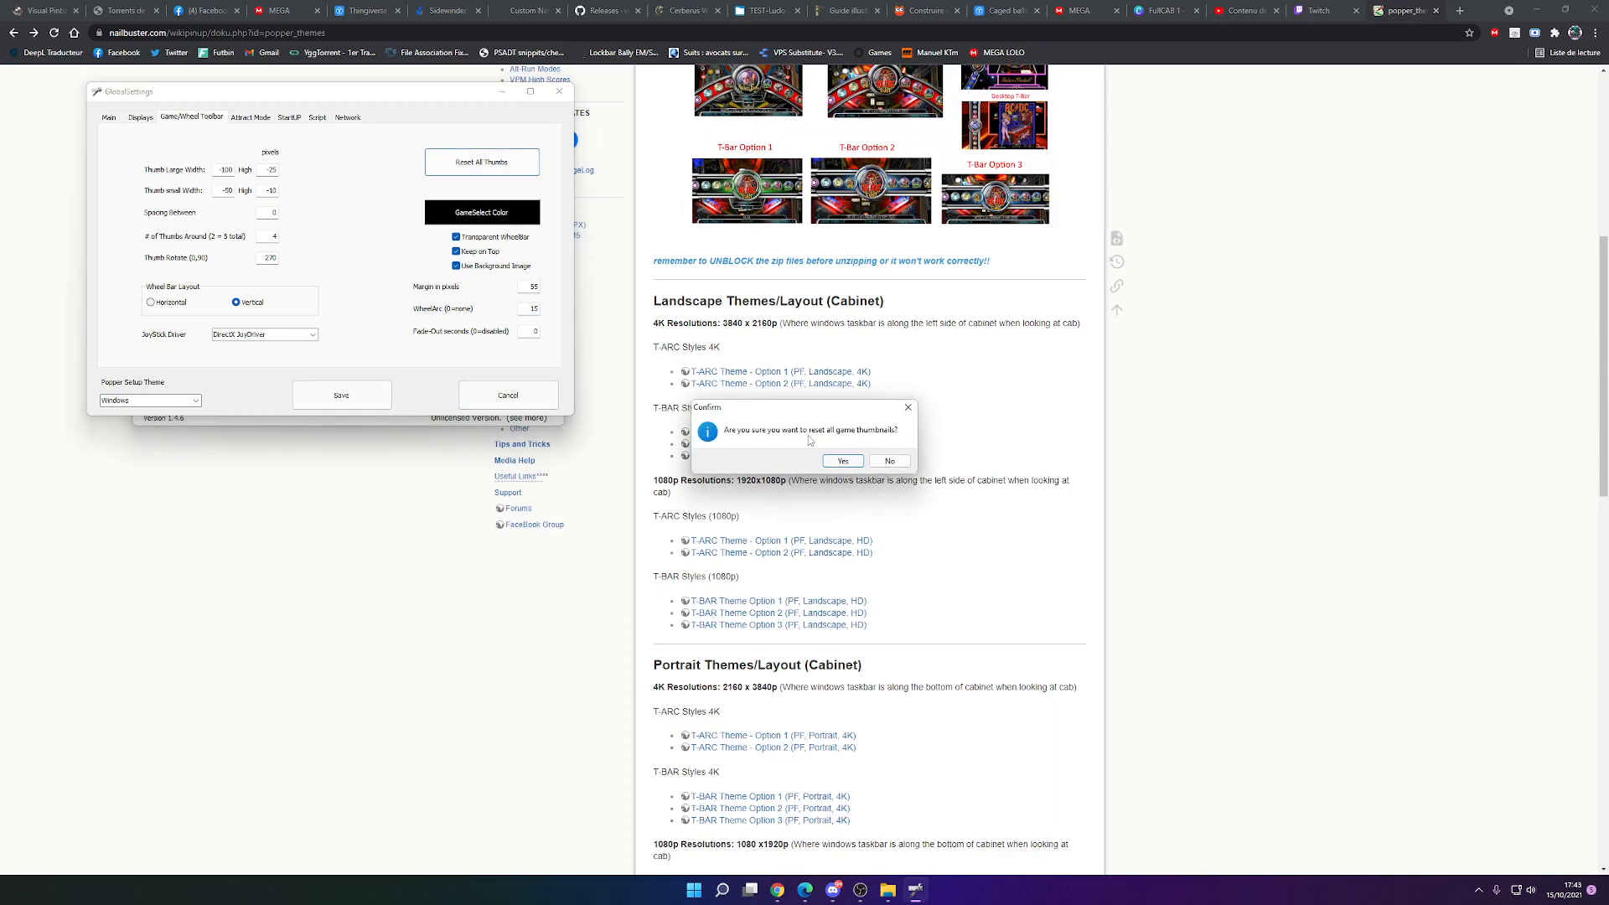
left_click(843, 461)
left_click(898, 459)
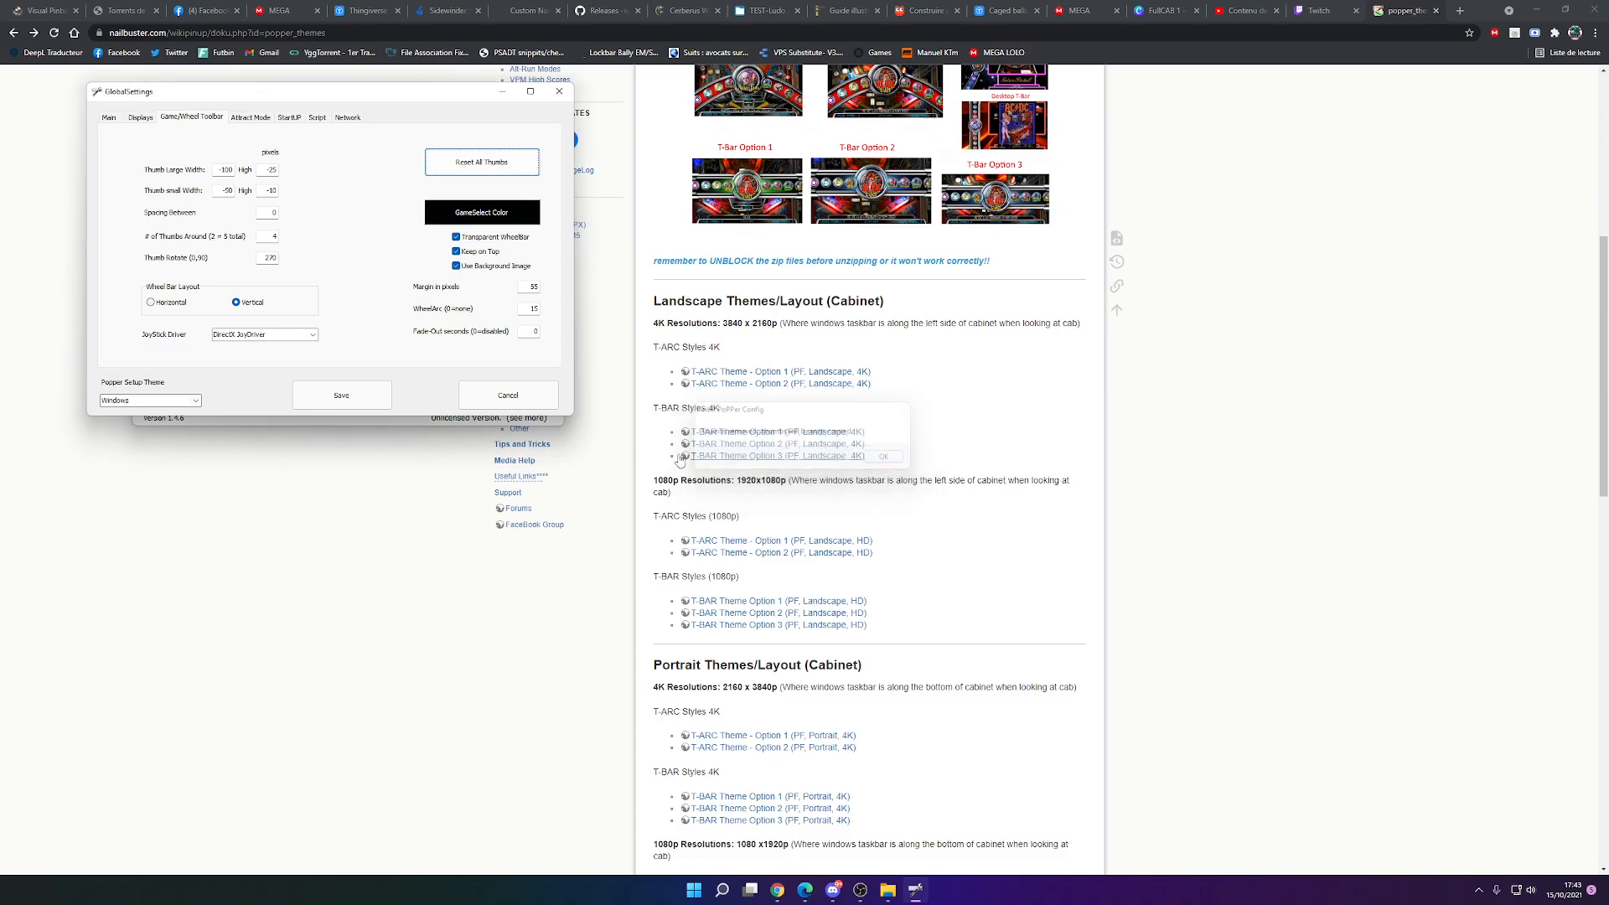
left_click(352, 397)
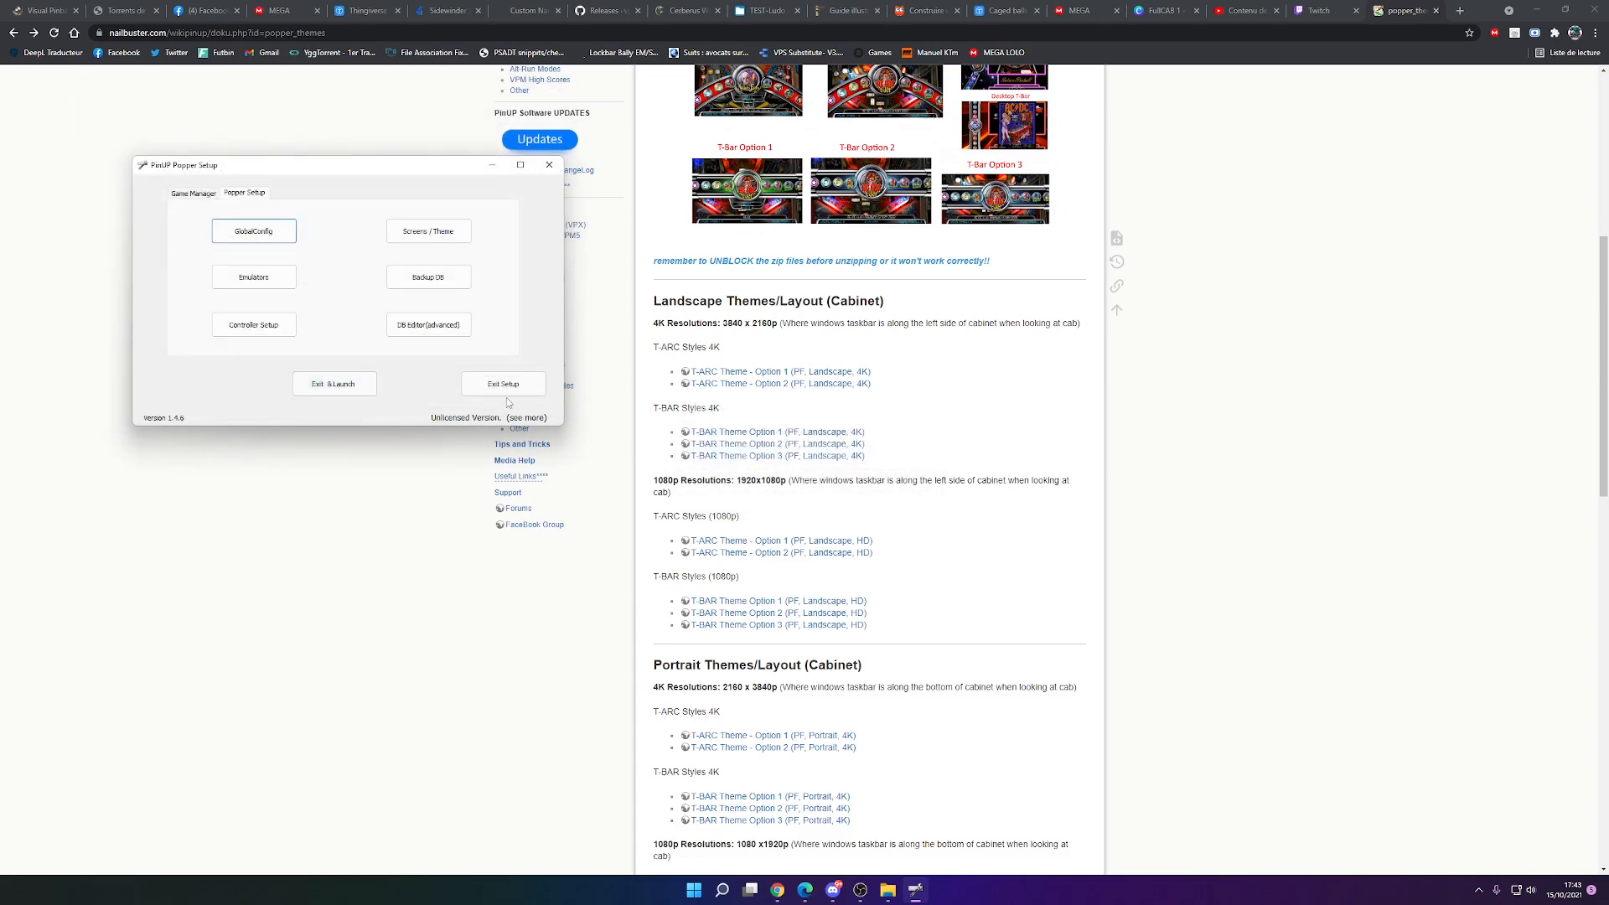
In the NVIDIA Control Panel's resolution settings, set the AOC display's output dynamic range to Complète using NVIDIA colour settings and apply it
left_click(1478, 890)
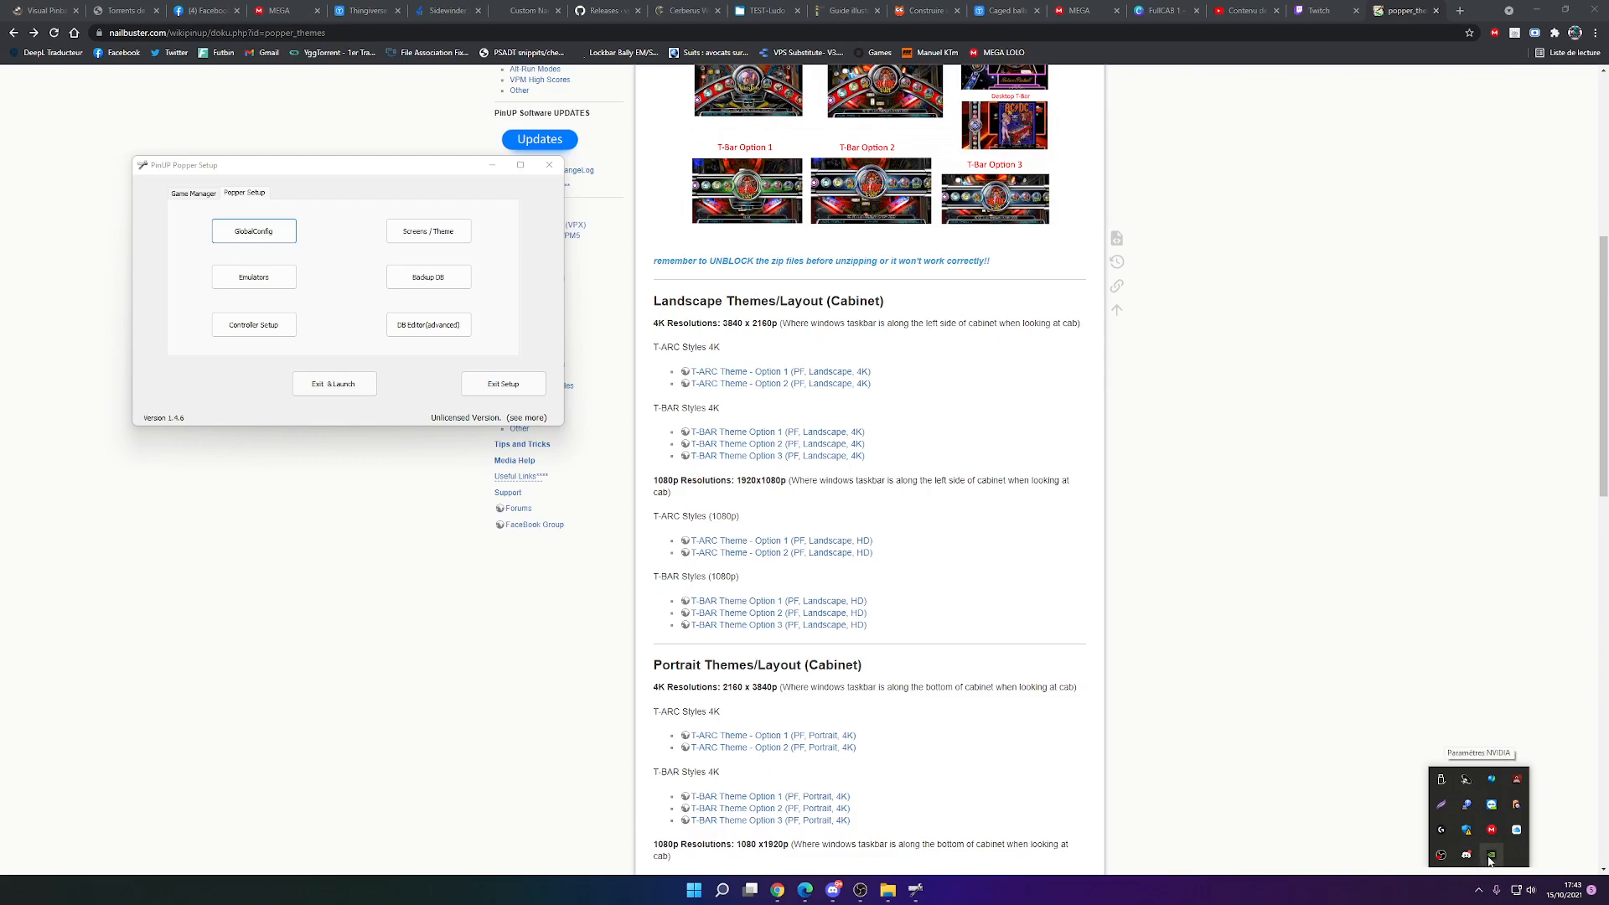
left_click(1489, 857)
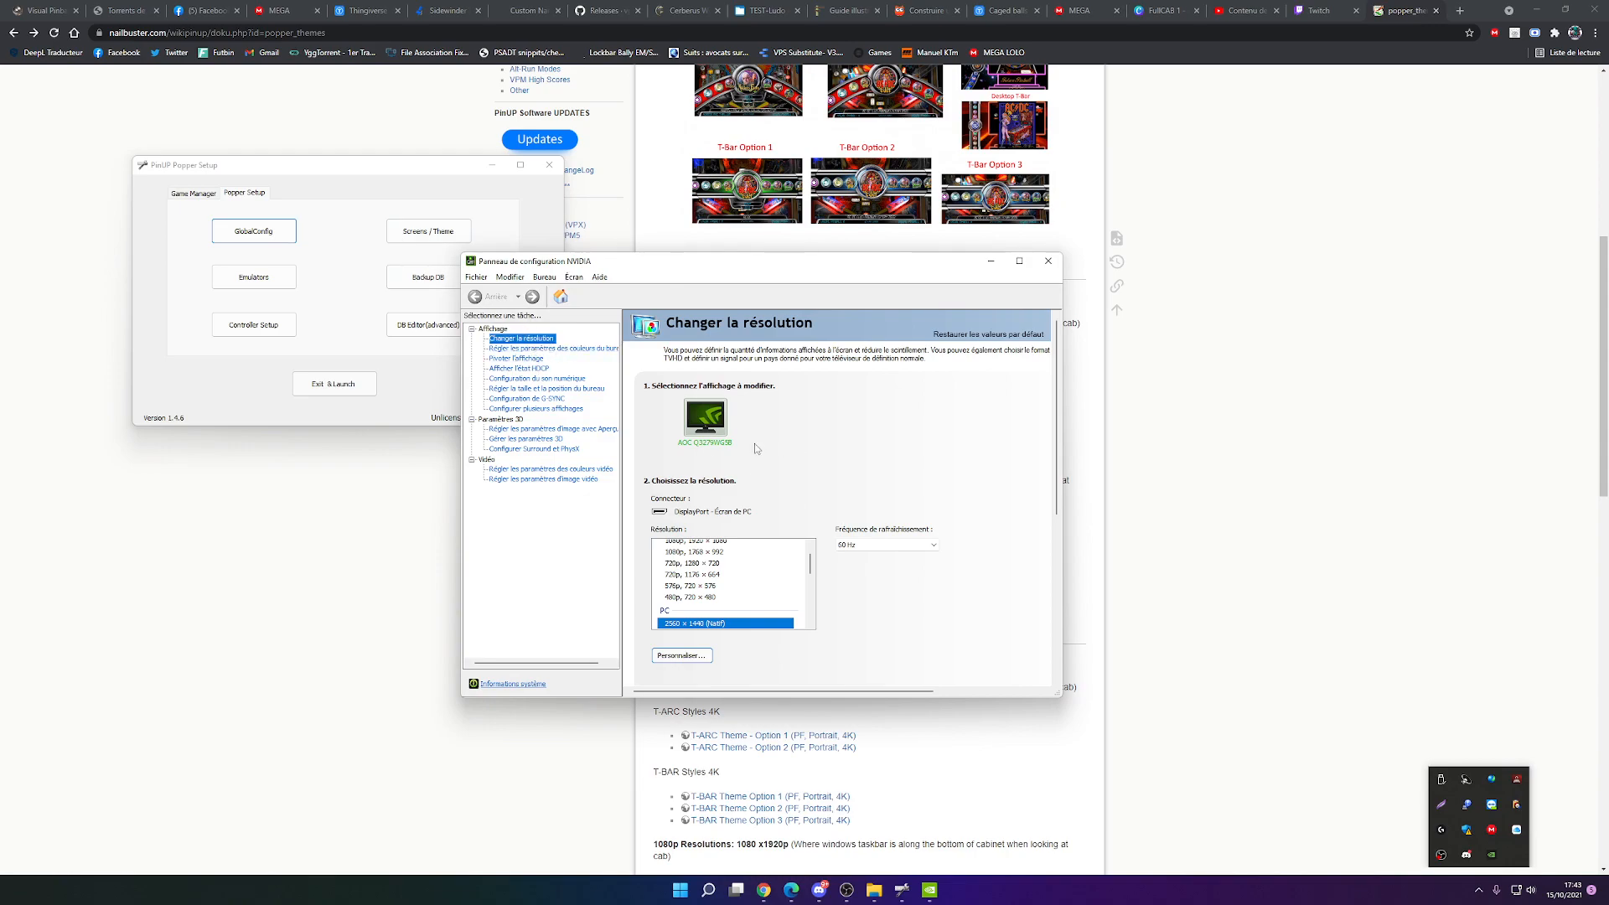
left_click(718, 424)
mouse_move(1057, 472)
left_mouse_down()
mouse_move(1056, 514)
mouse_move(1057, 477)
left_mouse_up()
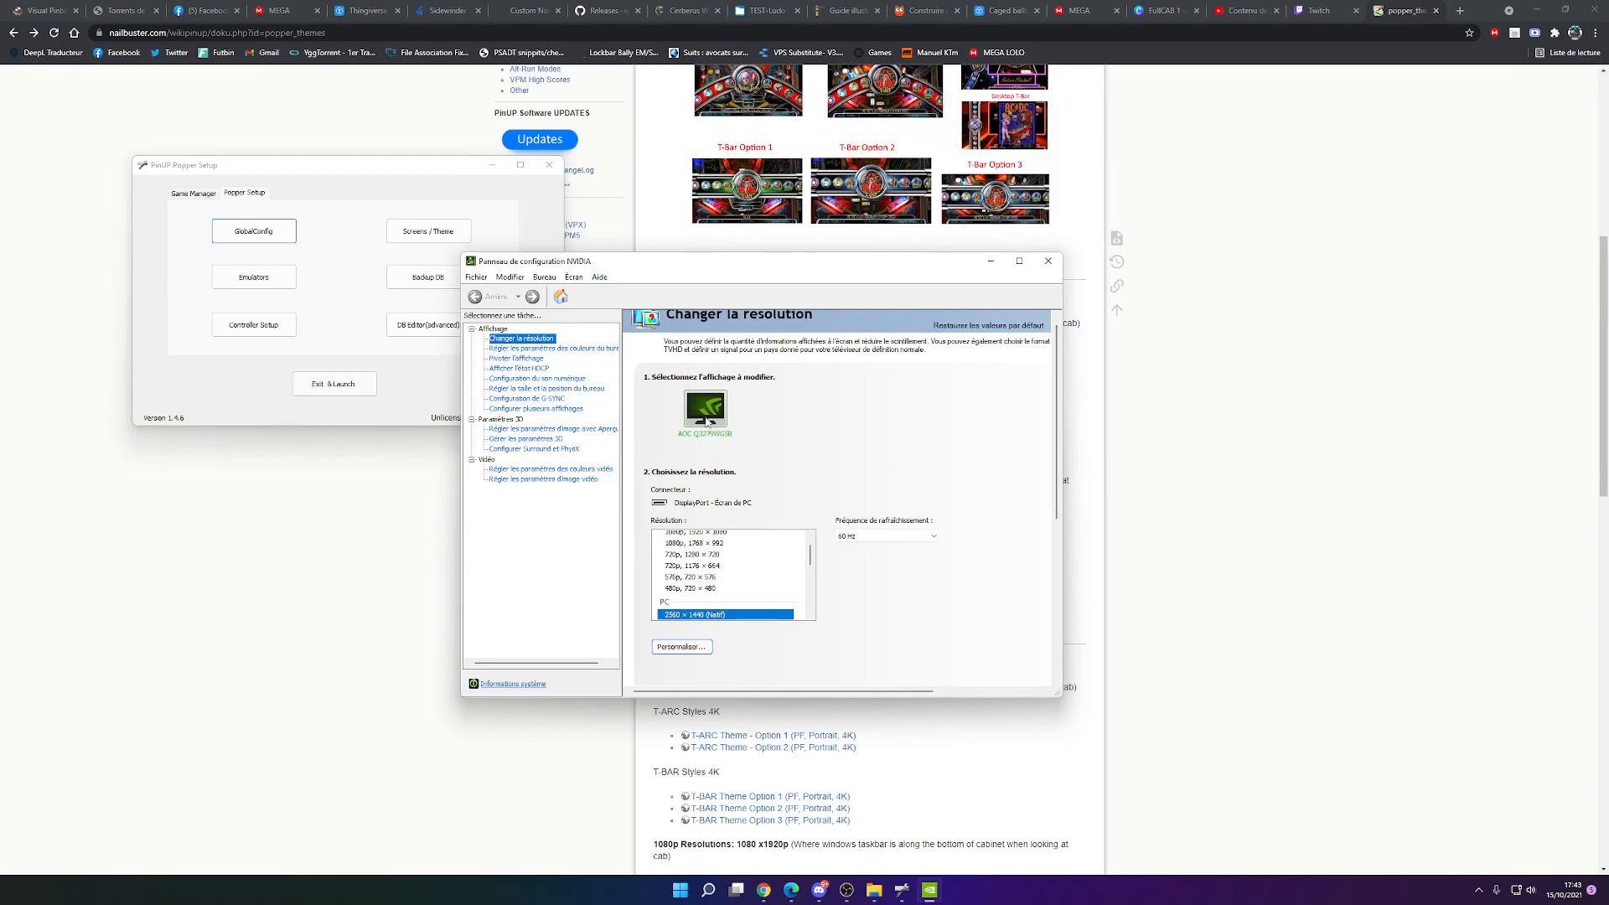
scroll(763, 503, "down", 3)
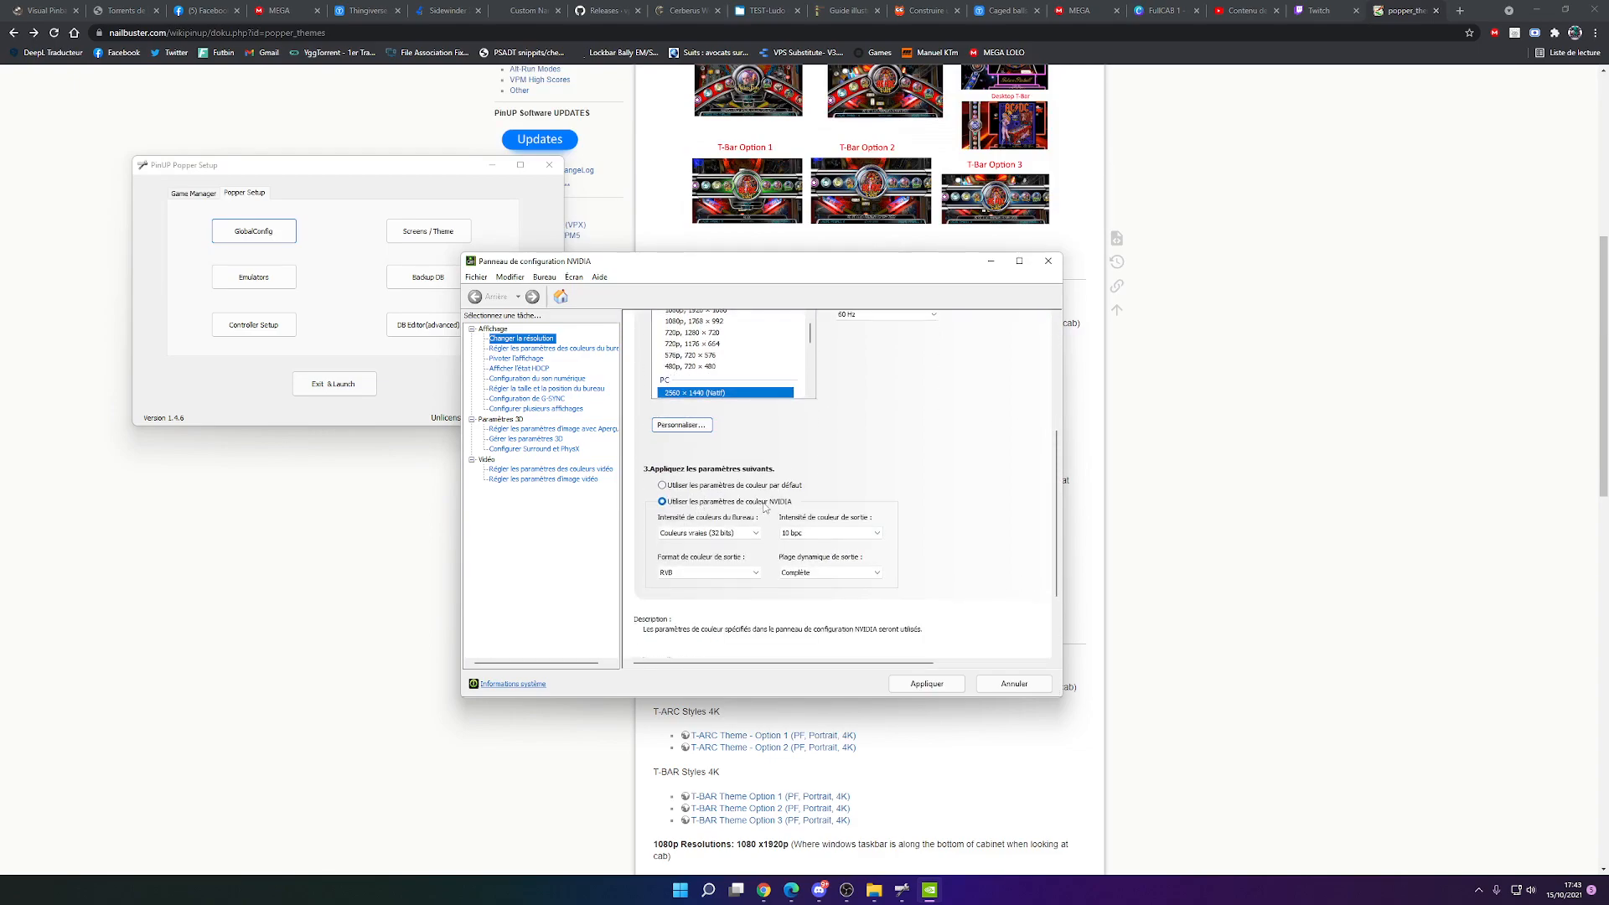
left_click(855, 578)
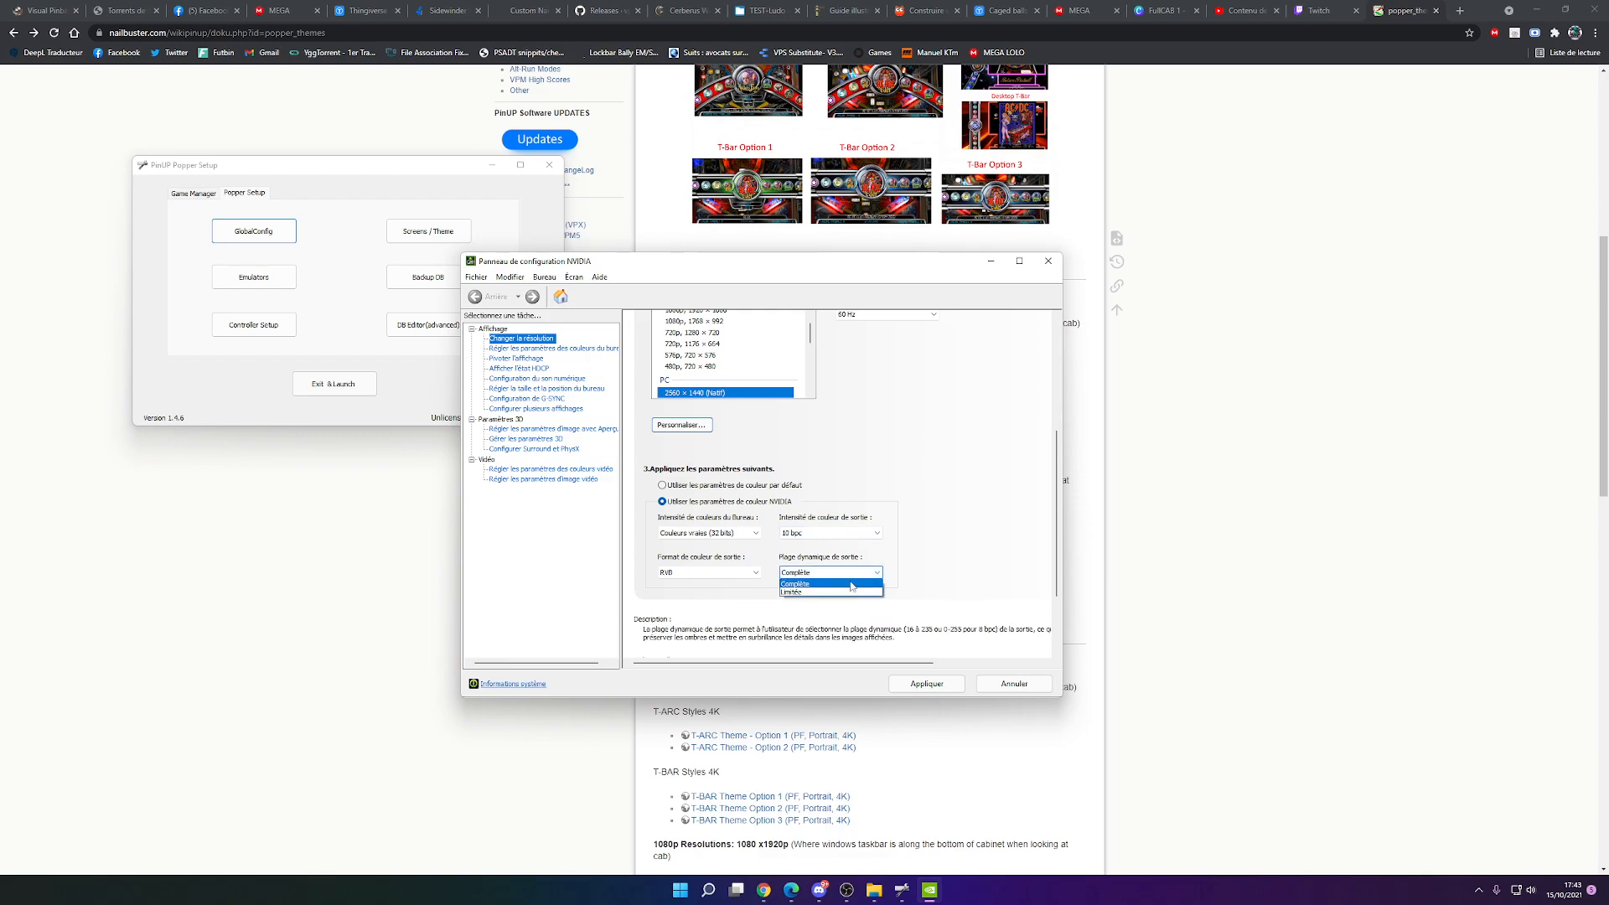
left_click(844, 585)
scroll(930, 540, "up", 2)
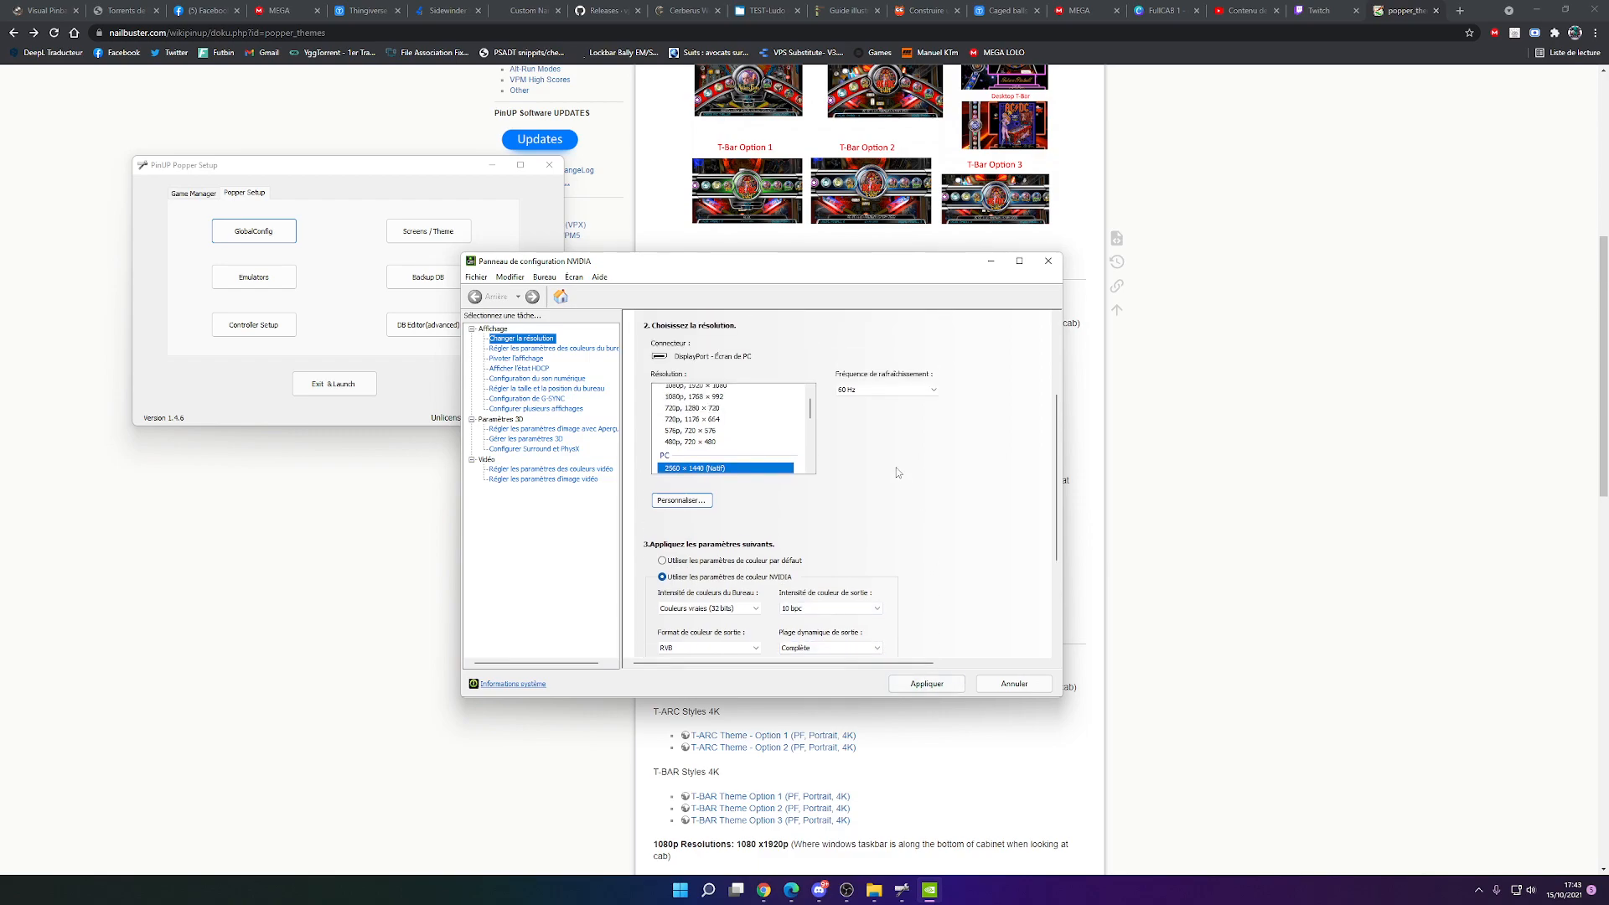
scroll(914, 509, "up", 2)
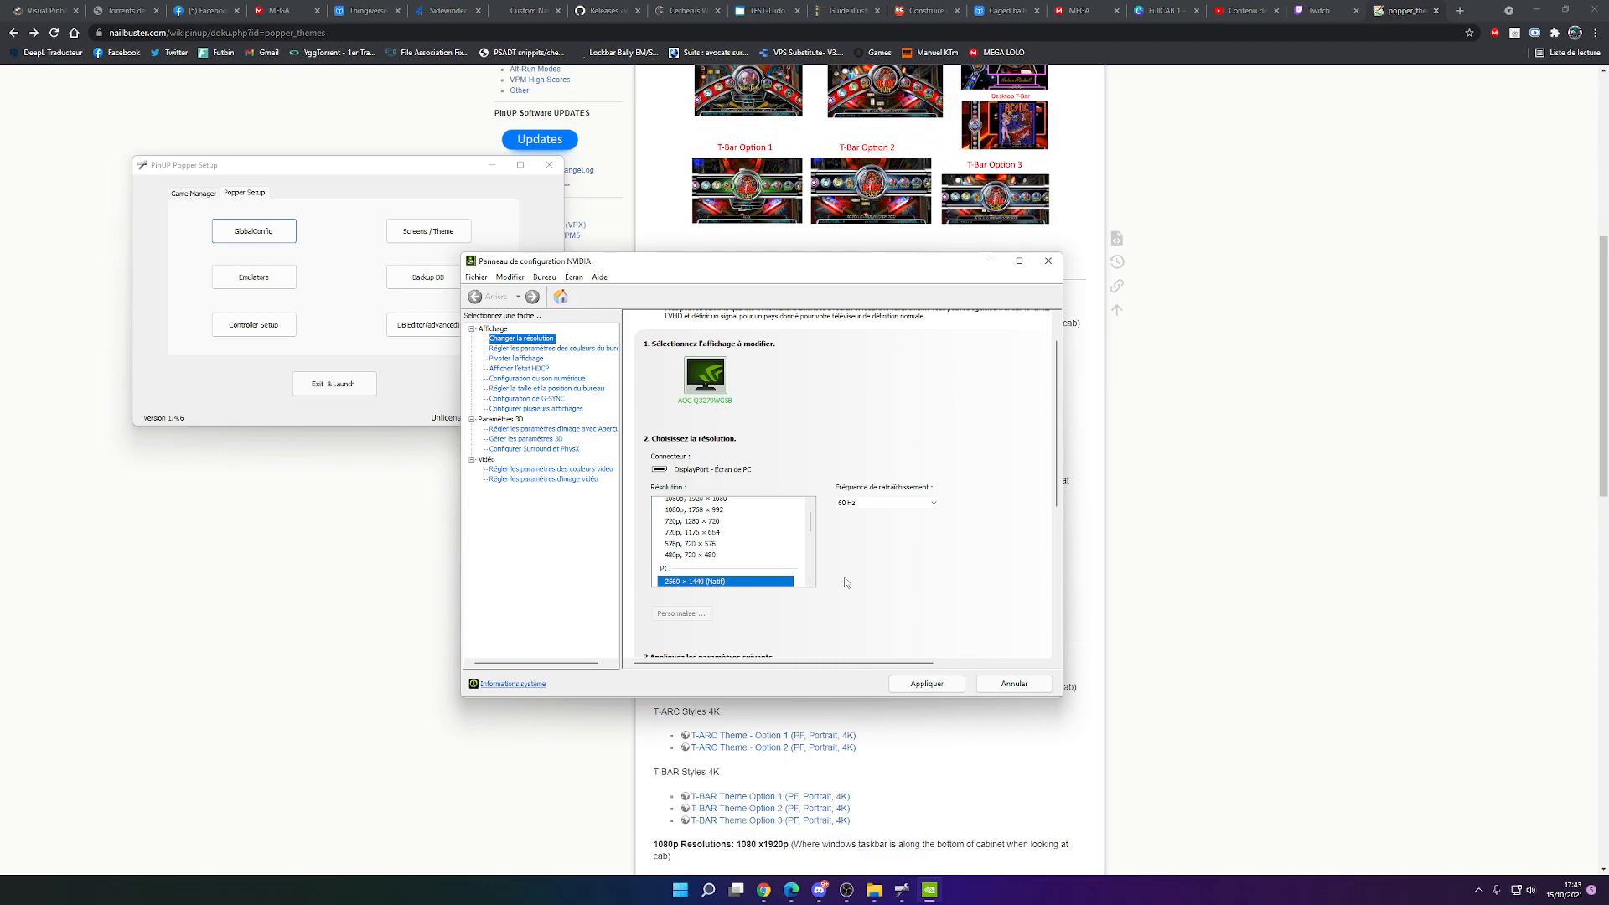
left_click(917, 684)
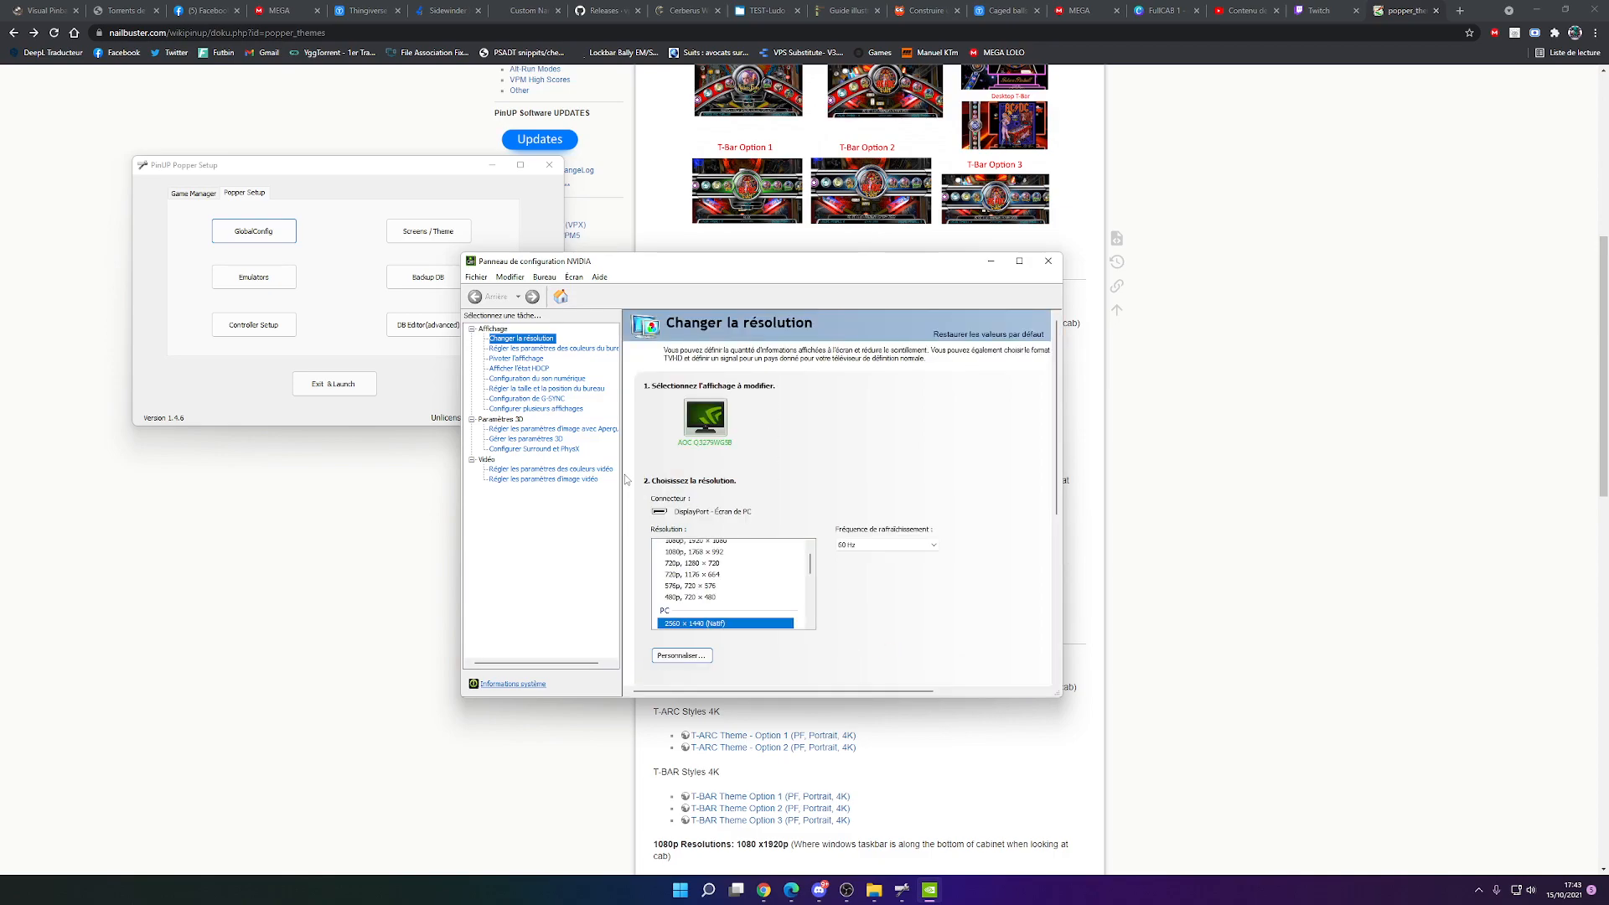
Set the video colour dynamic range to Complète (0-255) with NVIDIA settings, review the video image settings, and close the NVIDIA Control Panel
left_click(552, 471)
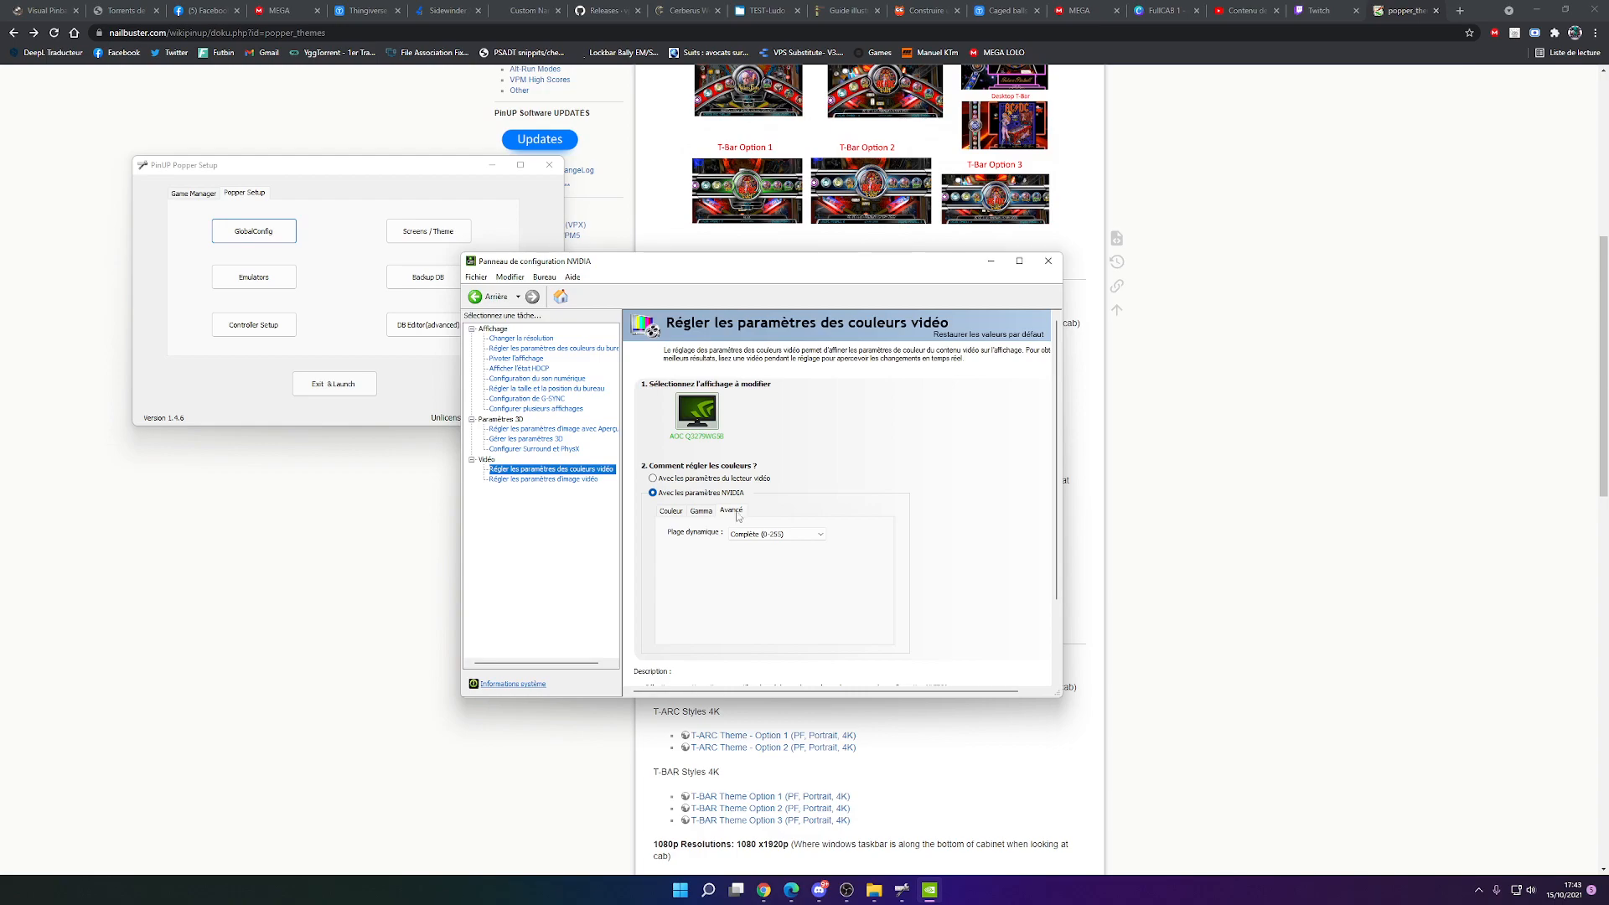
left_click(768, 536)
left_click(777, 546)
left_click(571, 480)
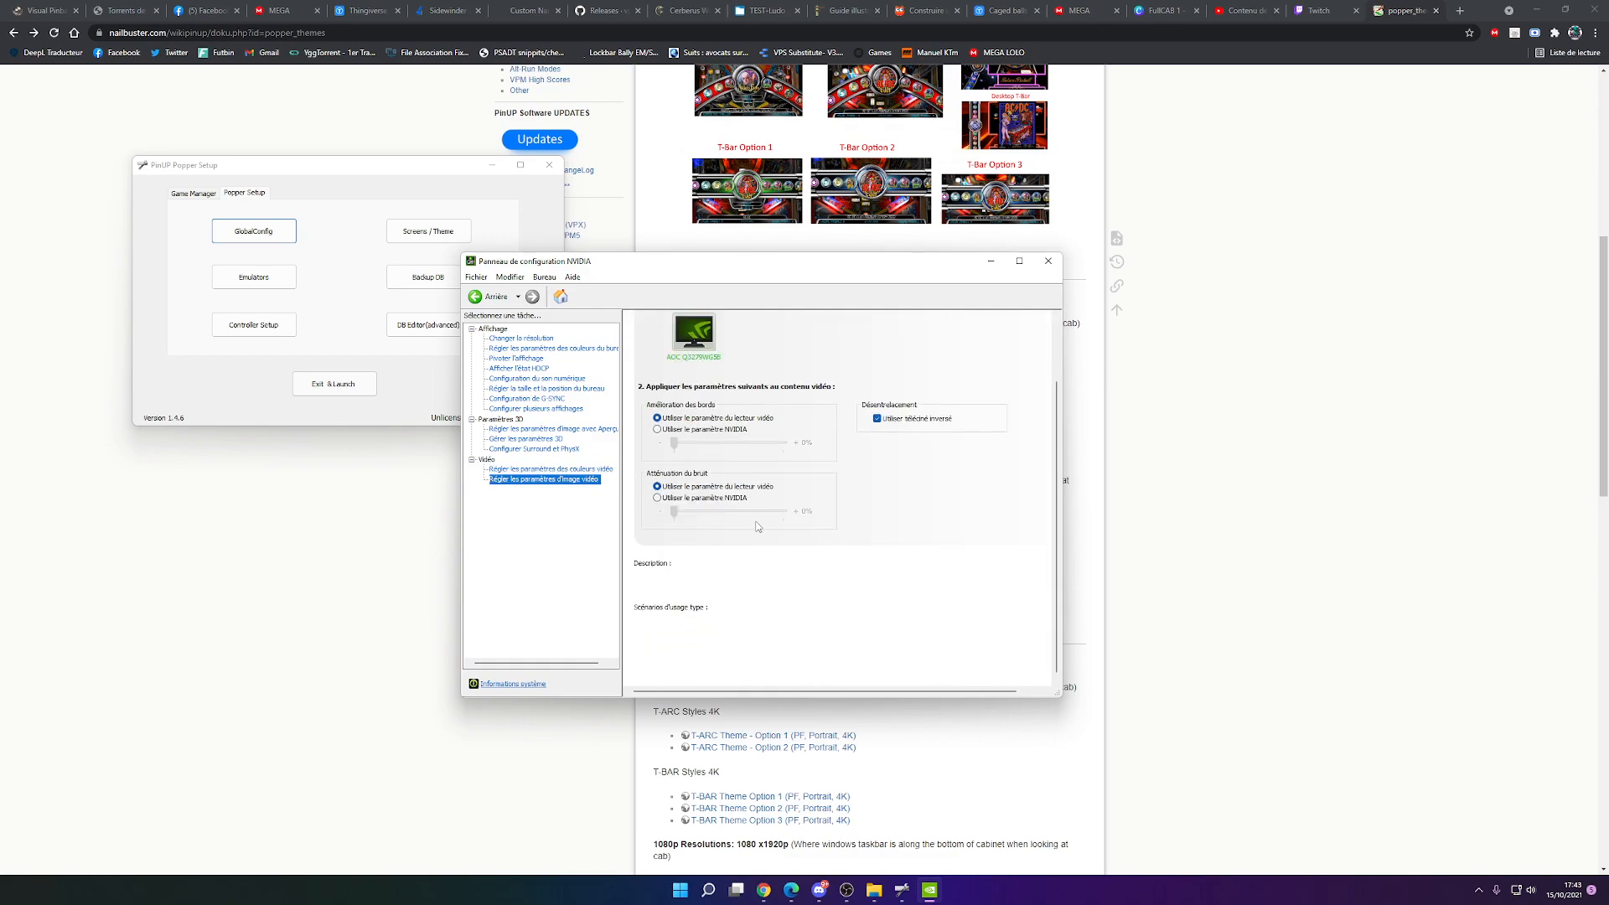
left_click(1047, 261)
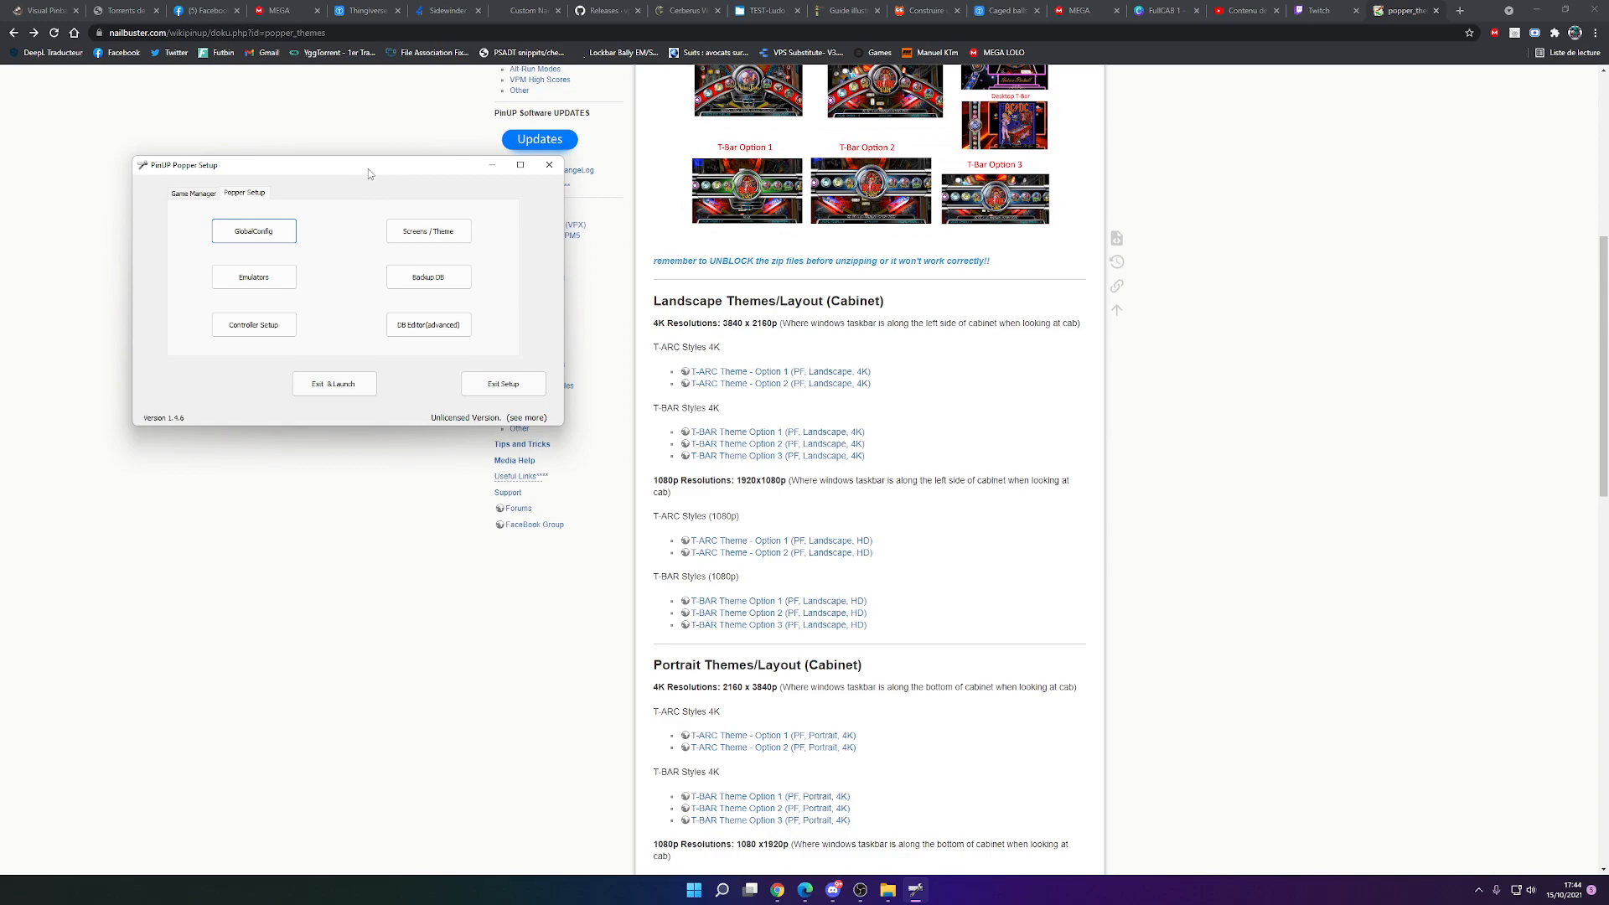
Leave the setup by launching PinUP Popper, cycle through the wheel to check the new theme, and exit the front end
left_click(335, 383)
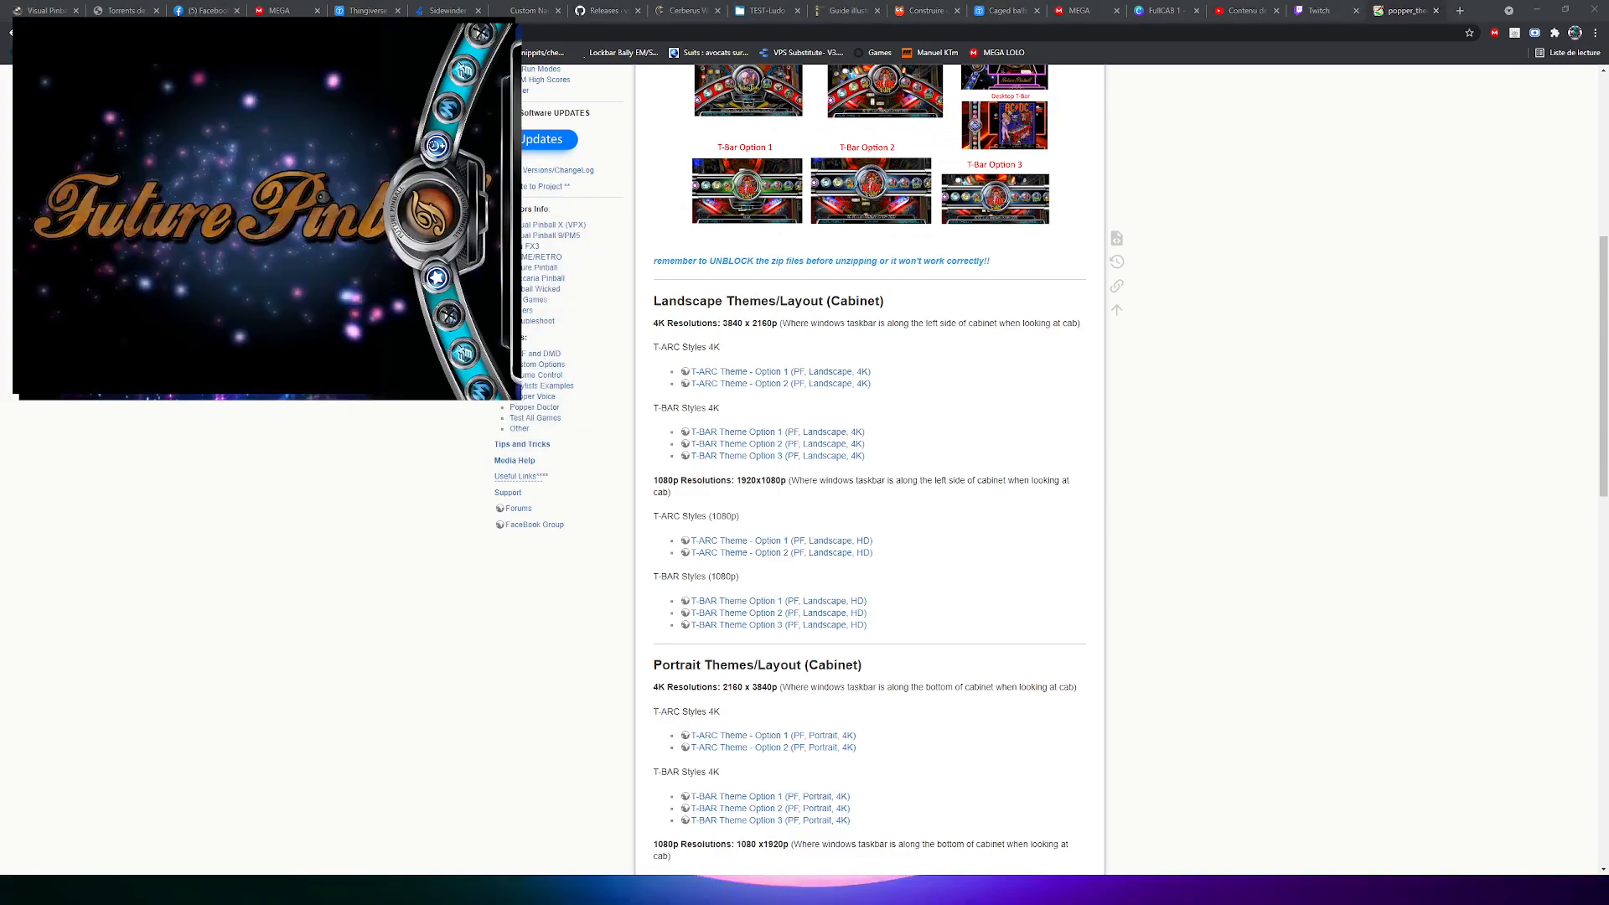
key("Shift_R")
key("Shift_R")
key("Shift_R")
key("Shift_R")
key("Shift_R")
key("Shift_R")
key("Shift_R")
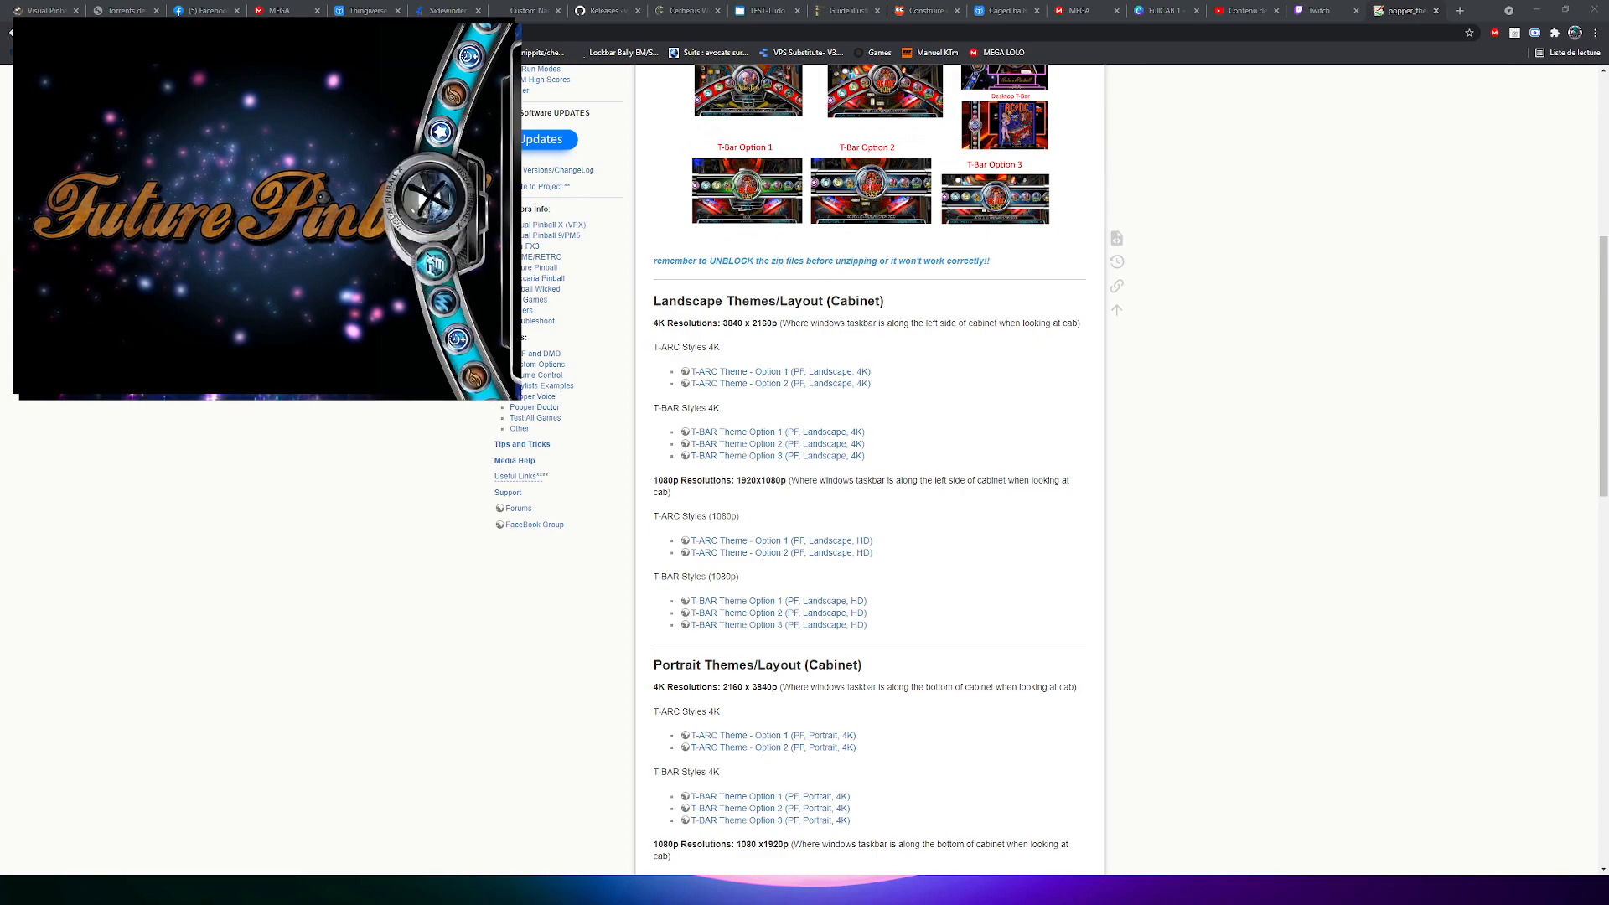
key("Shift_R")
key("Shift_R")
key("Shift_R")
key("Shift_R")
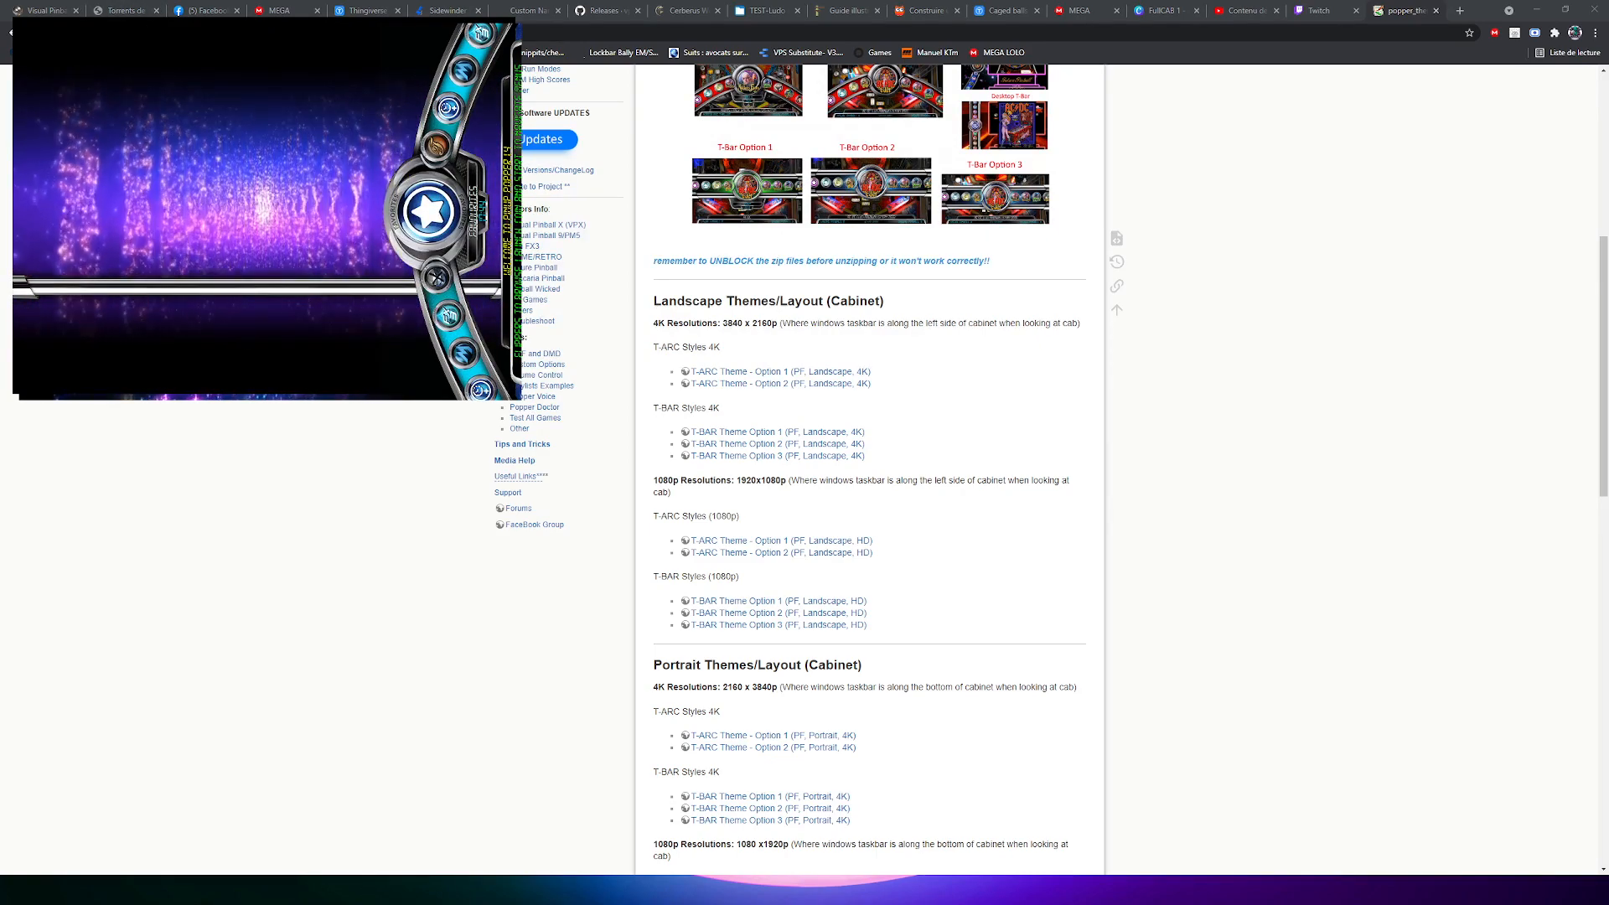
key("Escape")
left_click(874, 892)
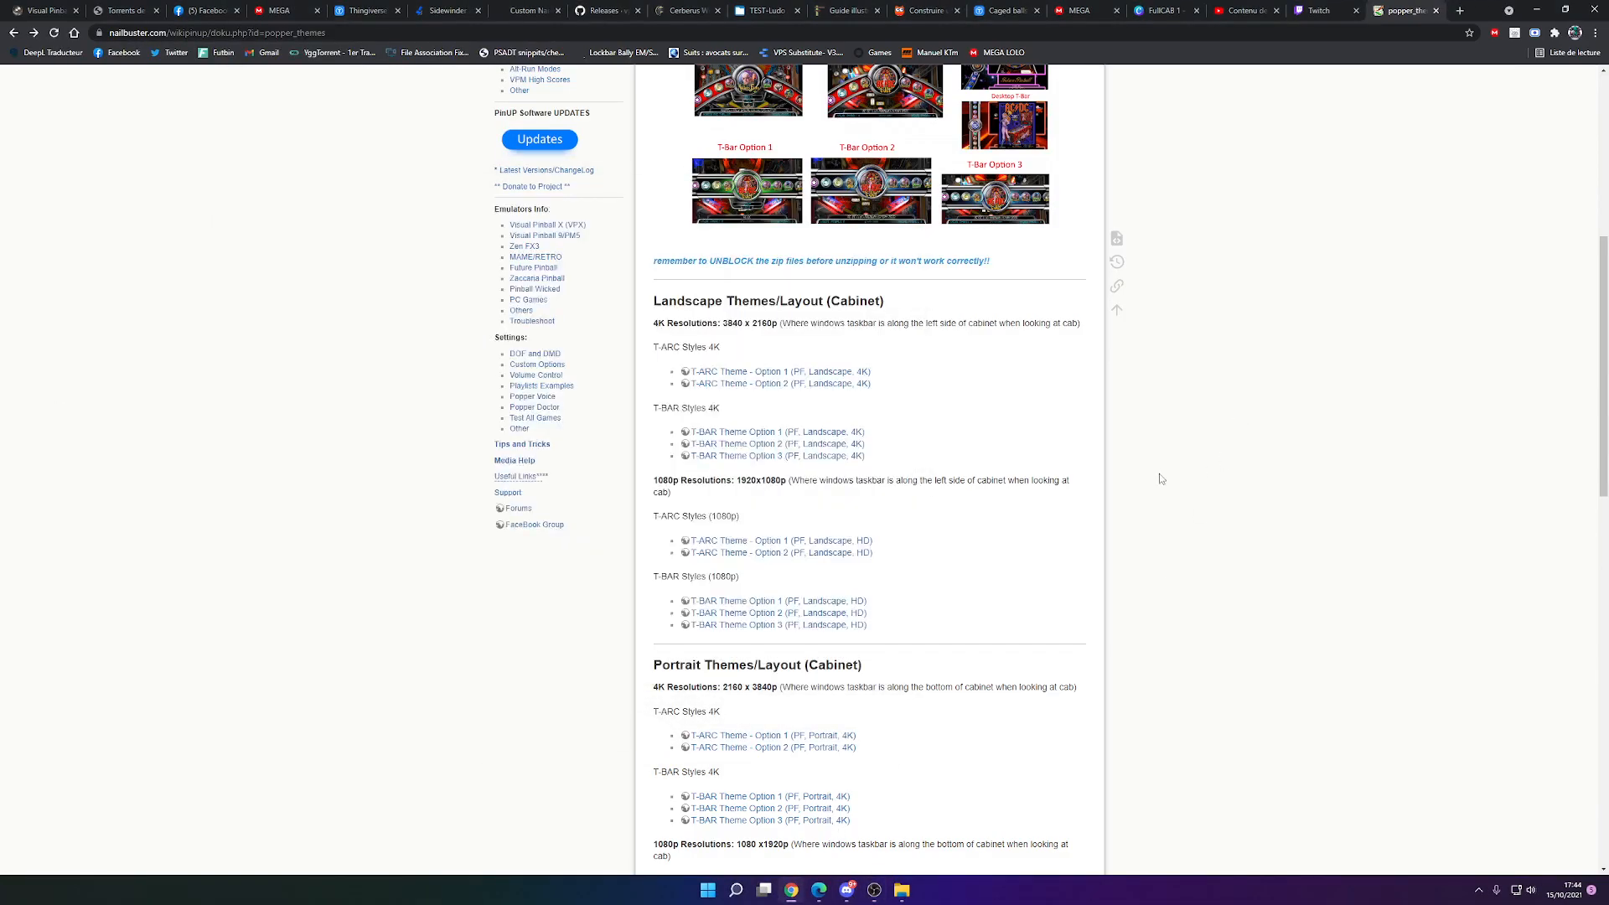
Examine the theme page's common issues section, including the wheel margin, thumbnail reset, Home playlist wheelbar and NVIDIA advice
scroll(982, 467, "down", 10)
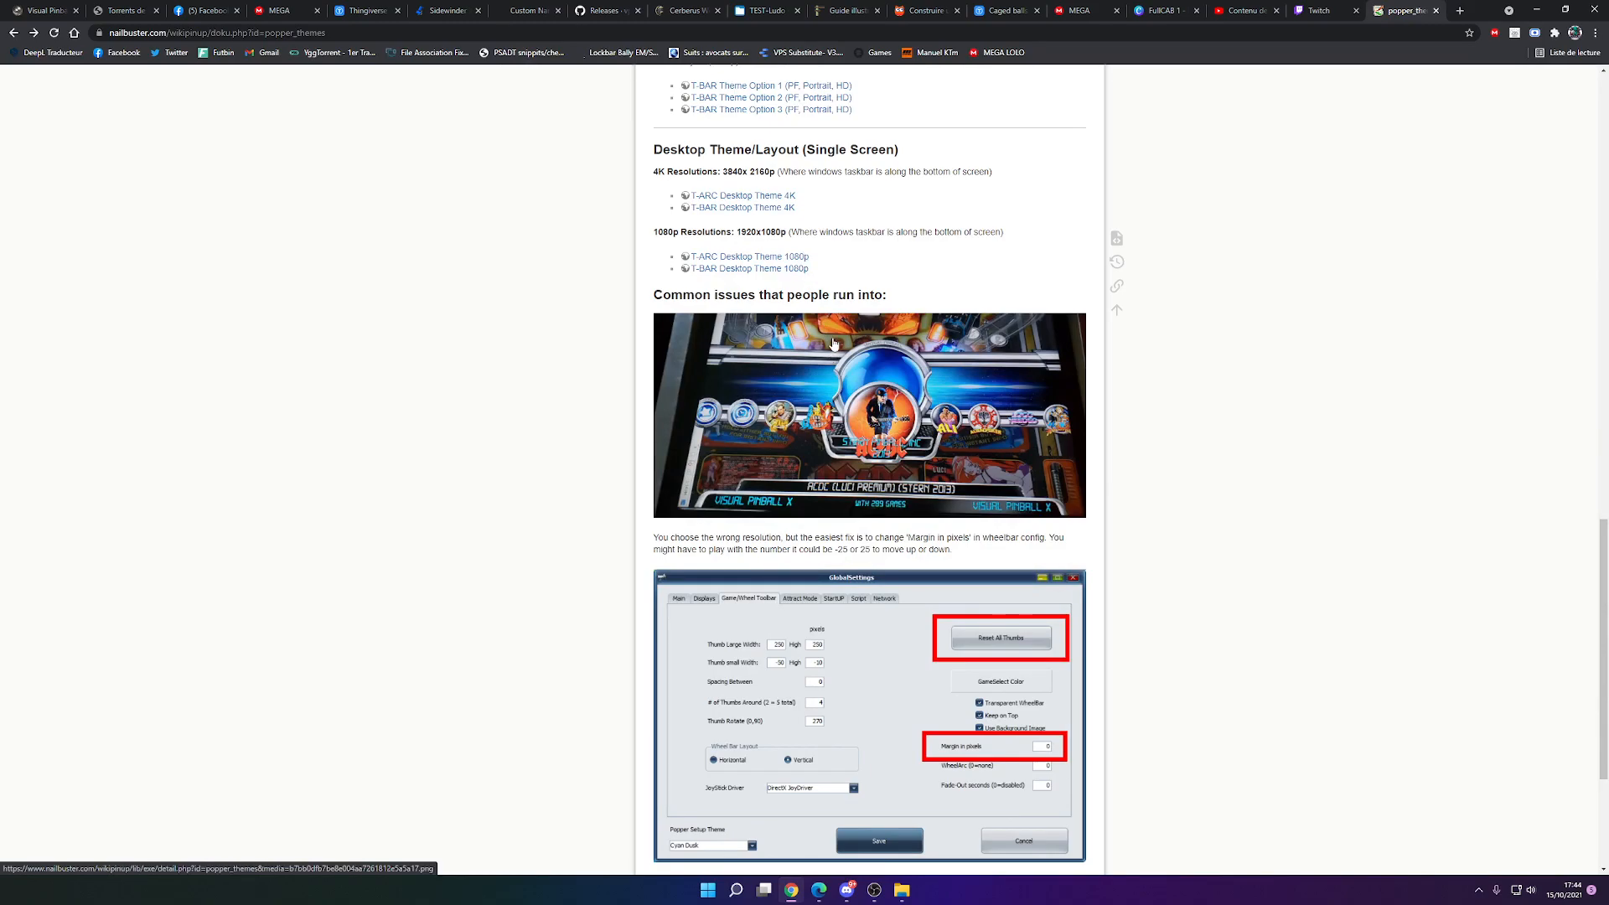
scroll(838, 360, "down", 3)
scroll(730, 390, "up", 9)
scroll(862, 511, "down", 9)
scroll(862, 503, "up", 9)
scroll(862, 502, "down", 9)
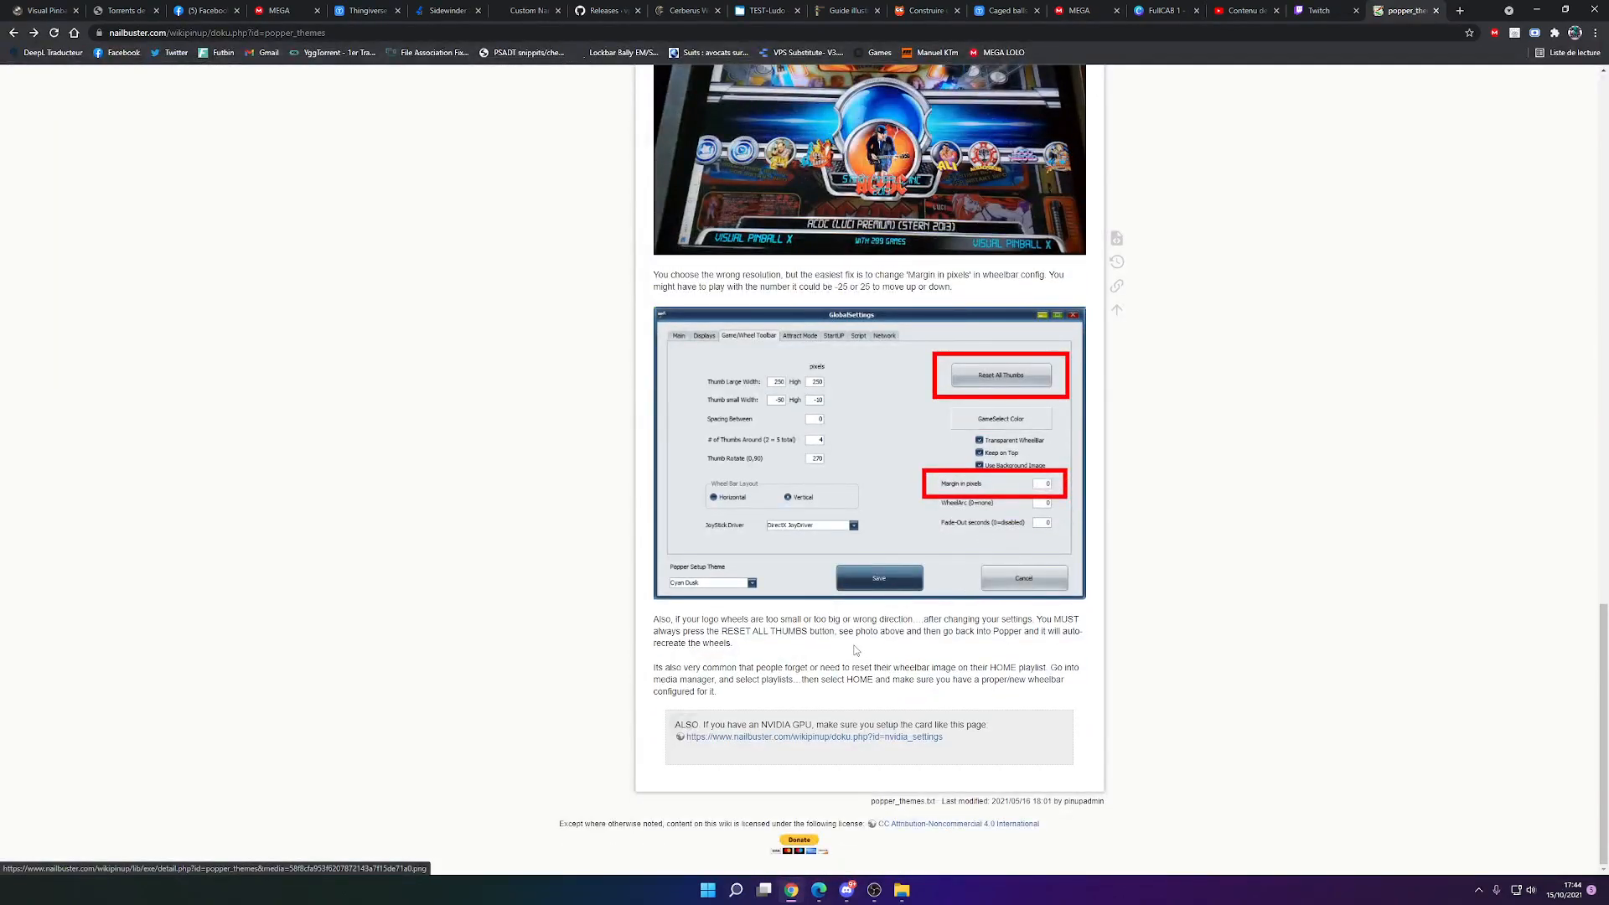
scroll(779, 412, "up", 9)
scroll(779, 413, "up", 9)
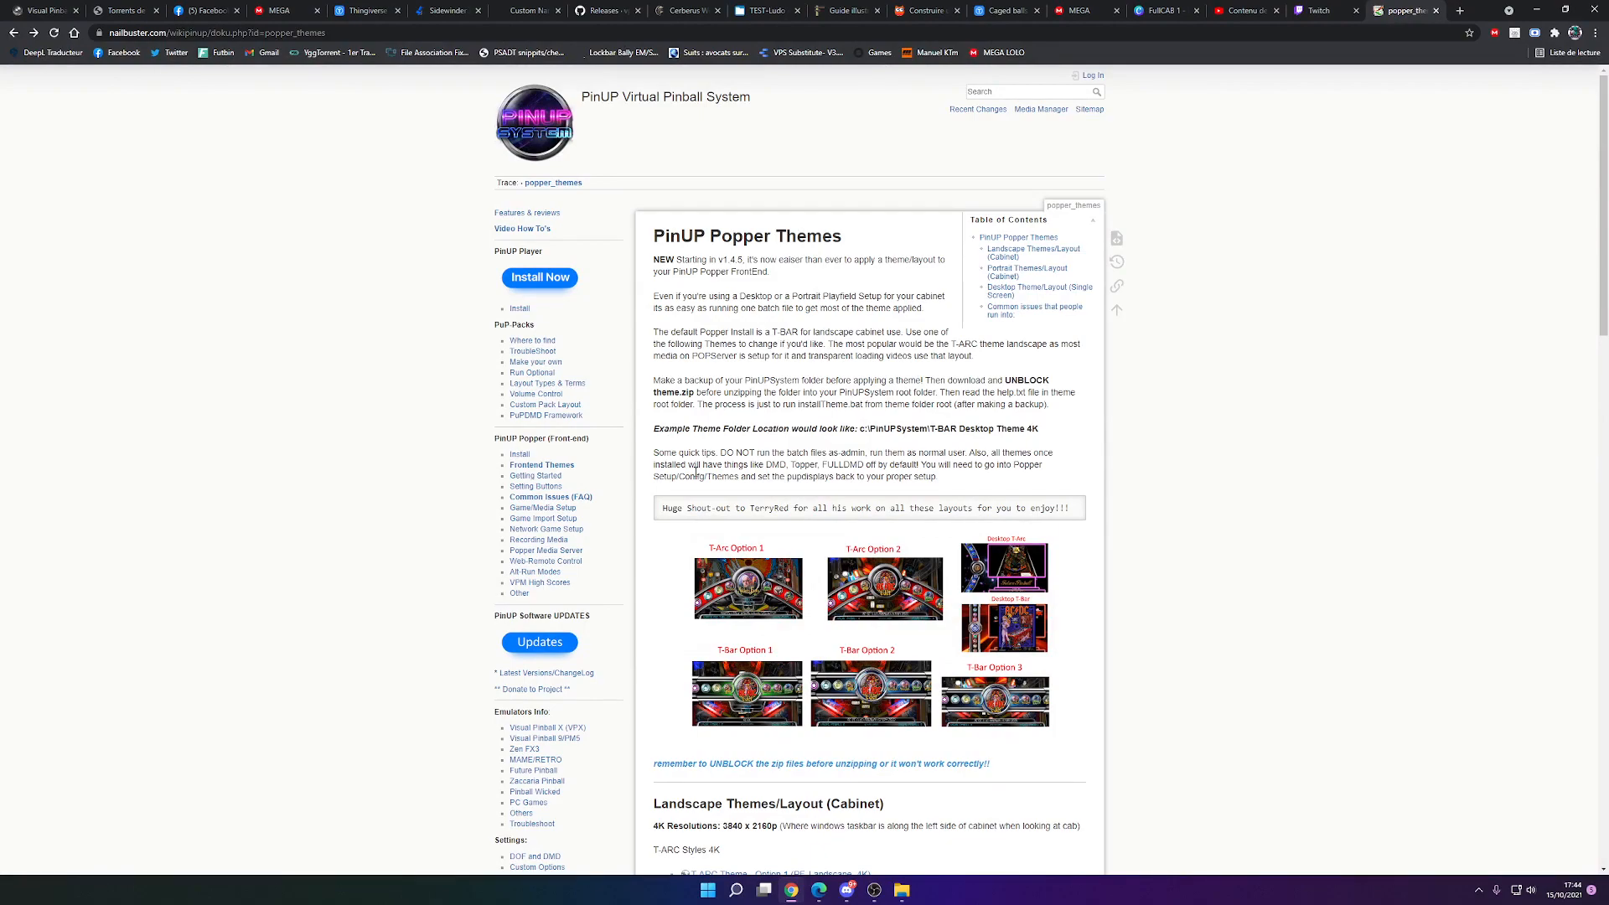
left_click(874, 890)
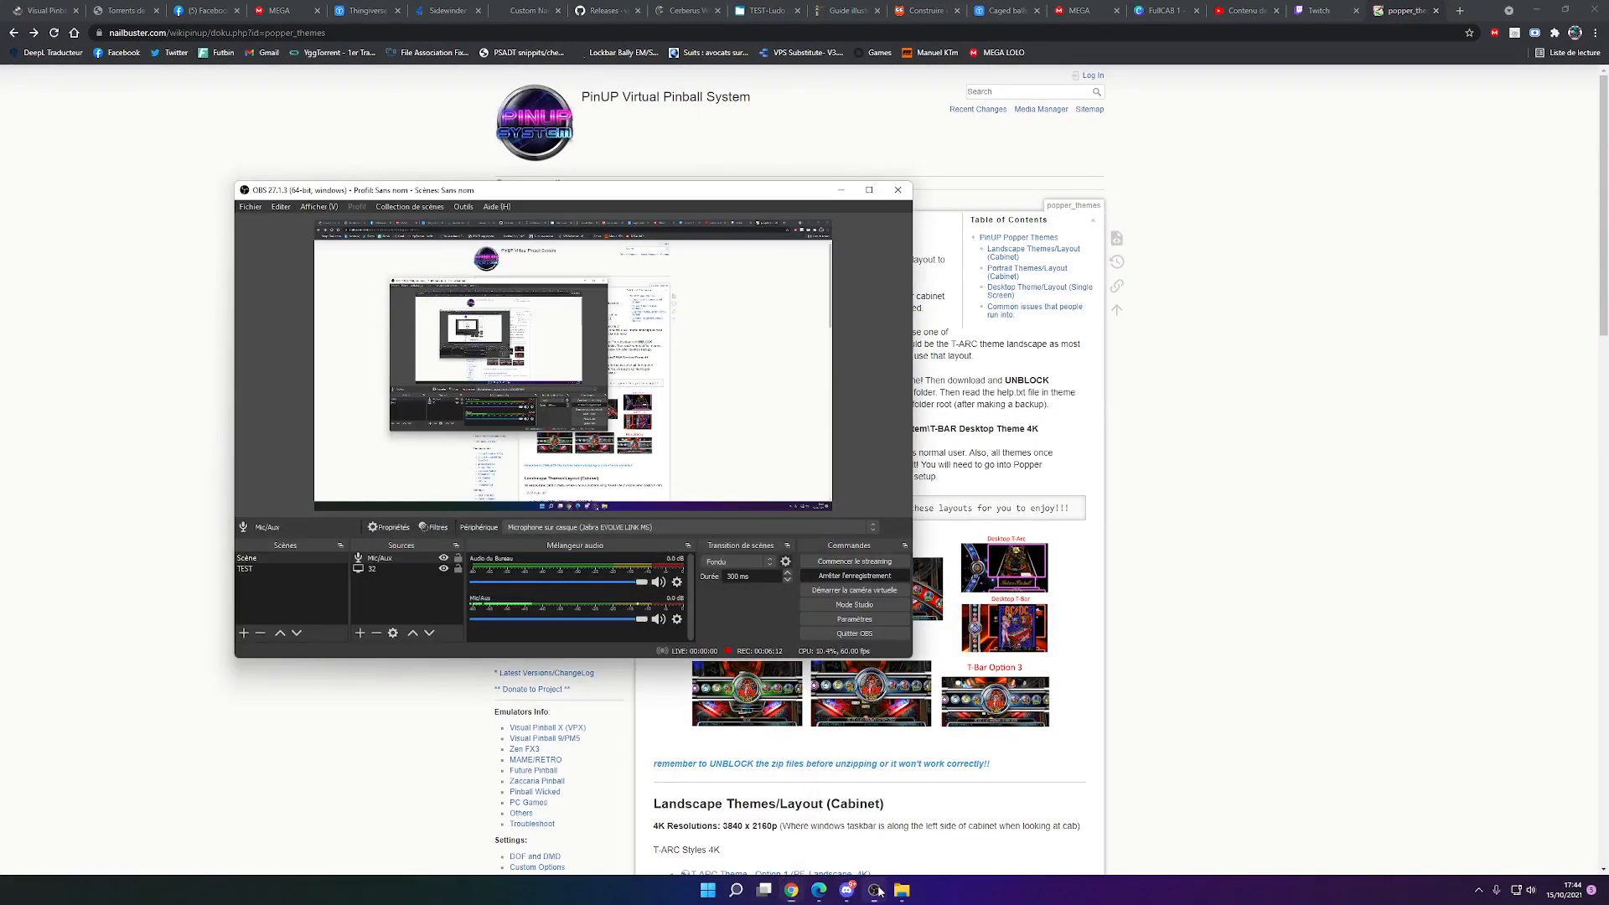